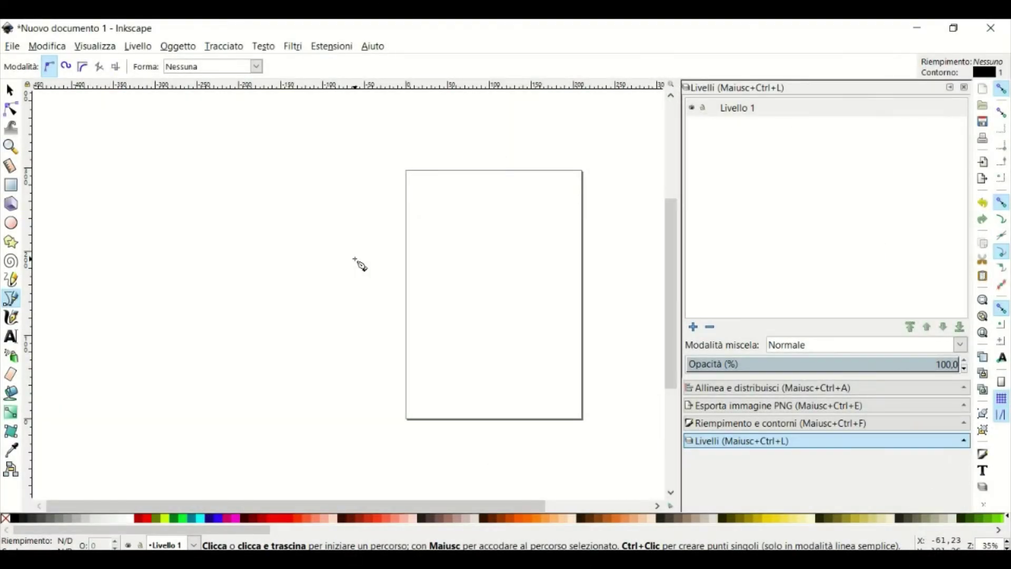
- Start the wing outline with straight segments, beginning the jagged zig-zag inner edge
left_click(354, 259)
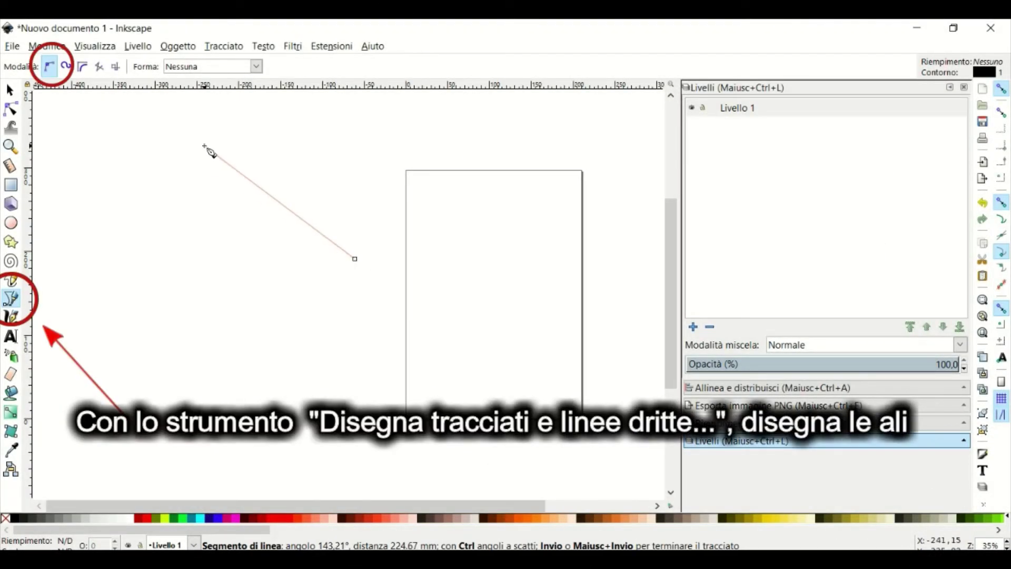
left_click(188, 141)
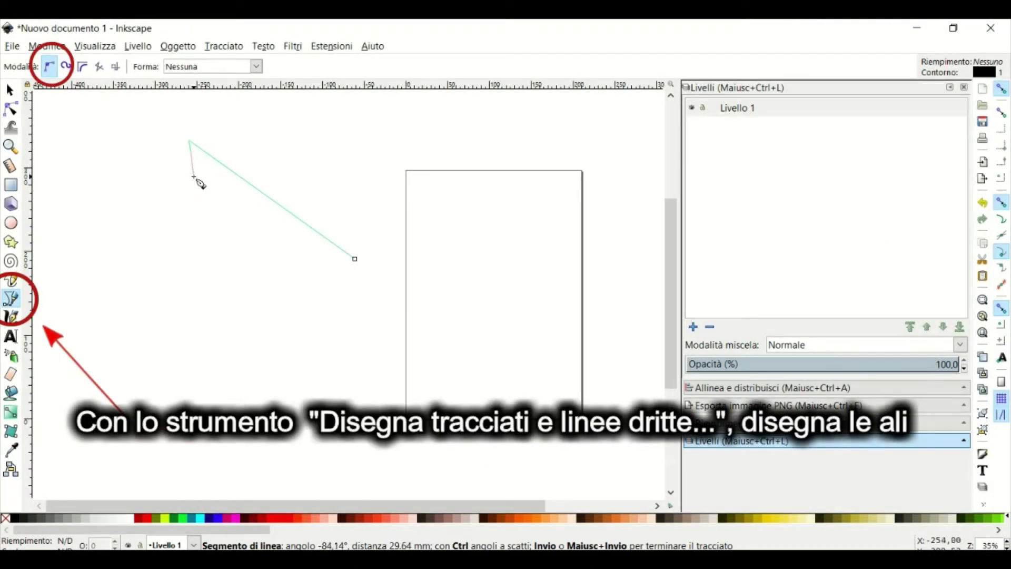
left_click(199, 189)
left_click(220, 230)
left_click(216, 243)
left_click(232, 261)
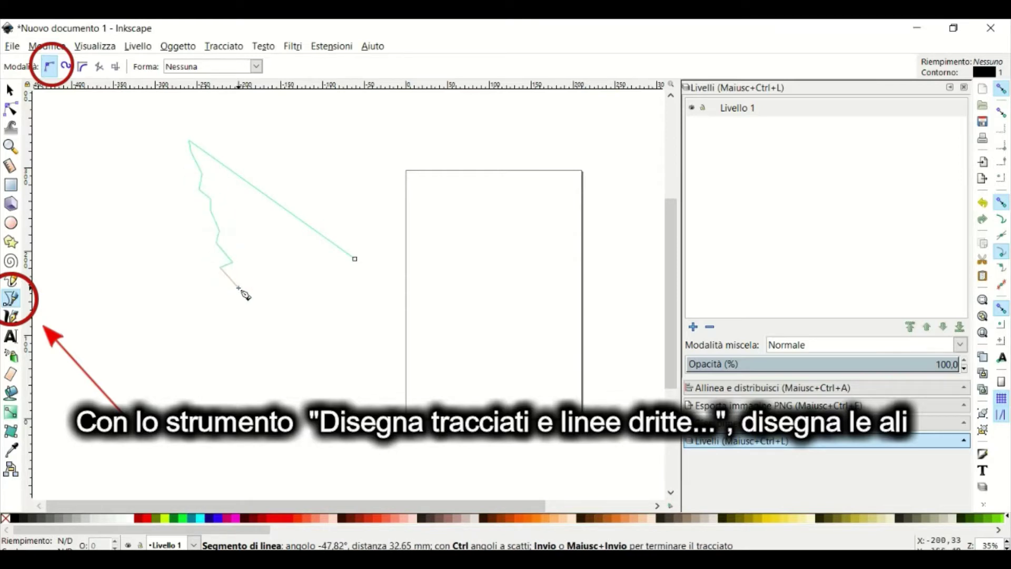
- Continue the zig-zag along the wing's bottom edge and finish the open path
left_click(256, 304)
left_click(251, 323)
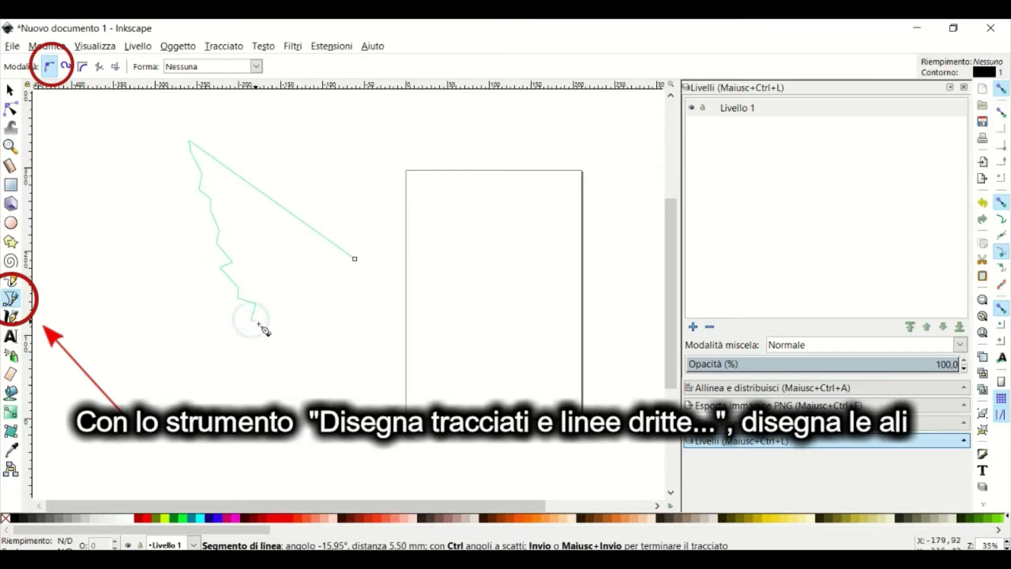
left_click(292, 359)
left_click(316, 369)
left_click(354, 363)
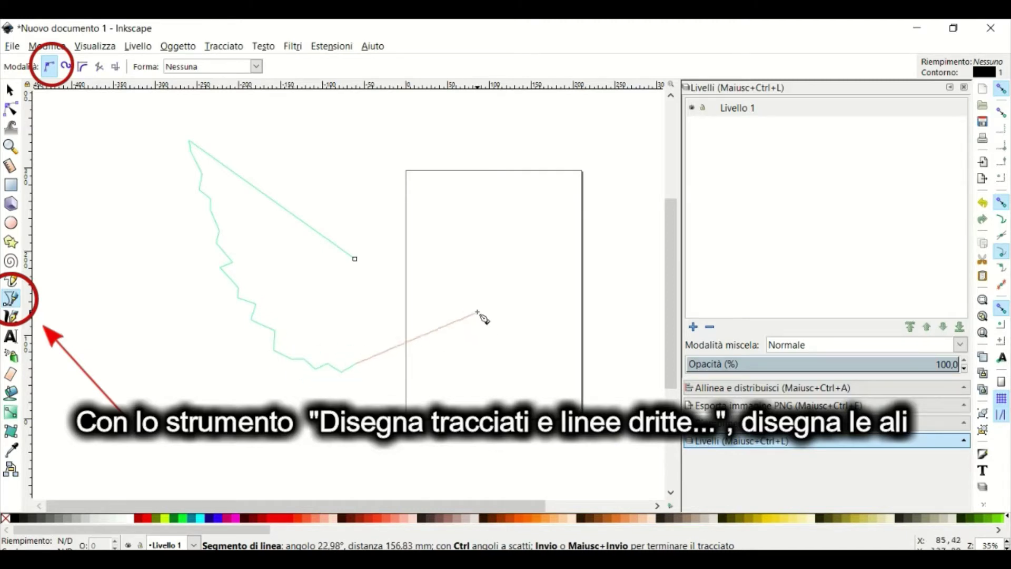
double_click(473, 302)
left_click(10, 91)
- Join the top line to the right corner, arc the top edge, curve the lower edge, and shift jagged nodes
left_click(10, 109)
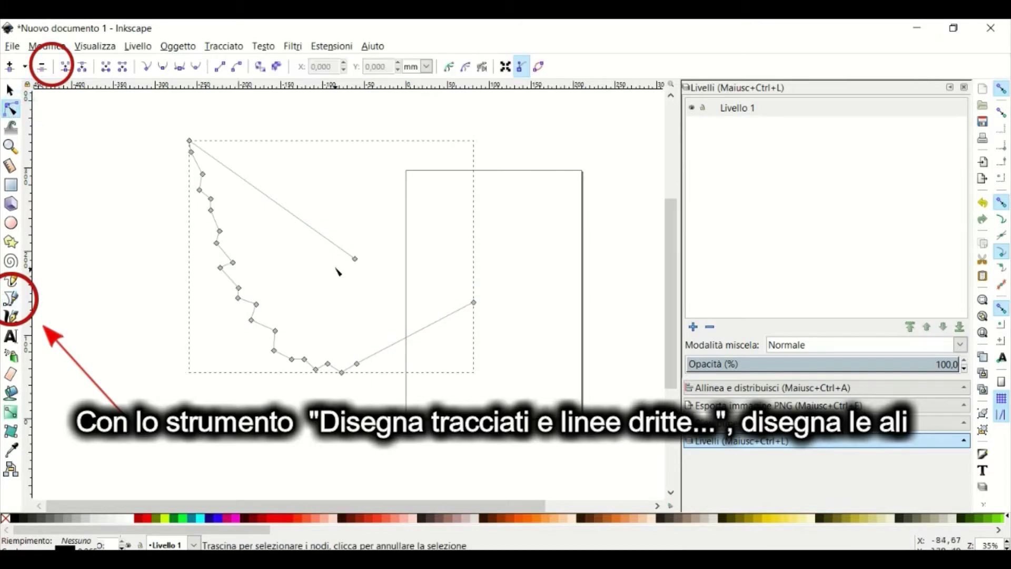
left_click_drag(354, 259, 474, 301)
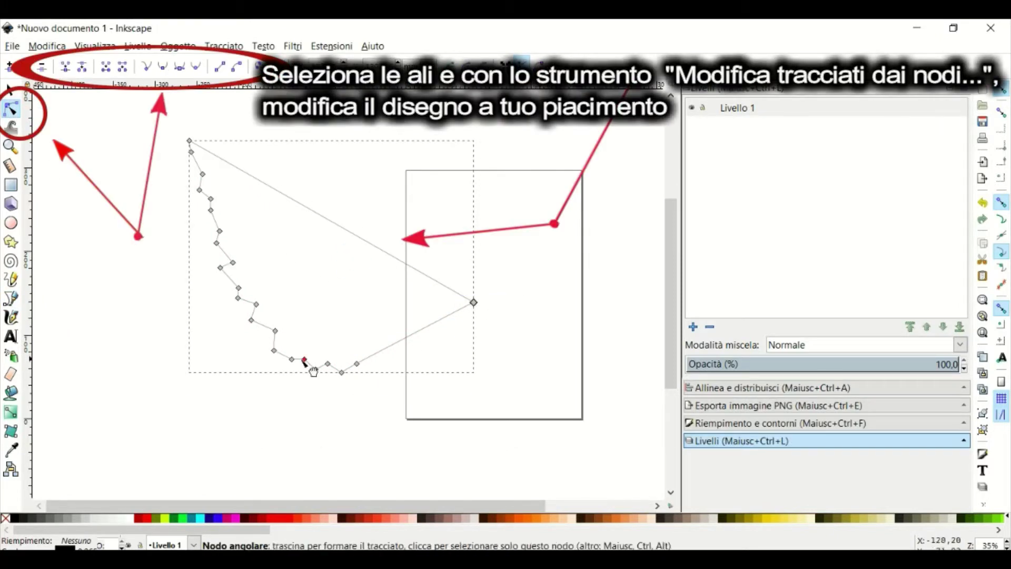
left_click_drag(318, 214, 346, 192)
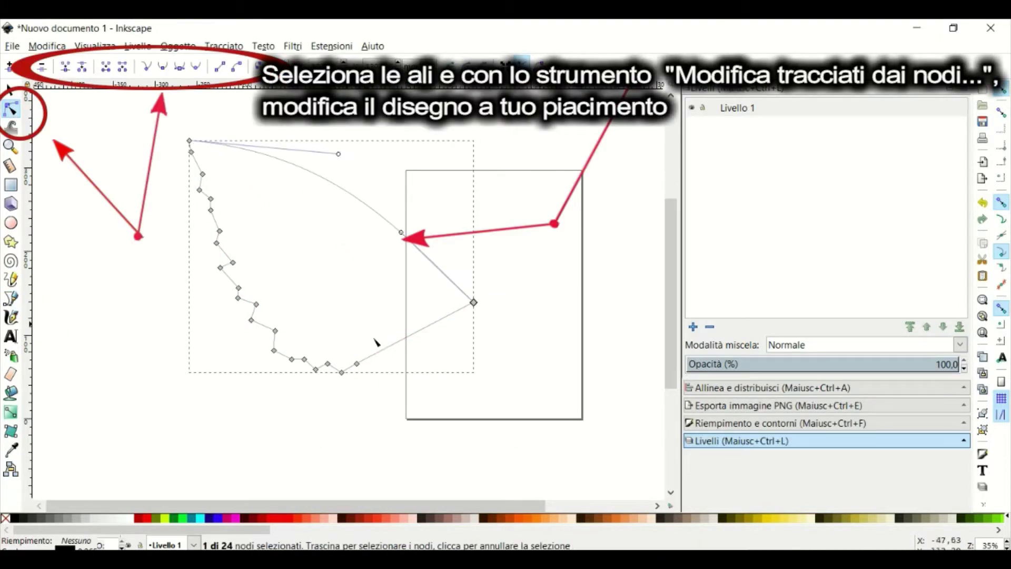
left_click_drag(409, 347, 387, 332)
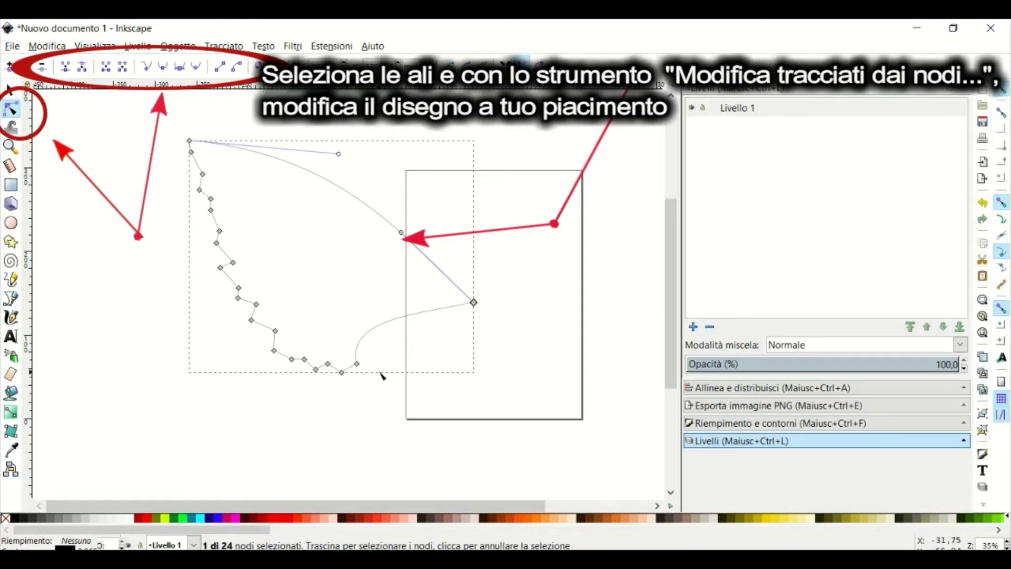
left_click(224, 227)
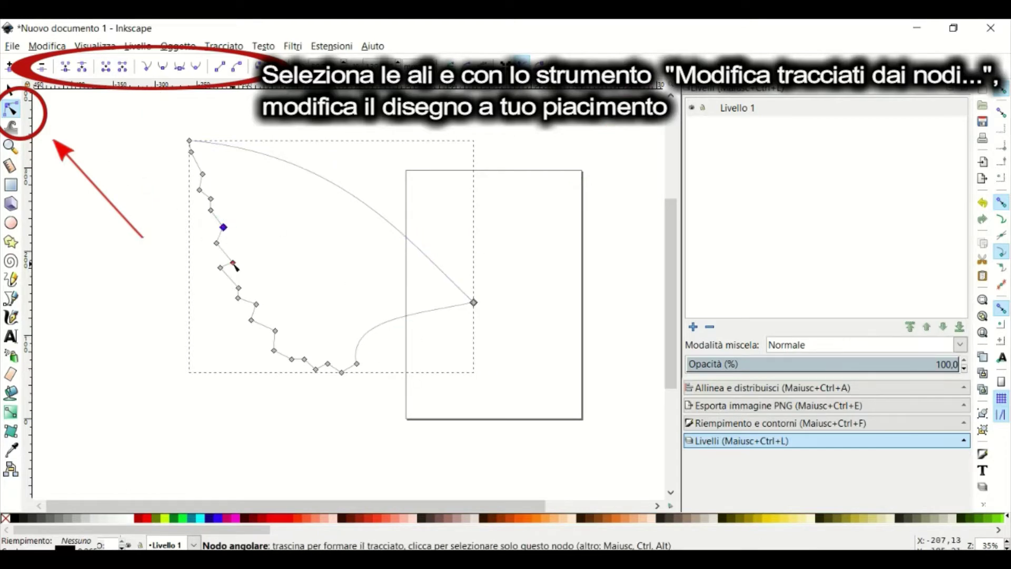
mouse_move(220, 268)
left_mouse_down()
mouse_move(247, 278)
mouse_move(243, 295)
mouse_move(261, 298)
mouse_move(255, 314)
left_mouse_up()
mouse_move(291, 359)
left_mouse_down()
mouse_move(295, 343)
mouse_move(346, 352)
mouse_move(352, 362)
mouse_move(337, 363)
left_mouse_up()
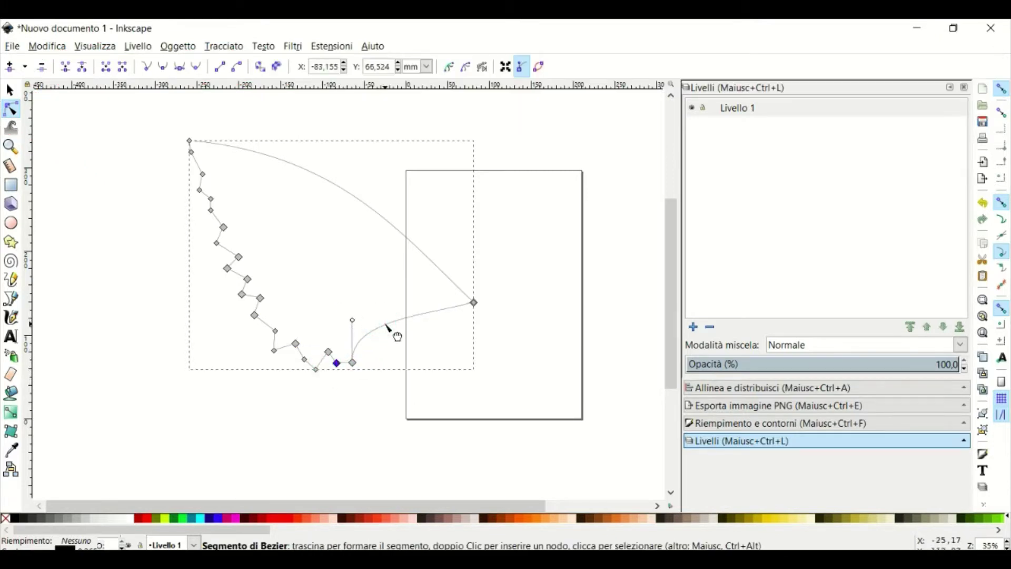
- Give the wing outline a 1.165 mm stroke width and nudge a bottom corner node
key("ctrl+shift+f")
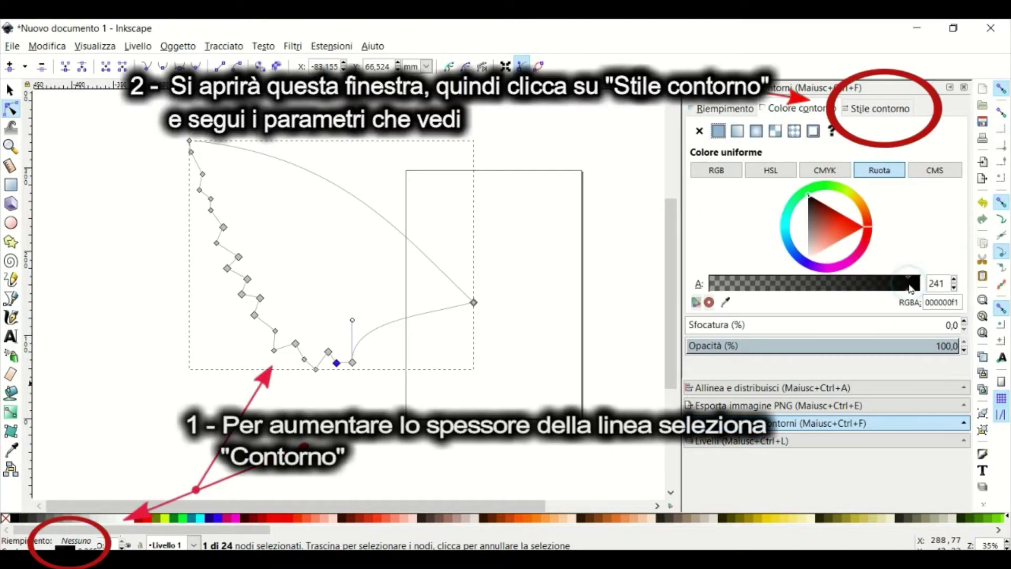
left_click(908, 283)
left_click(876, 109)
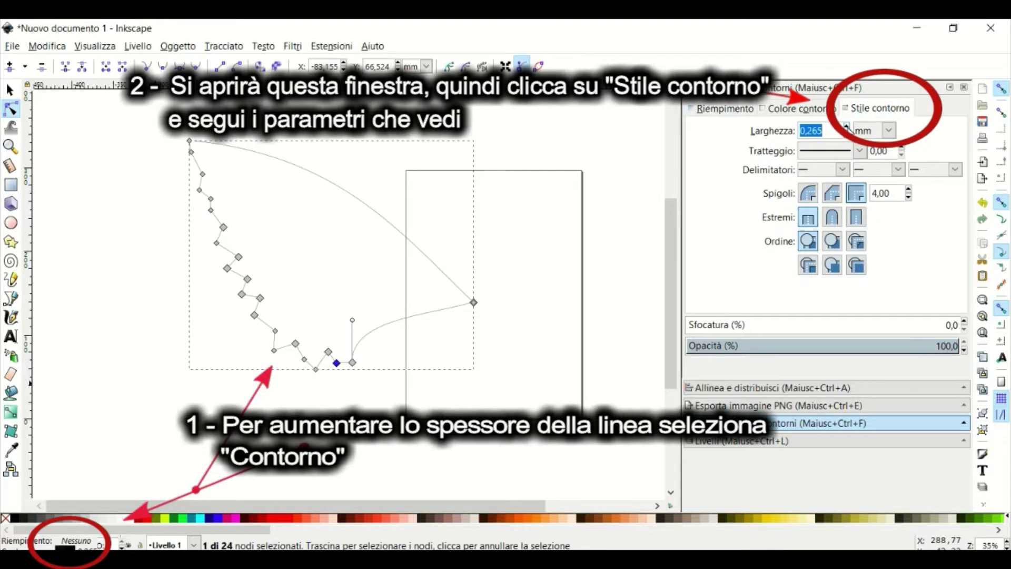
left_click(846, 126)
left_click(846, 127)
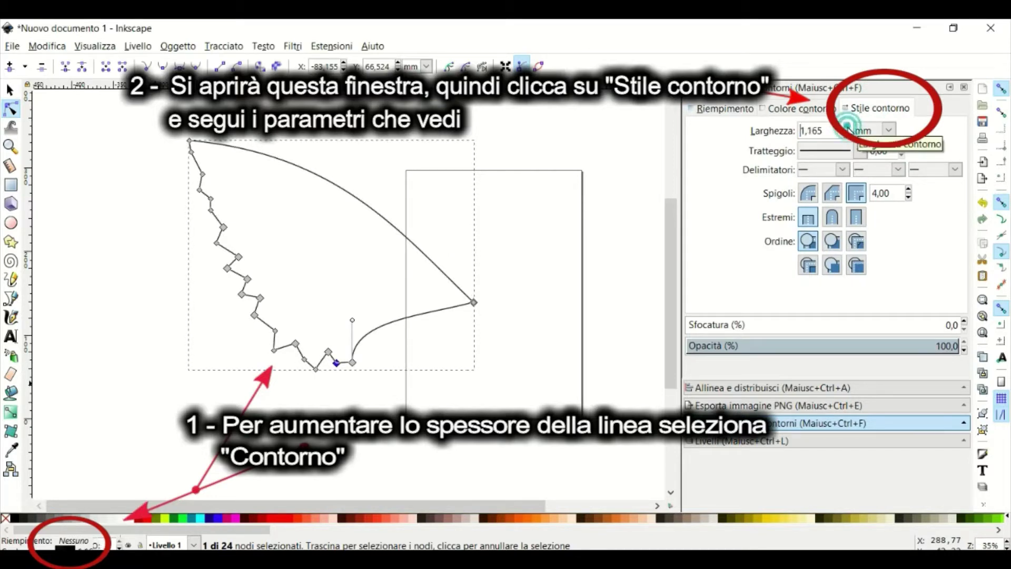
mouse_move(295, 344)
left_mouse_down()
mouse_move(298, 369)
mouse_move(334, 355)
mouse_move(340, 362)
left_mouse_up()
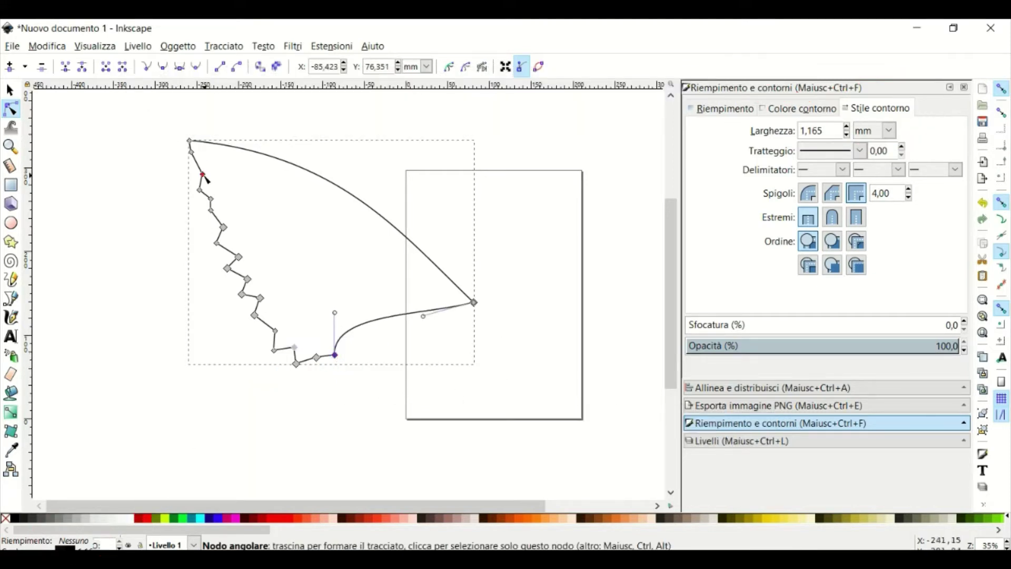
- Reposition several nodes along the wing's upper-left and jagged inner edge
left_click_drag(204, 175, 201, 168)
left_click_drag(238, 257, 235, 253)
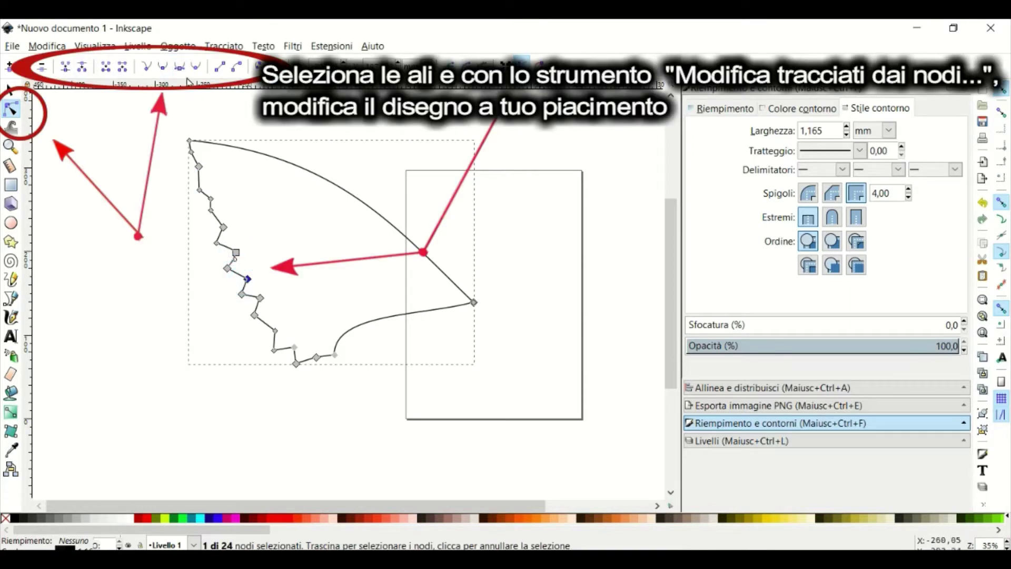
left_click(275, 330)
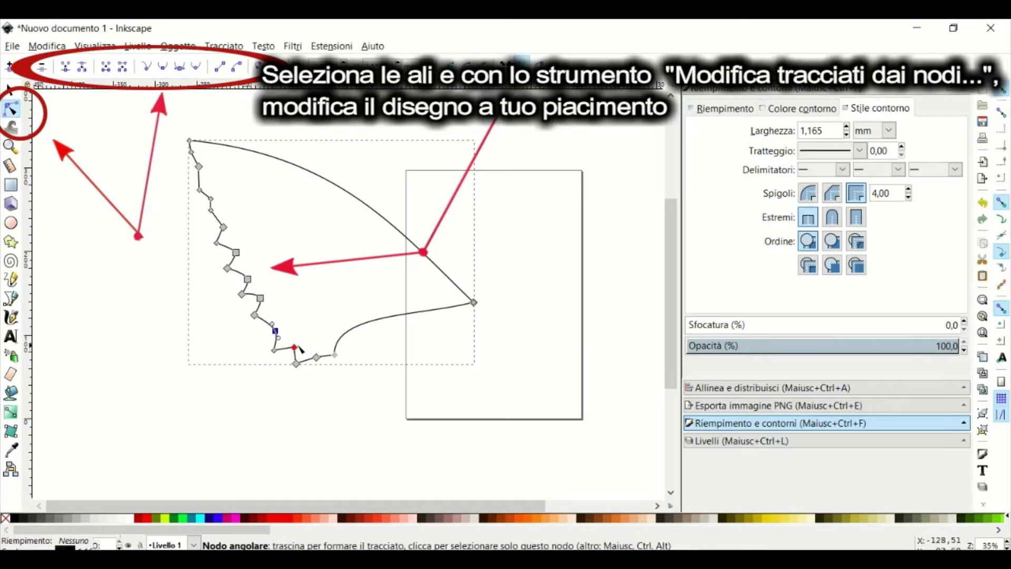
left_click(294, 347)
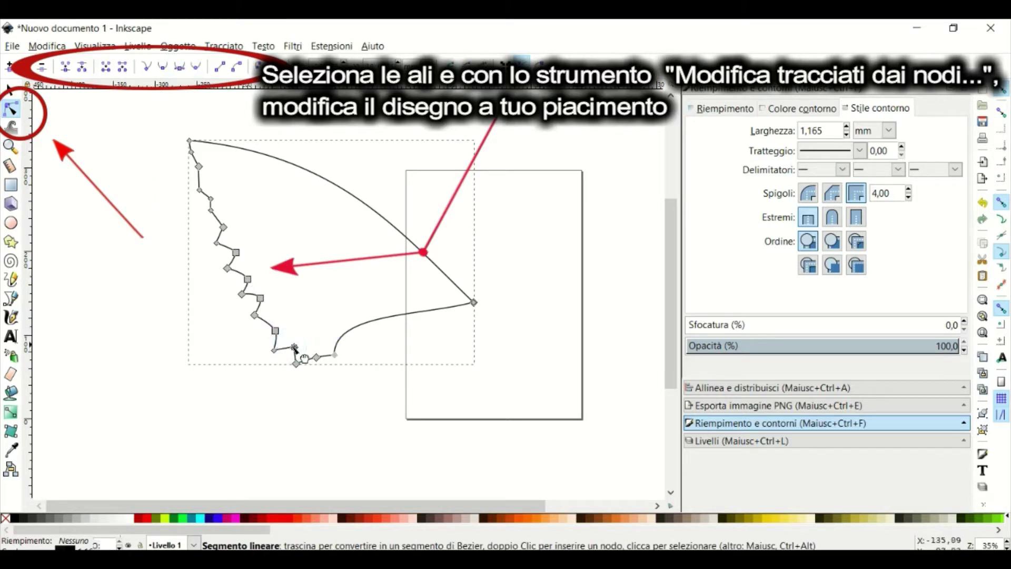
left_click_drag(315, 357, 315, 350)
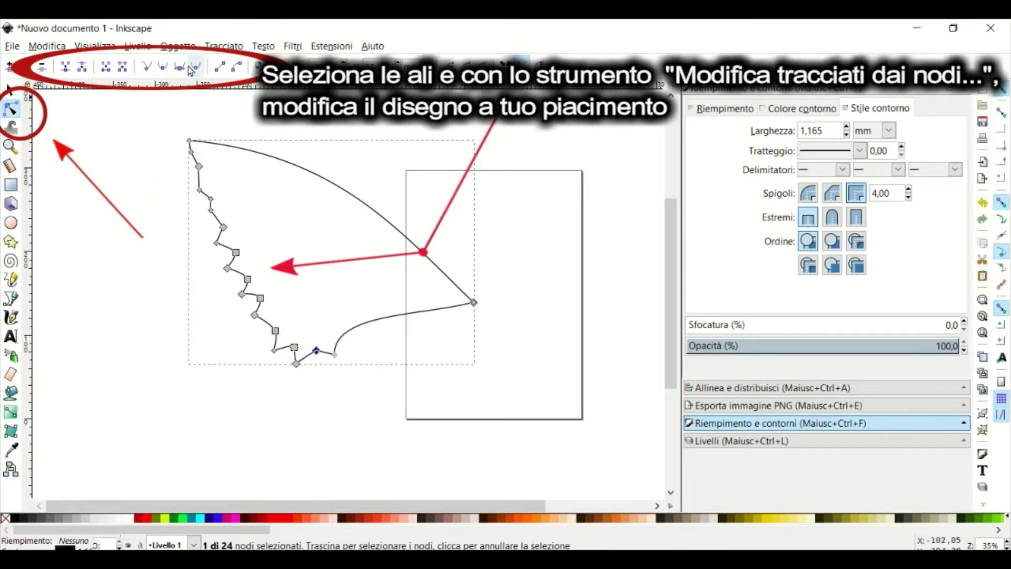
left_click(207, 212)
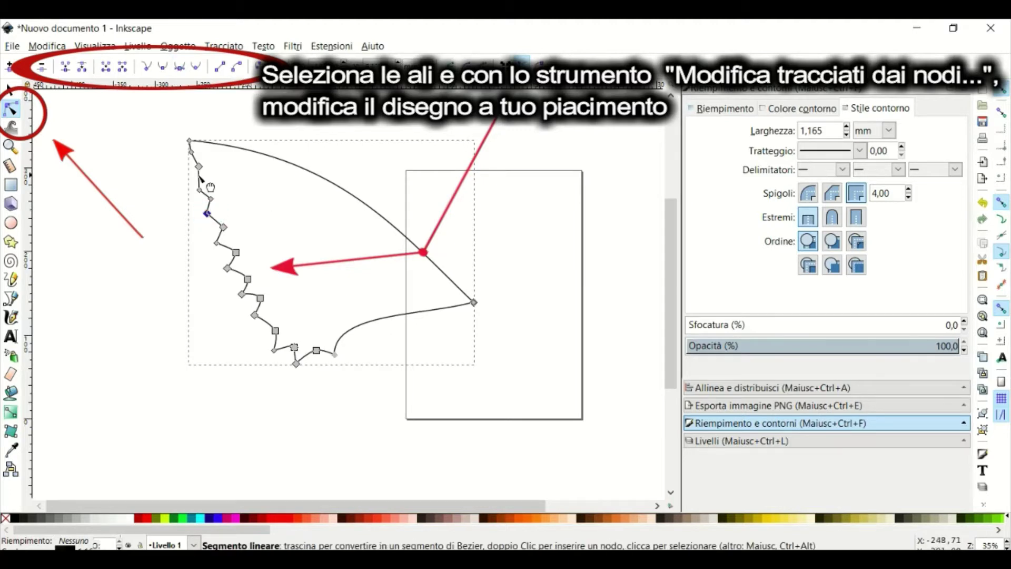
left_click_drag(276, 334, 276, 333)
left_click(273, 327)
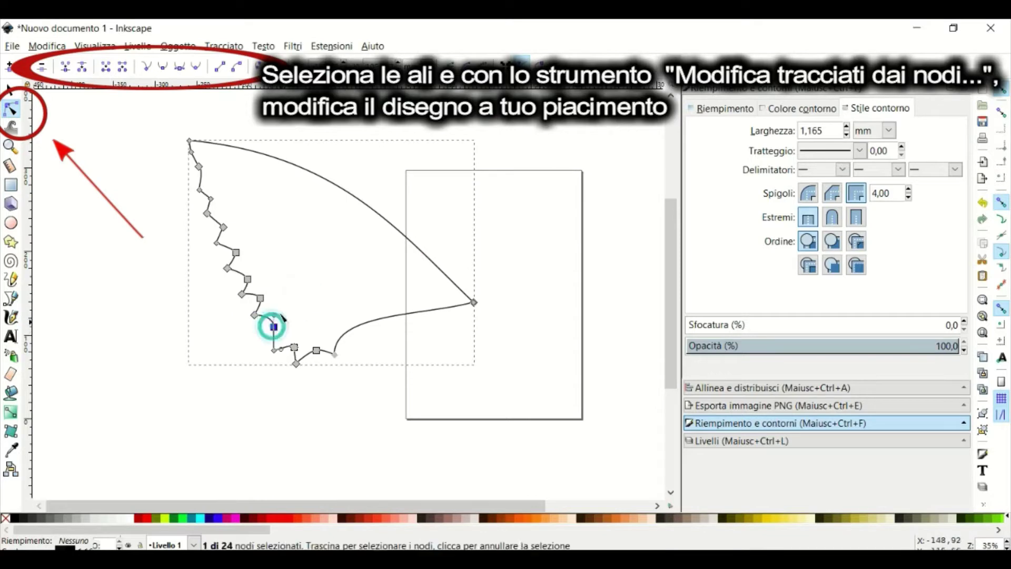
- Turn a lower jagged-edge node's segments into curves and bend the bottom edge into scallops
key("s")
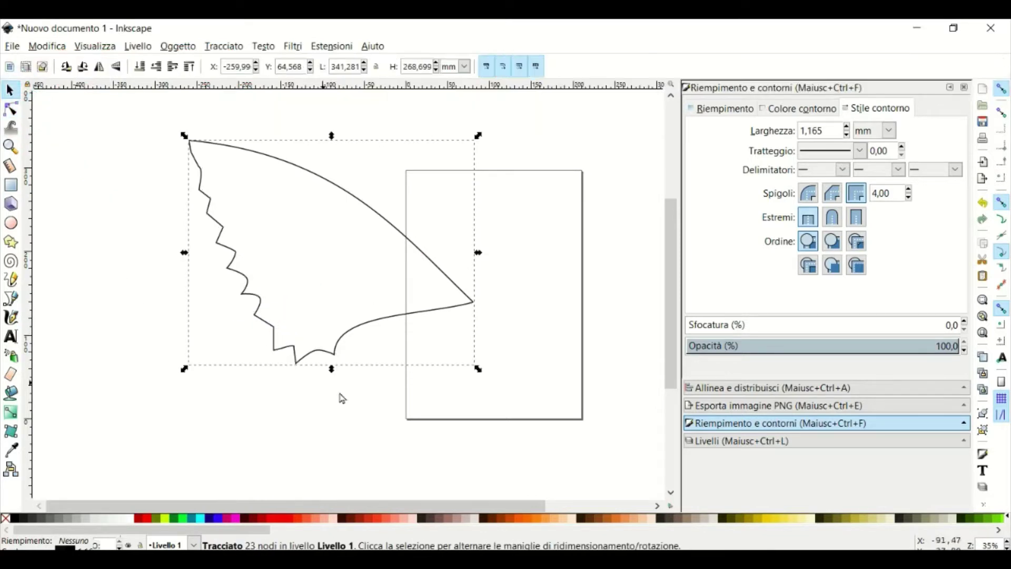
key("n")
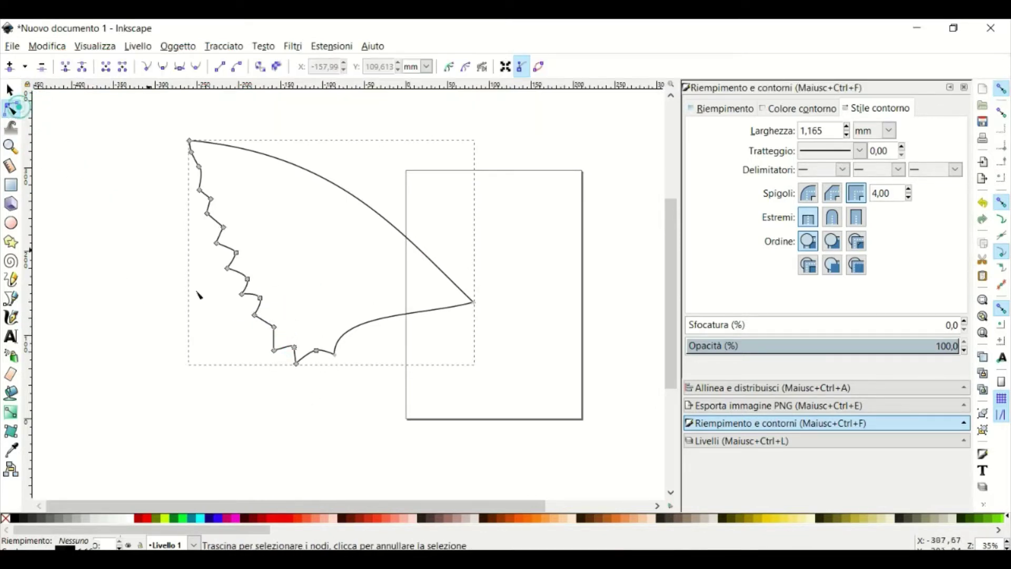
left_click(273, 321)
left_click(180, 66)
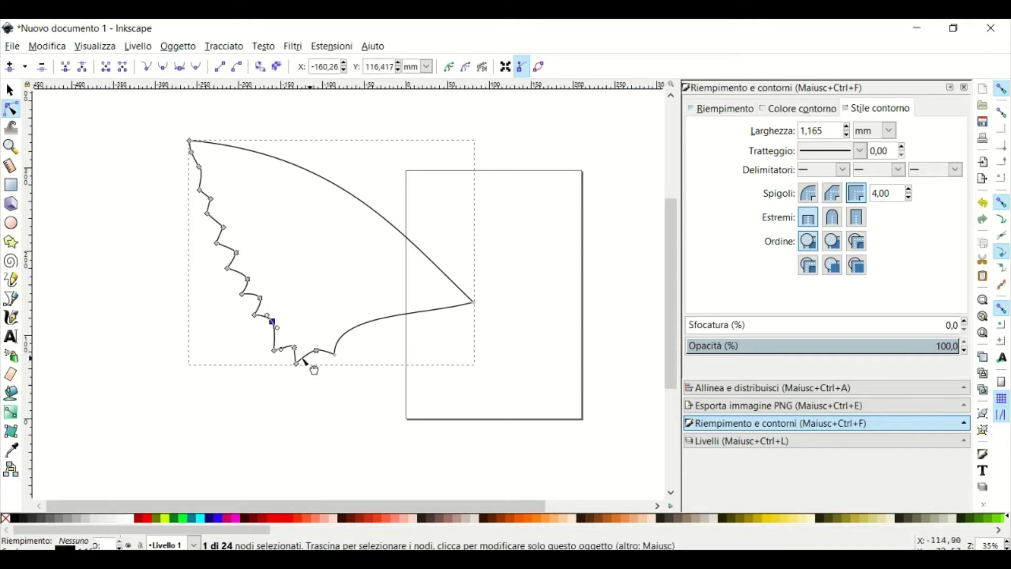
mouse_move(272, 321)
left_mouse_down()
mouse_move(268, 338)
mouse_move(289, 361)
left_mouse_up()
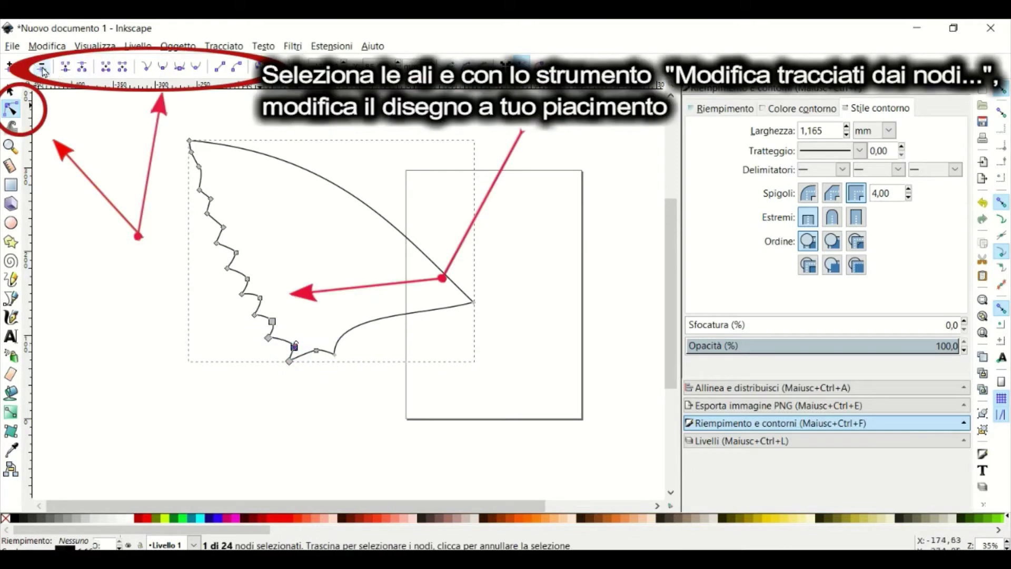
mouse_move(293, 349)
left_mouse_down()
mouse_move(292, 335)
mouse_move(318, 356)
left_mouse_up()
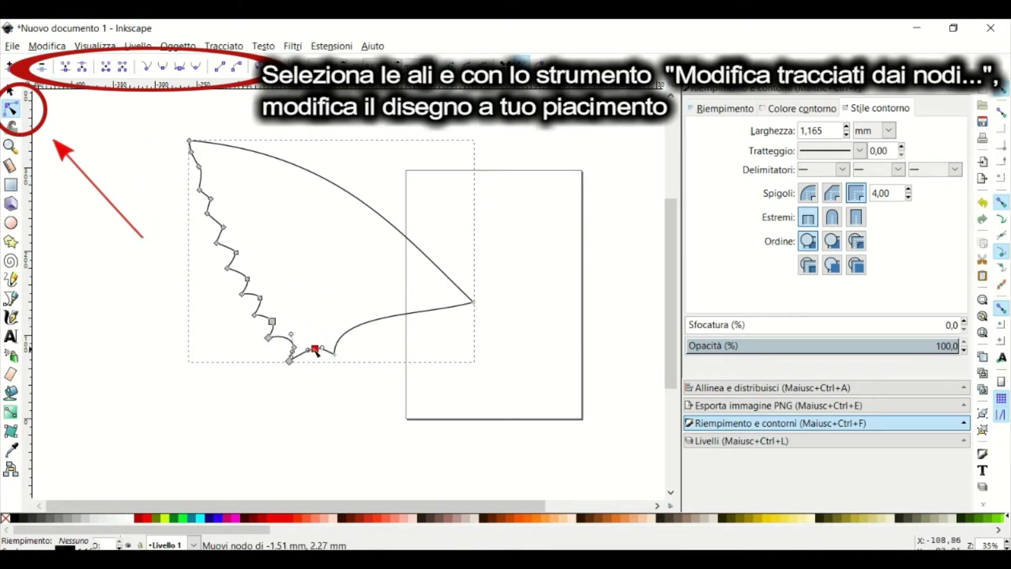
left_click(335, 356)
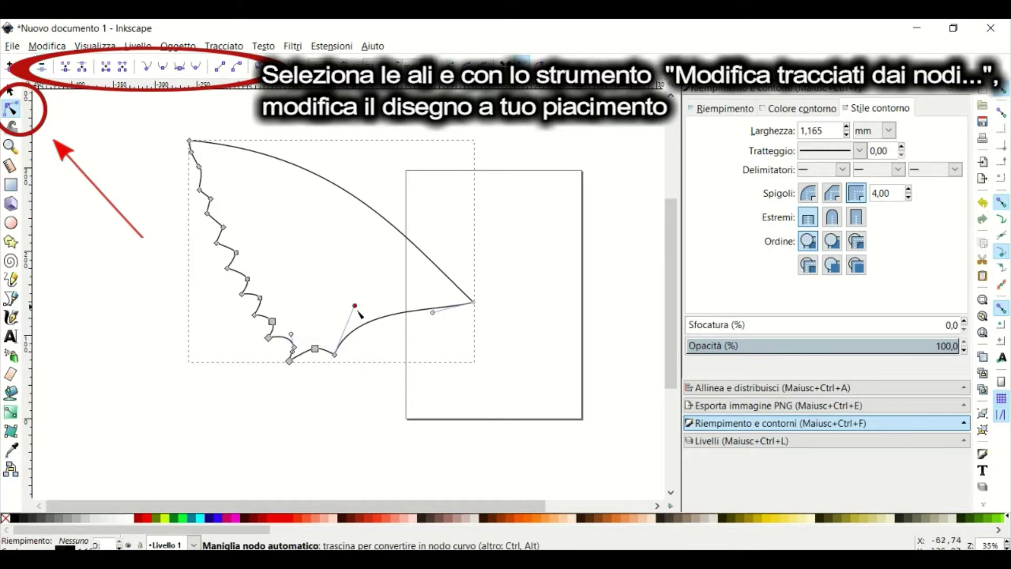
left_click_drag(335, 312, 352, 312)
- Move the wing left and adjust its right tip node
left_click(10, 91)
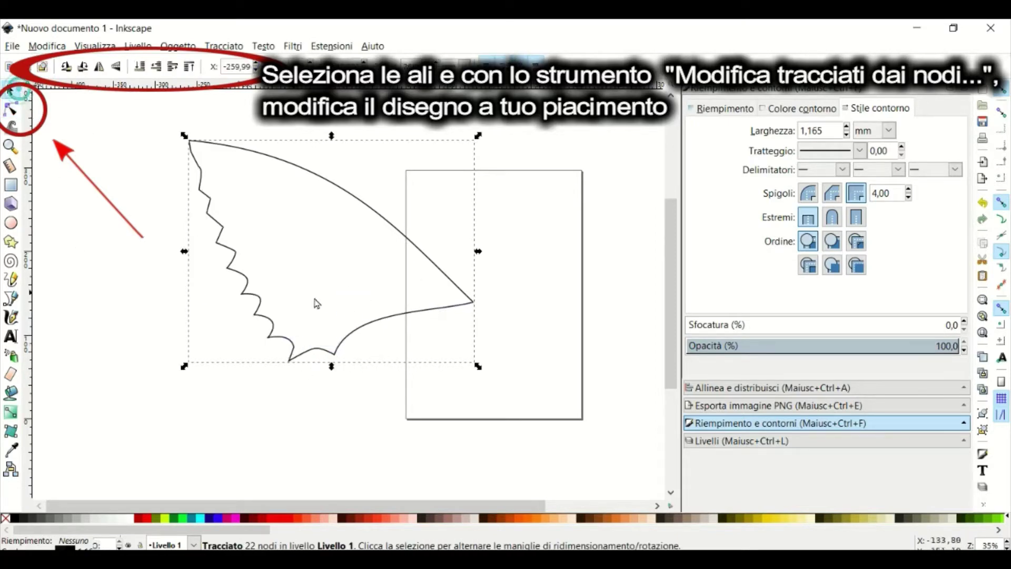
left_click_drag(456, 305, 413, 310)
scroll(448, 404, "down", 1)
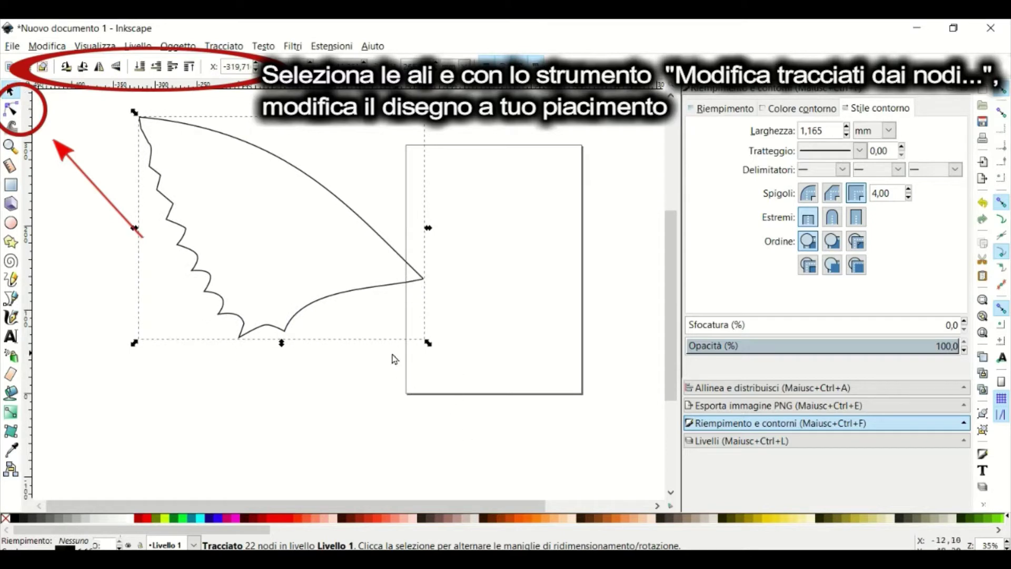
left_click(11, 109)
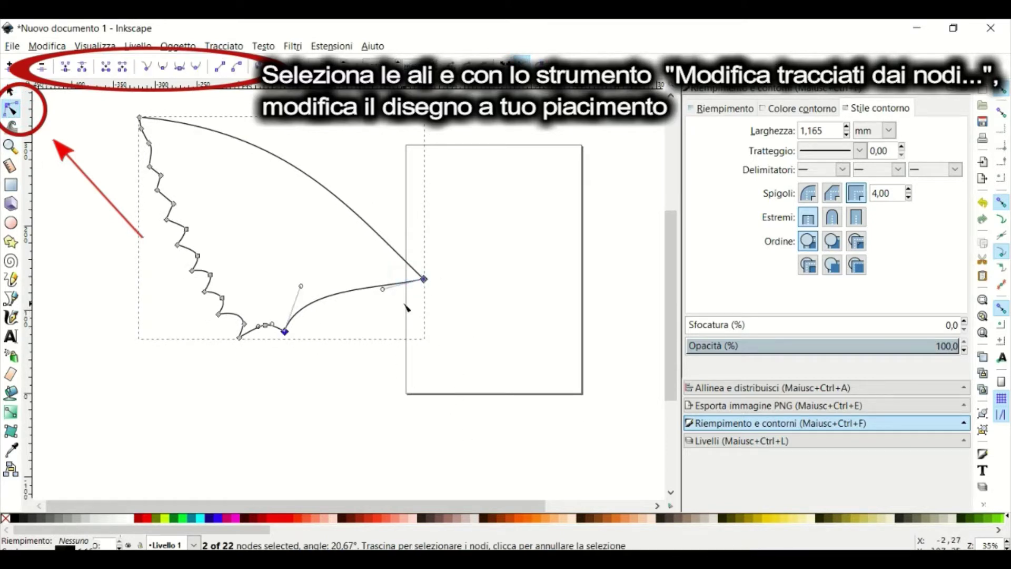
left_click_drag(425, 290, 420, 287)
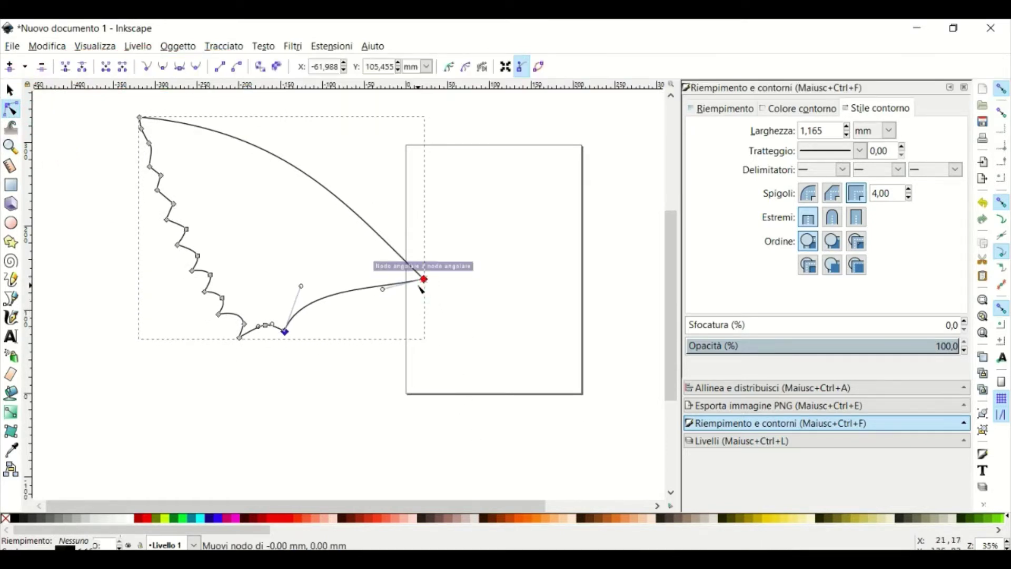
- Reselect the wing outline and bring up its nodes for editing
key("s")
left_click(369, 221)
left_click(332, 193)
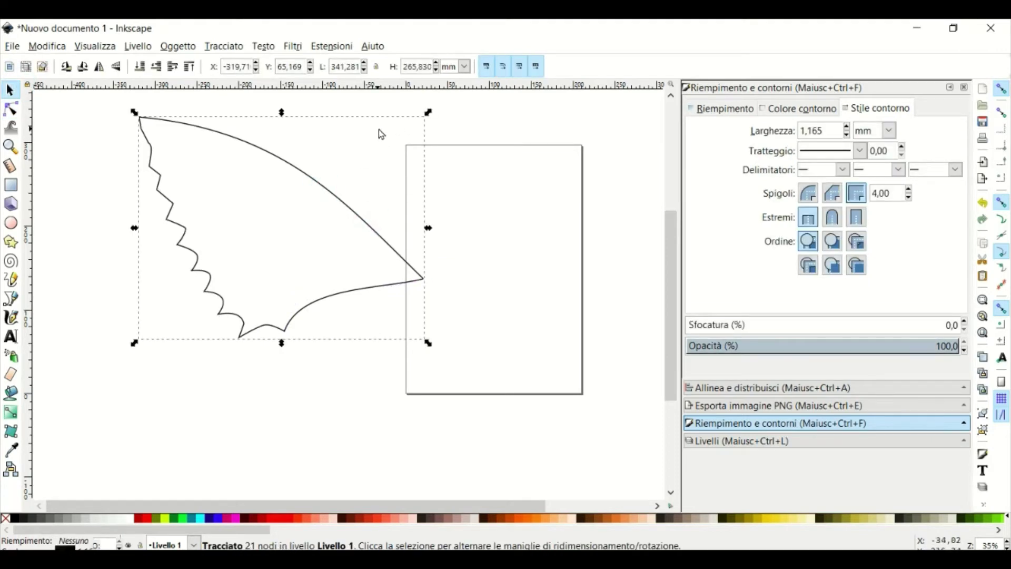
left_click(422, 121)
left_click(366, 223)
double_click(166, 204)
- Rotate the upper wing slightly using its rotate handles
left_click(10, 91)
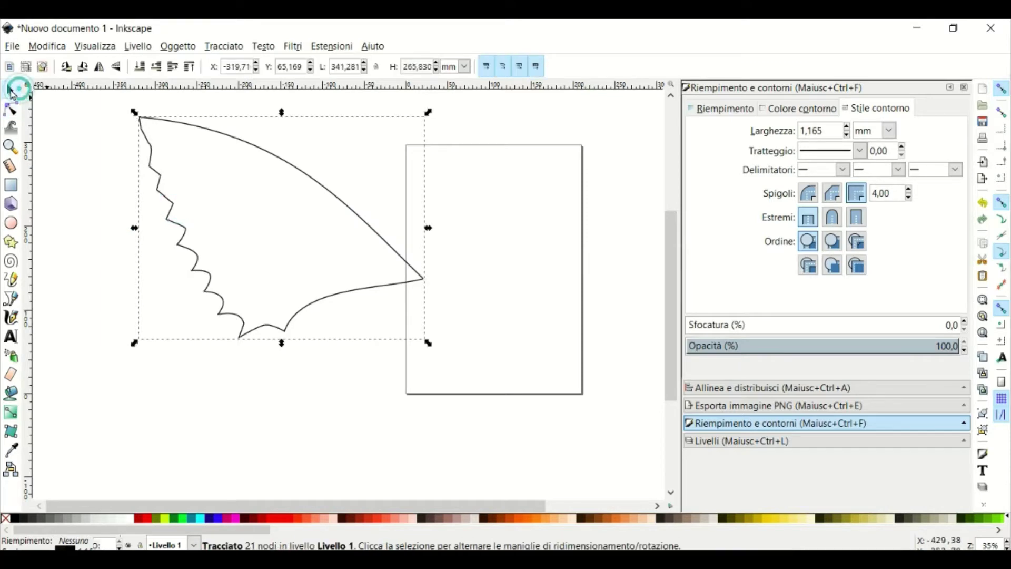
left_click(151, 160)
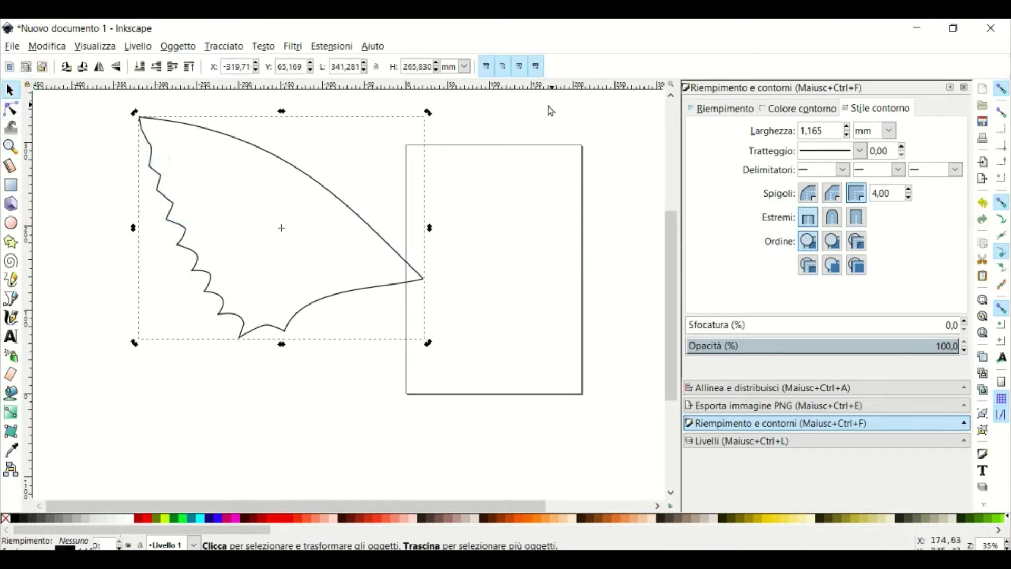
left_click_drag(428, 112, 442, 128)
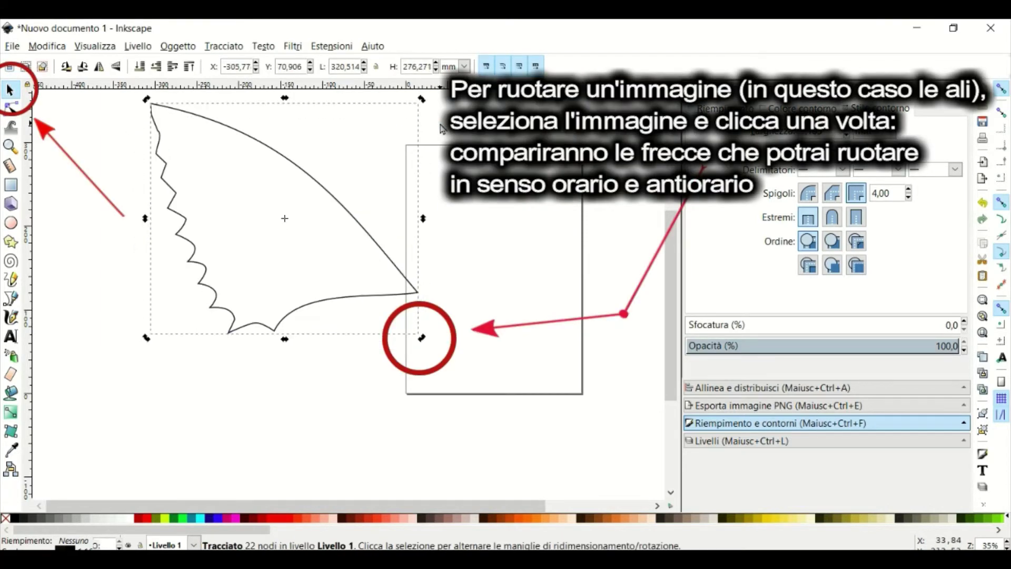
left_click_drag(421, 100, 432, 112)
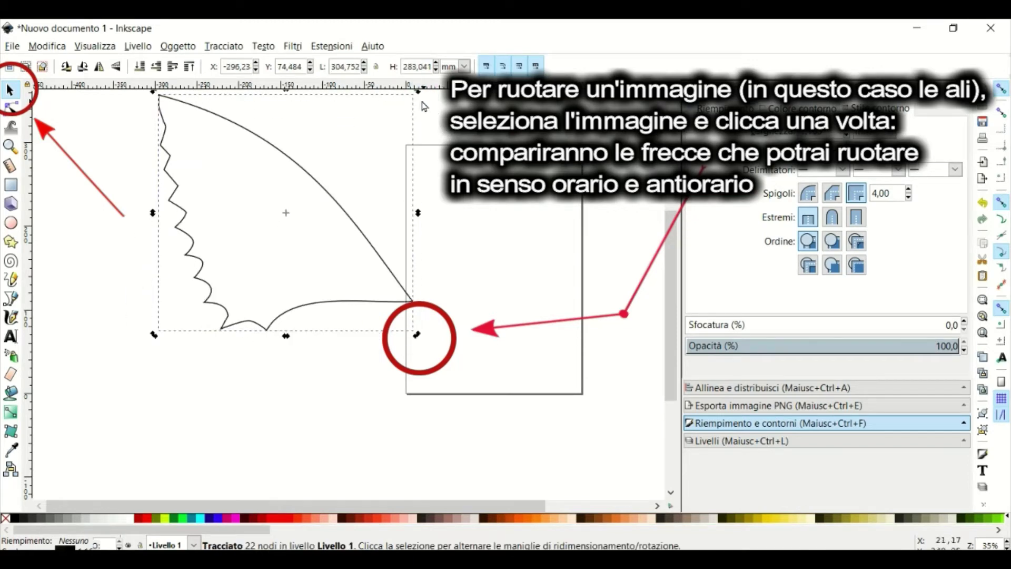
scroll(481, 260, "up", 2)
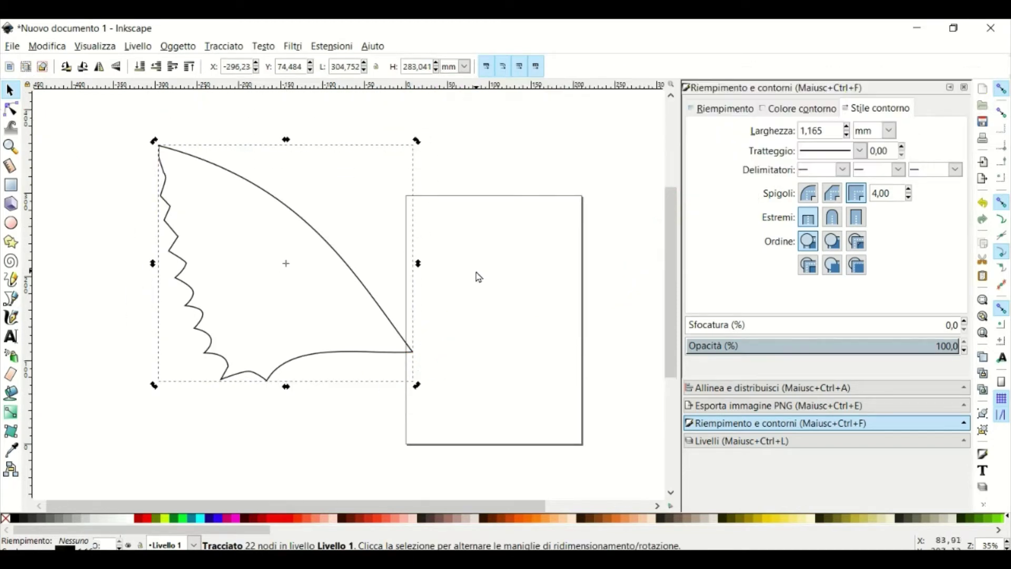
- Bow the wing's upper and lower curved edges further outward
left_click(17, 109)
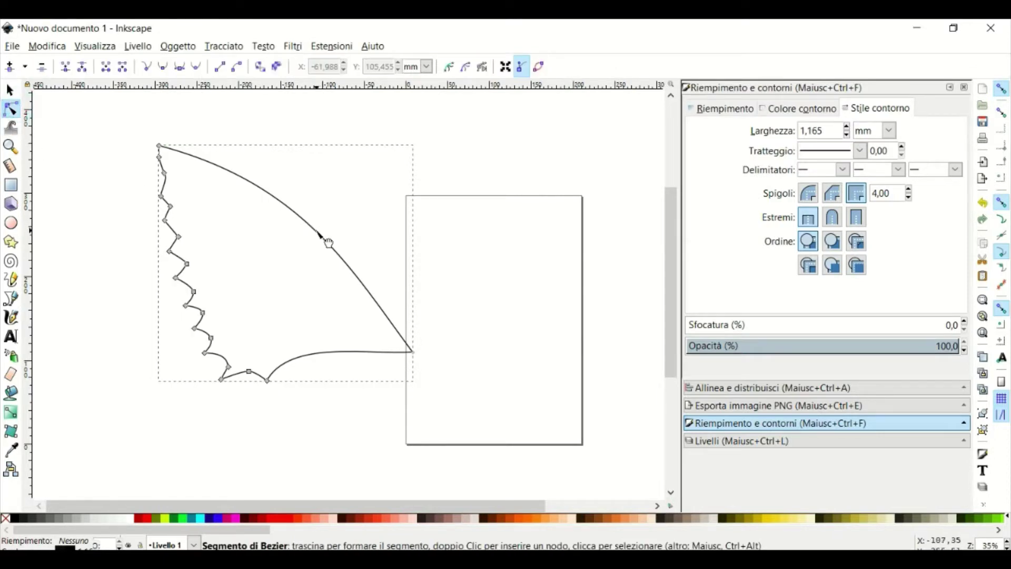
left_click_drag(315, 233, 318, 226)
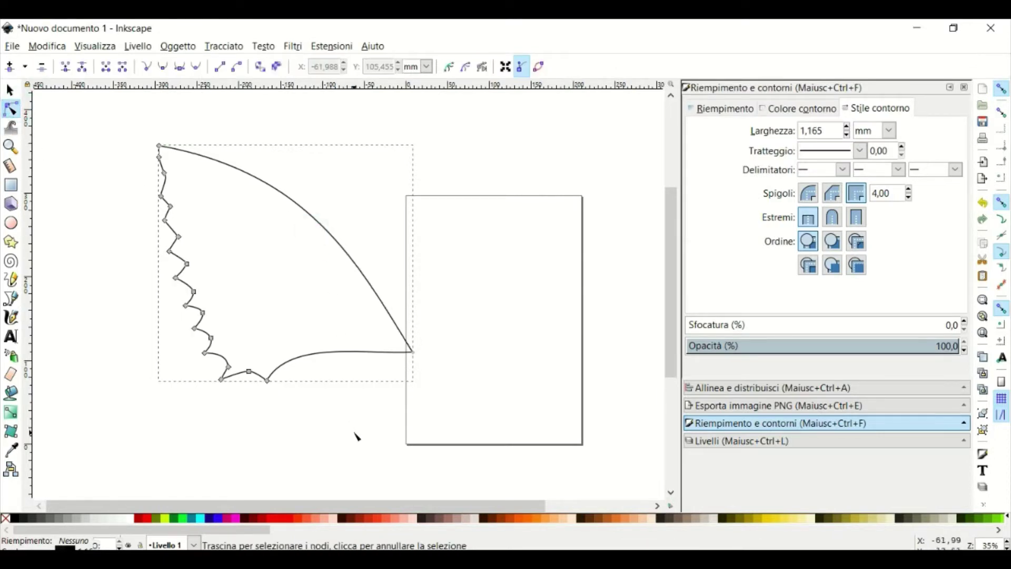
left_click_drag(329, 351, 324, 343)
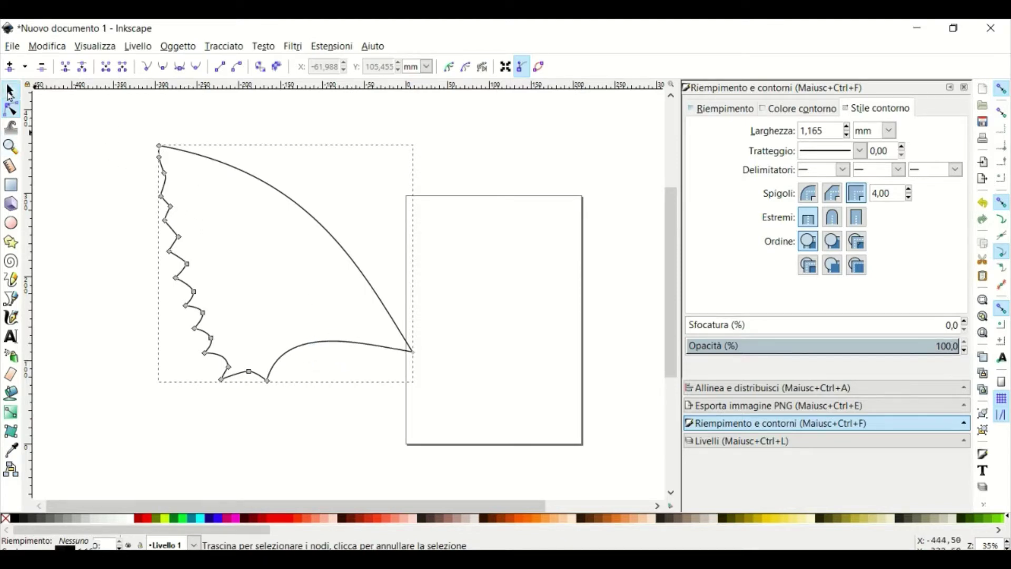
key("s")
scroll(364, 268, "down", 3)
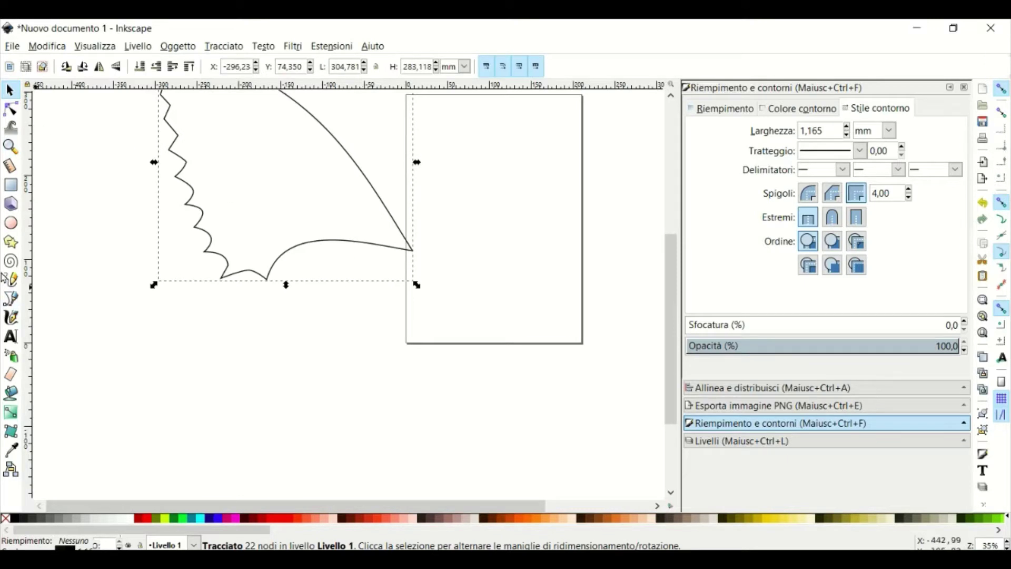
- Draw a closed straight-edged lower wing starting and ending at the upper wing's right tip
left_click(10, 299)
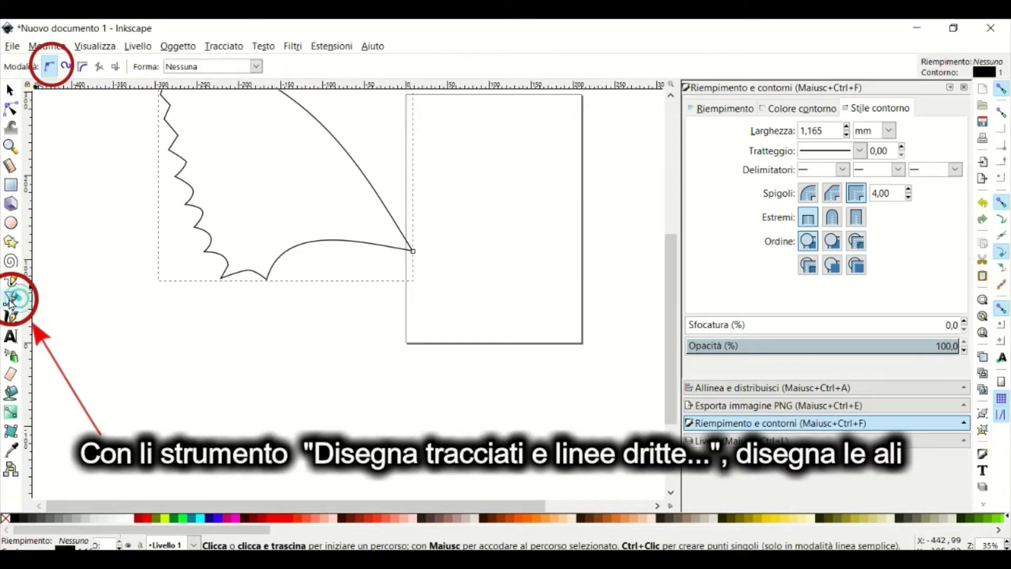
left_click(417, 262)
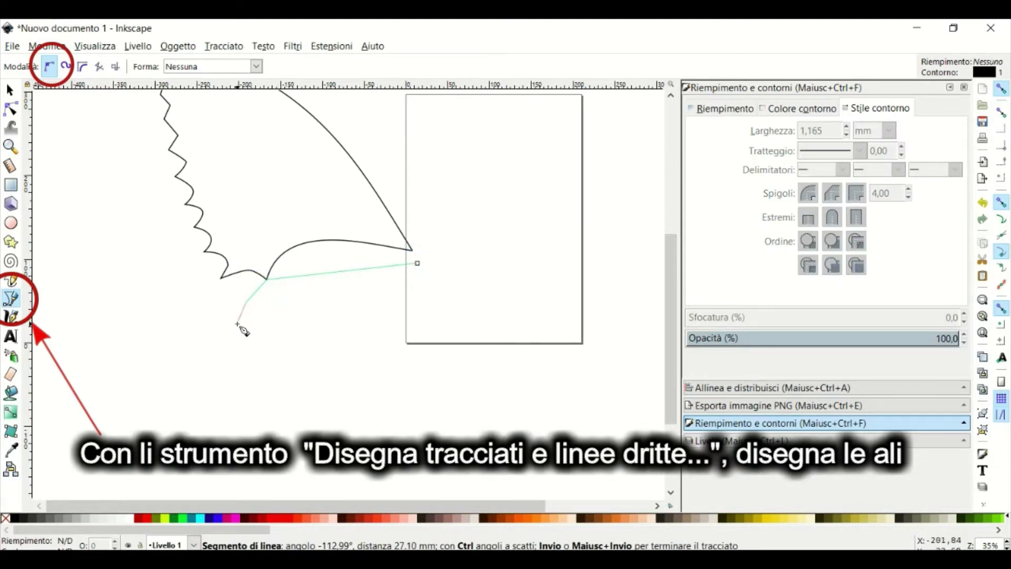
left_click(240, 328)
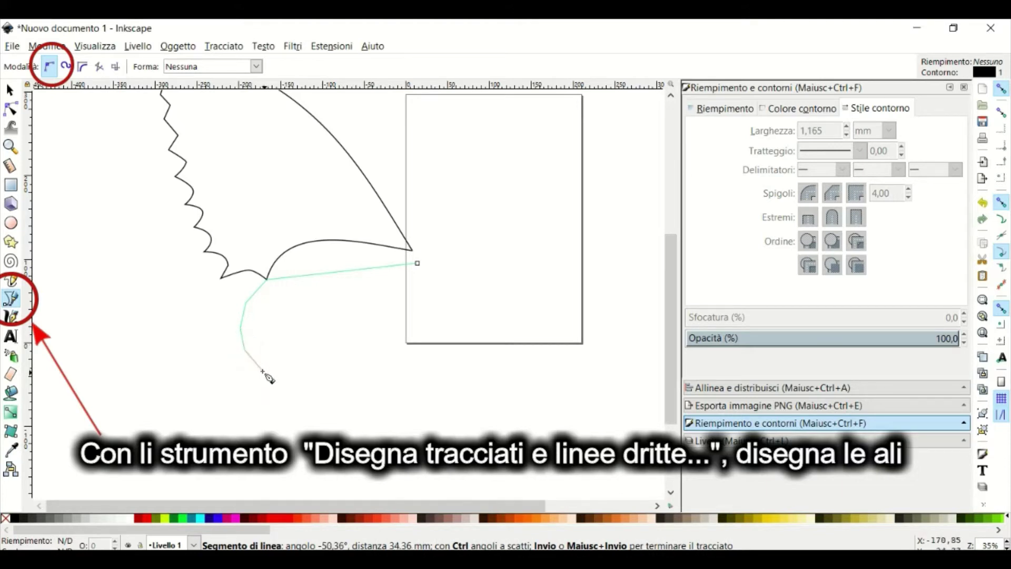
left_click(322, 373)
left_click(338, 383)
left_click(417, 264)
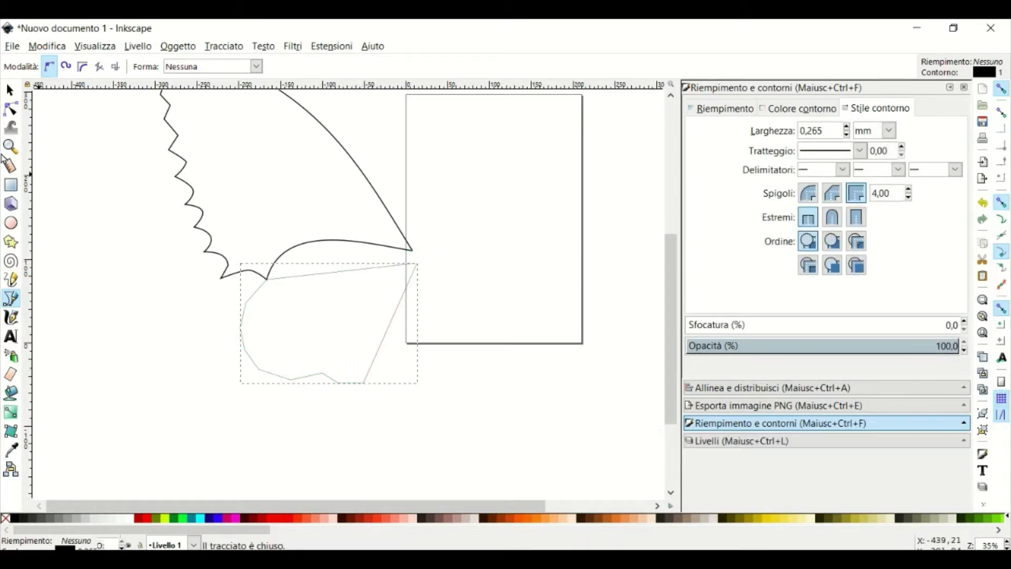
- Raise the lower wing's stroke width to 1,465 mm
key("n")
left_click(847, 127)
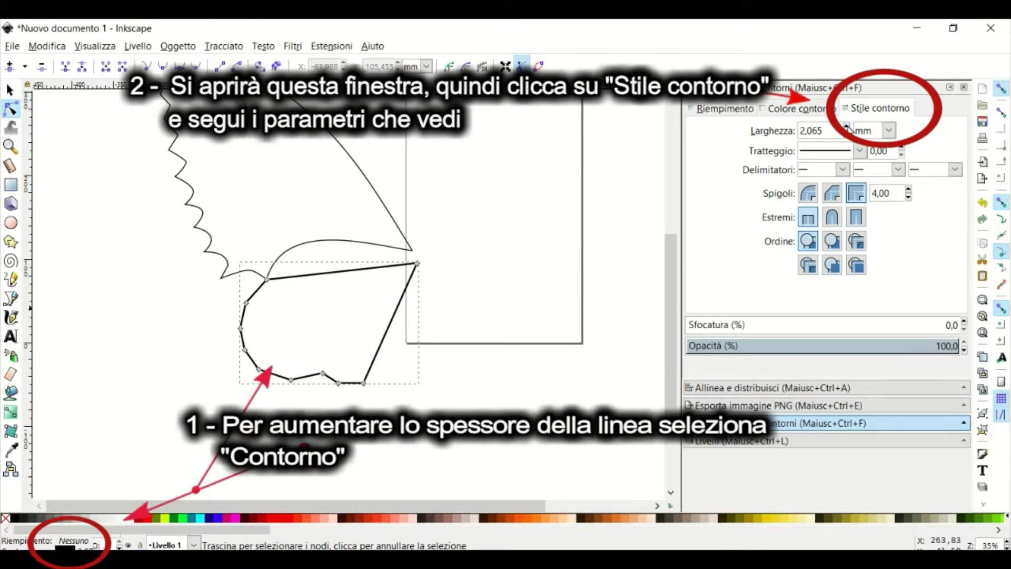
left_click(847, 127)
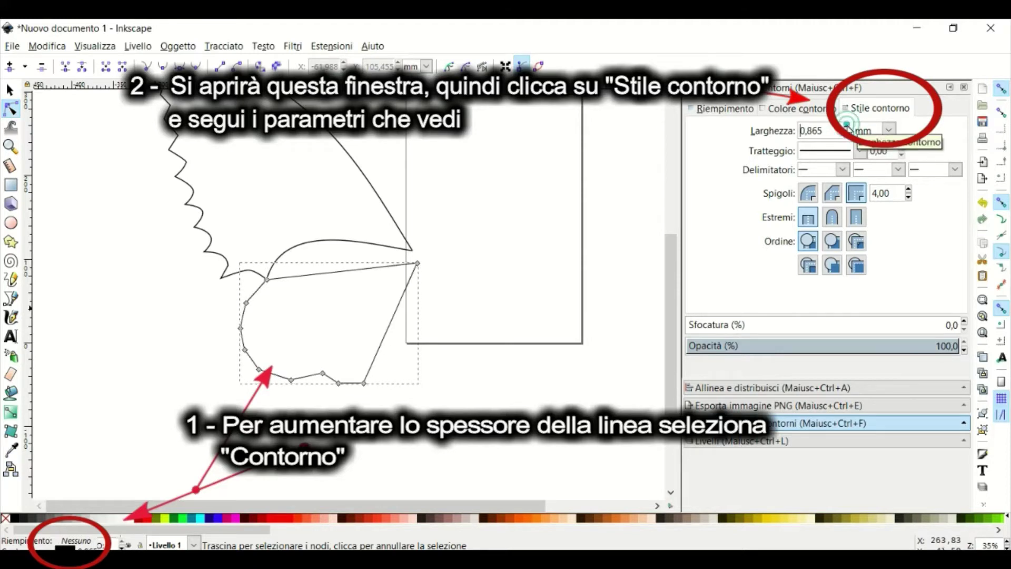
left_click(846, 126)
- Curve the lower wing's bottom and left edges into arcs and nudge the wing into place
left_click(399, 245)
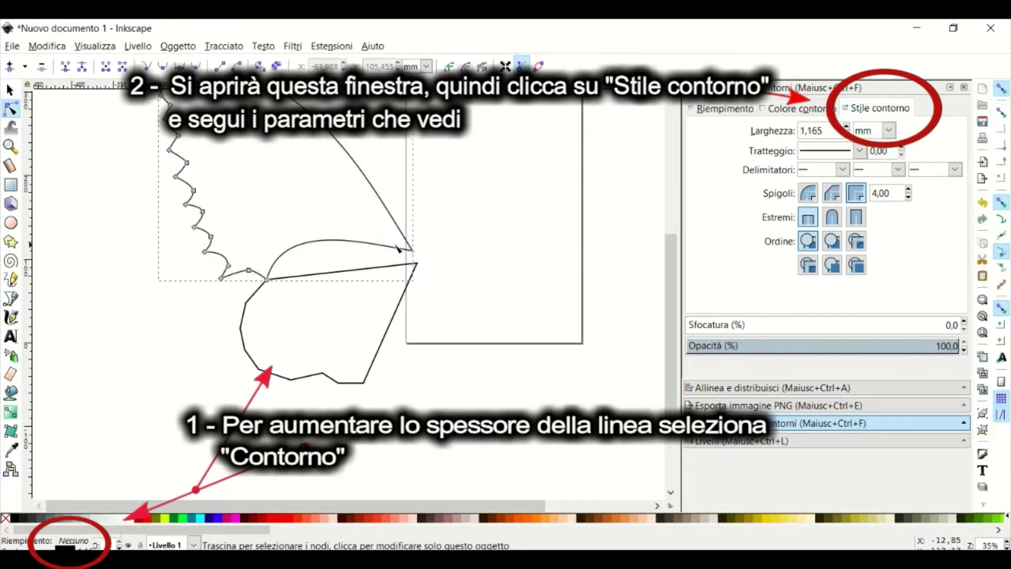
left_click(405, 300)
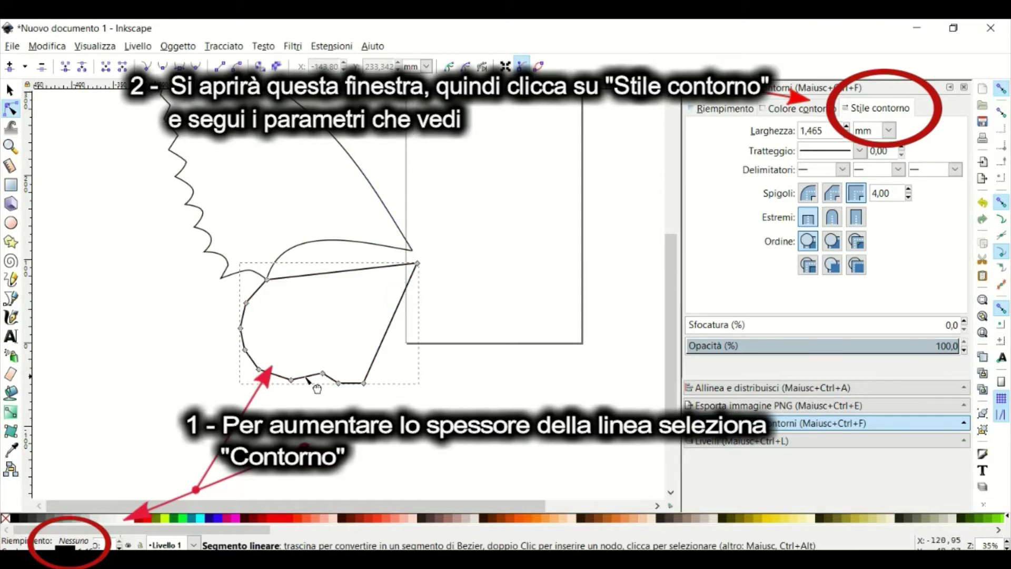
left_click_drag(307, 376, 273, 365)
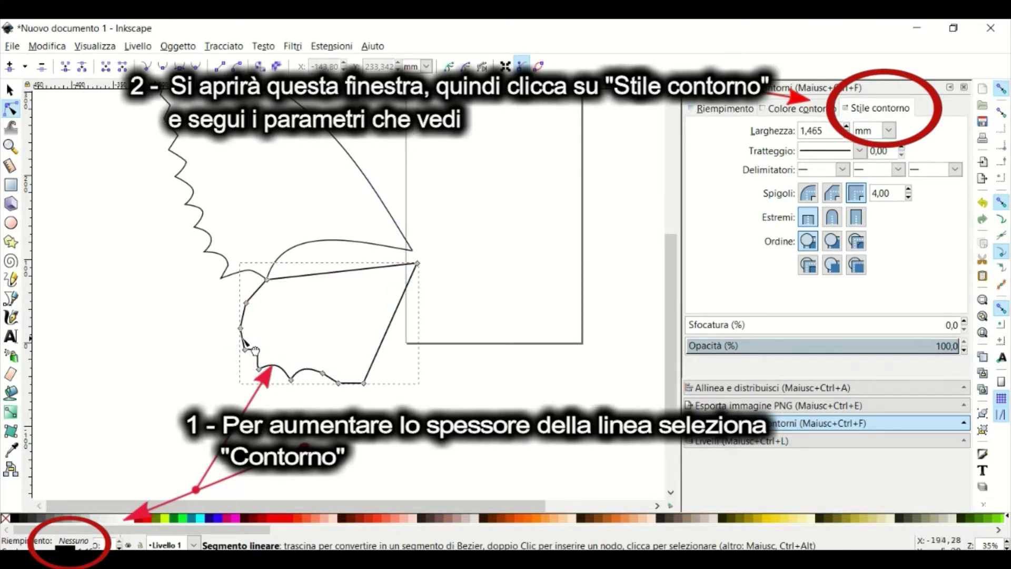
left_click_drag(243, 320, 248, 314)
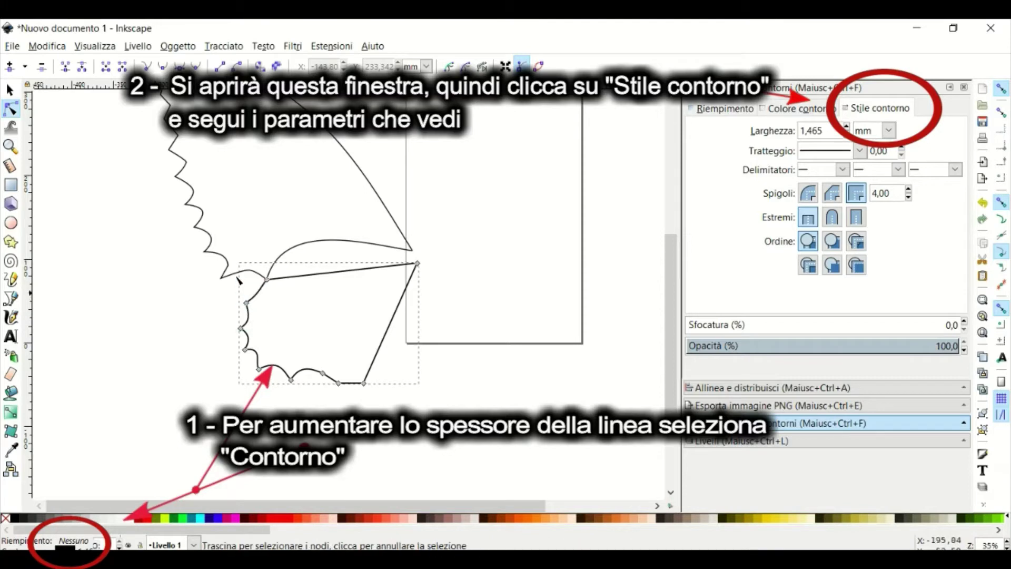
key("s")
mouse_move(339, 271)
left_mouse_down()
mouse_move(334, 285)
mouse_move(343, 265)
left_mouse_up()
- Reposition the lower wing, arch its top edge, curve its right edge and raise its bottom tip
left_click(11, 108)
left_click(10, 90)
left_click_drag(387, 336, 392, 322)
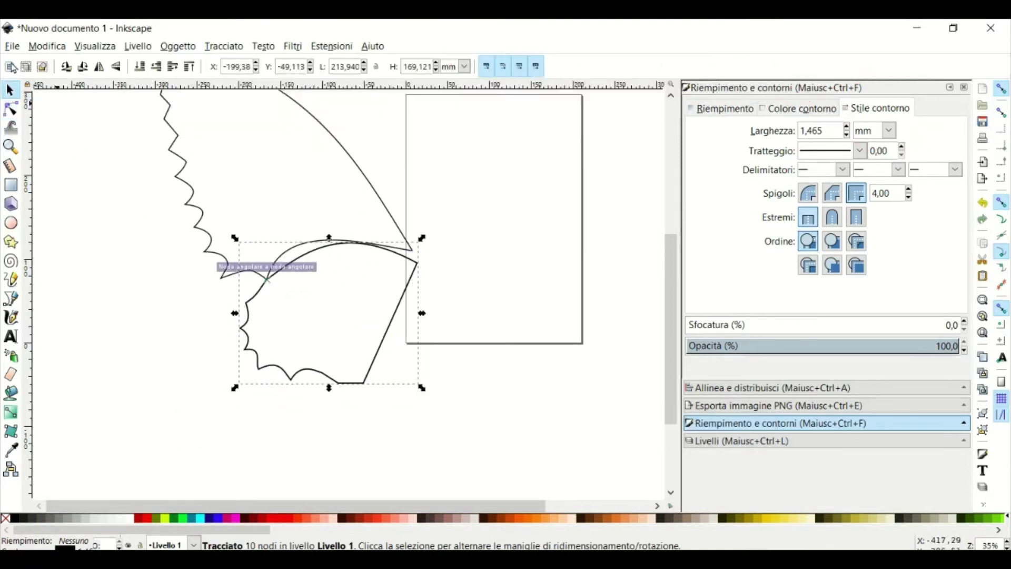
left_click(10, 109)
left_click_drag(304, 271, 287, 263)
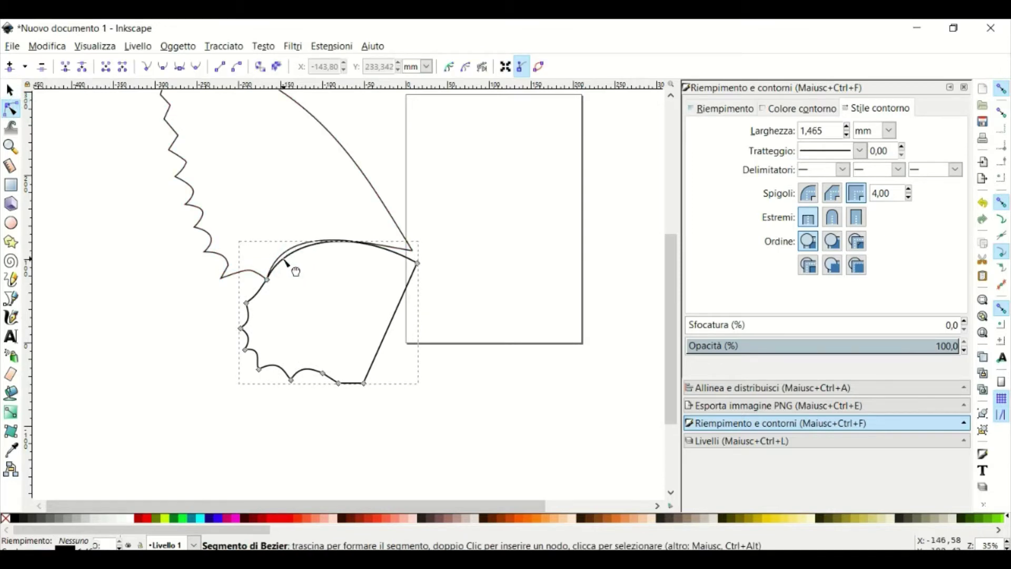
key("s")
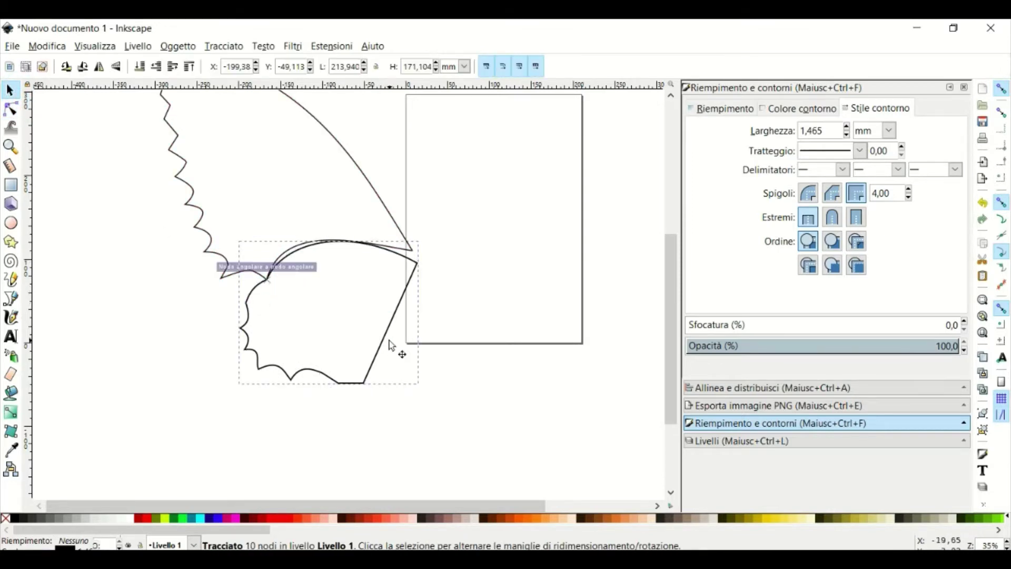
left_click_drag(395, 346, 391, 358)
key("n")
left_click_drag(426, 287, 447, 279)
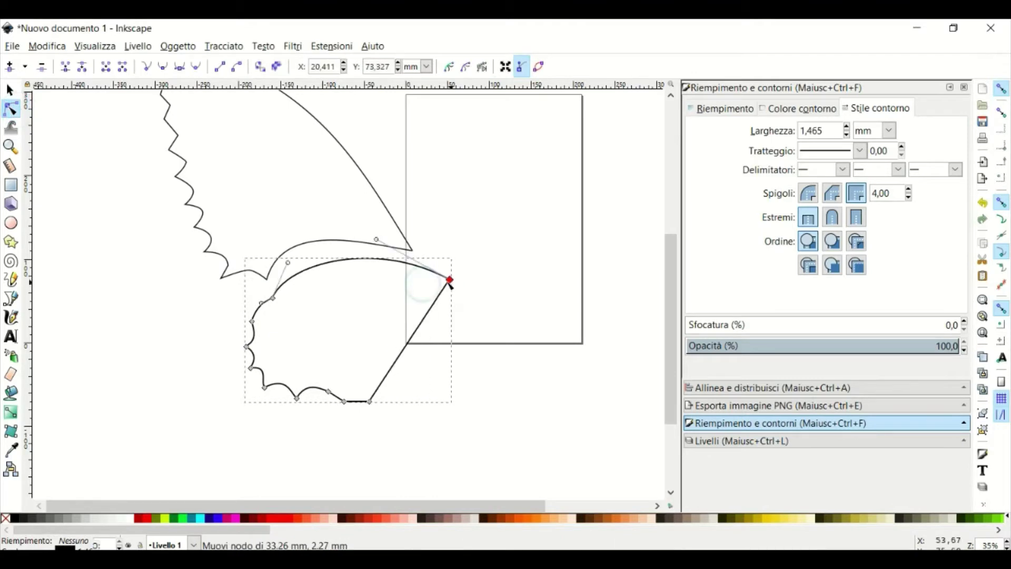
left_click_drag(401, 354, 393, 343)
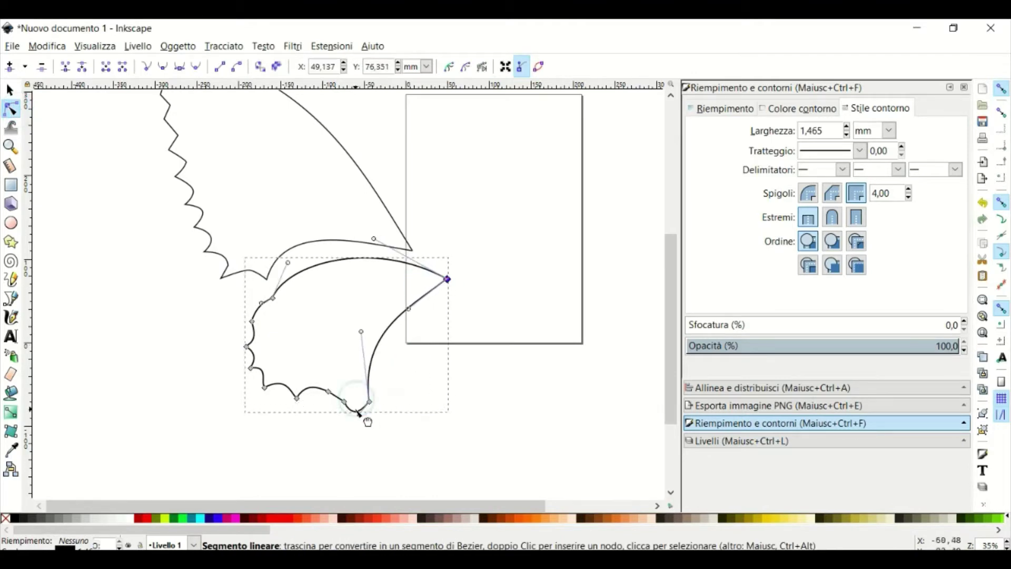
left_click_drag(358, 413, 324, 402)
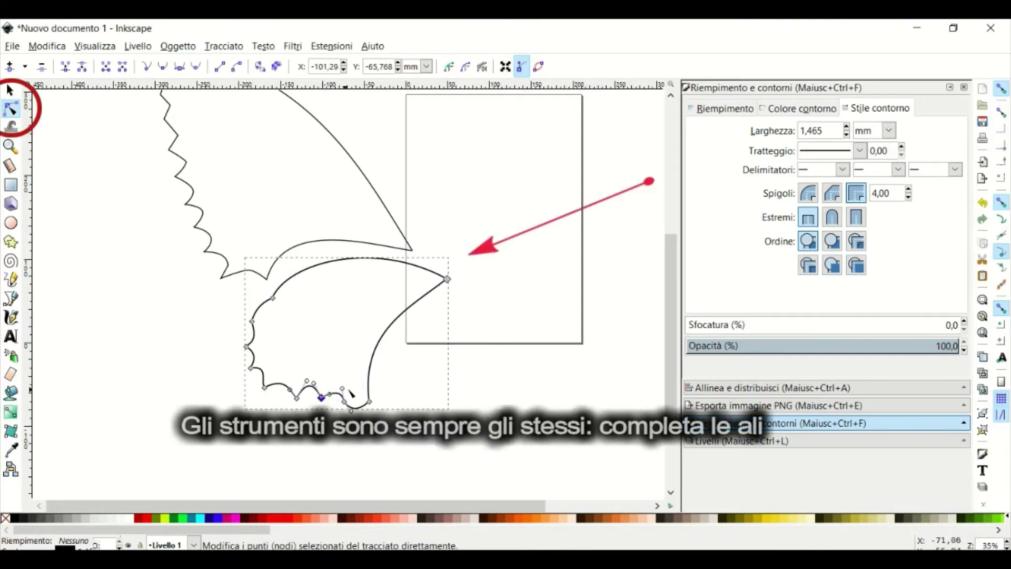
- Snap the upper wing's tip node onto the lower wing and move the lower wing to meet it
key("s")
key("Escape")
key("n")
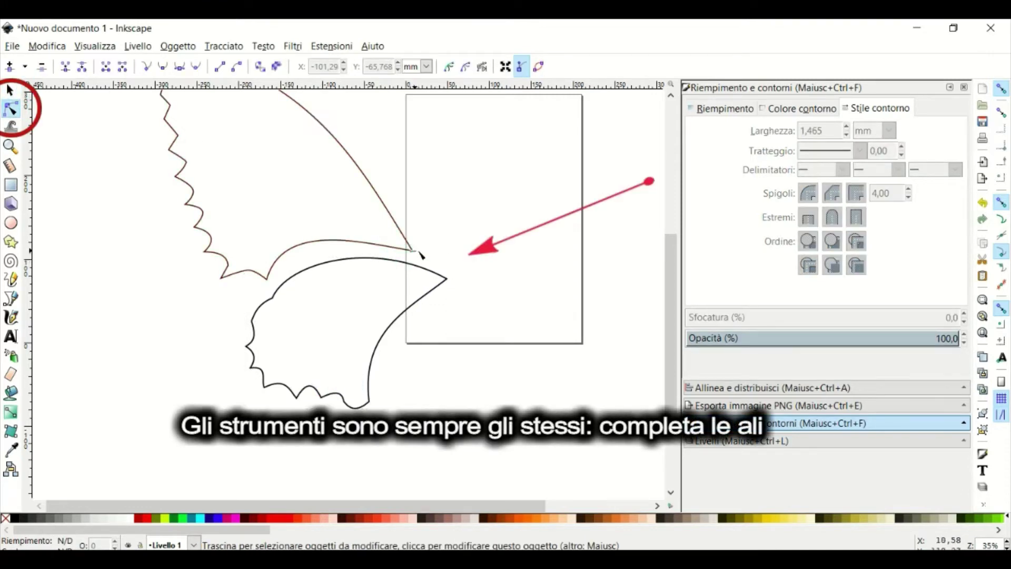
left_click(413, 252)
left_click_drag(416, 255, 429, 261)
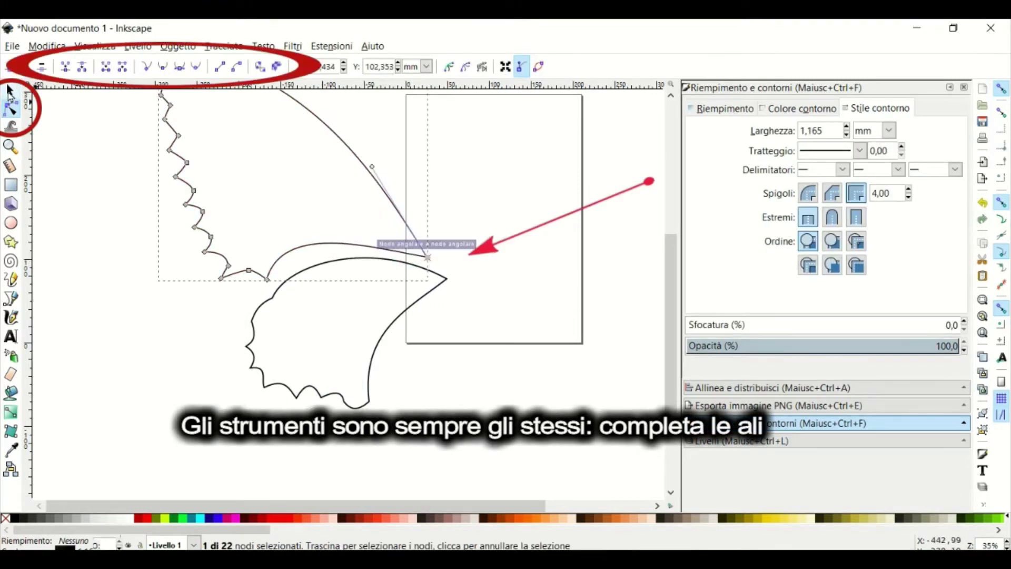
key("s")
mouse_move(399, 336)
left_mouse_down()
mouse_move(380, 316)
mouse_move(395, 319)
left_mouse_up()
- Reshape the upper wing's curve so it sweeps smoothly into the shared tip
left_click(11, 109)
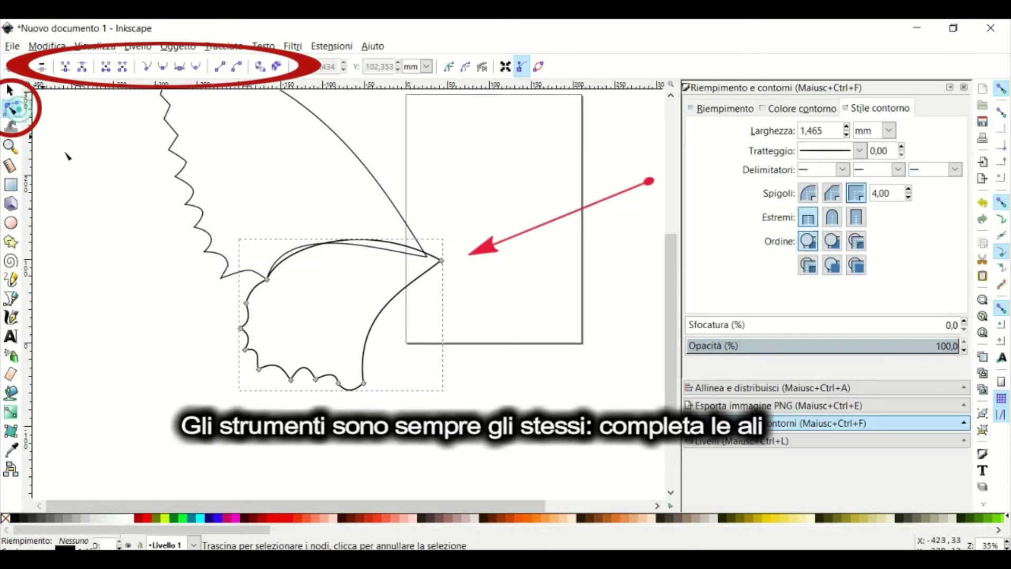
left_click(353, 248)
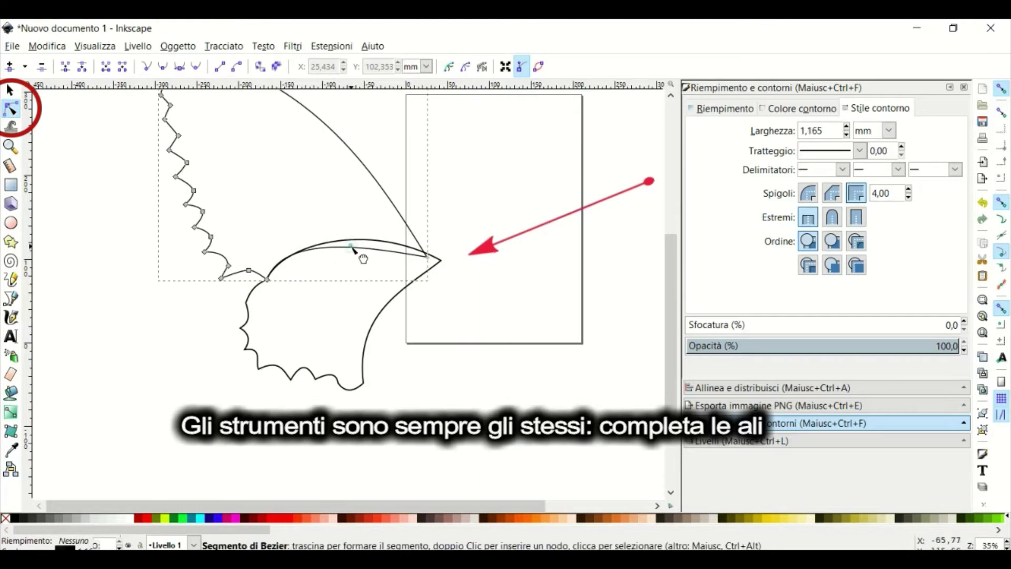
left_click(427, 258)
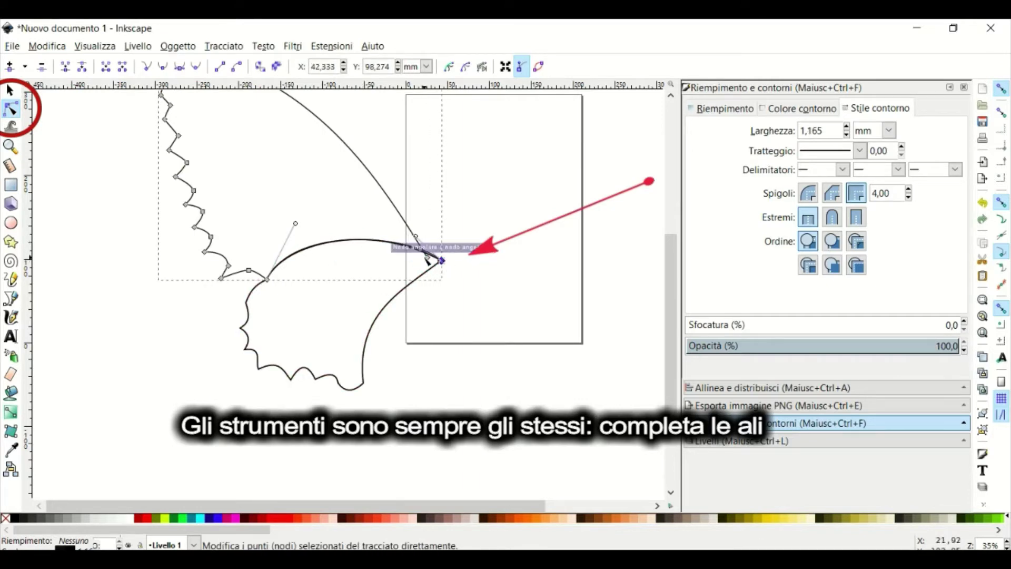
left_click_drag(416, 236, 386, 170)
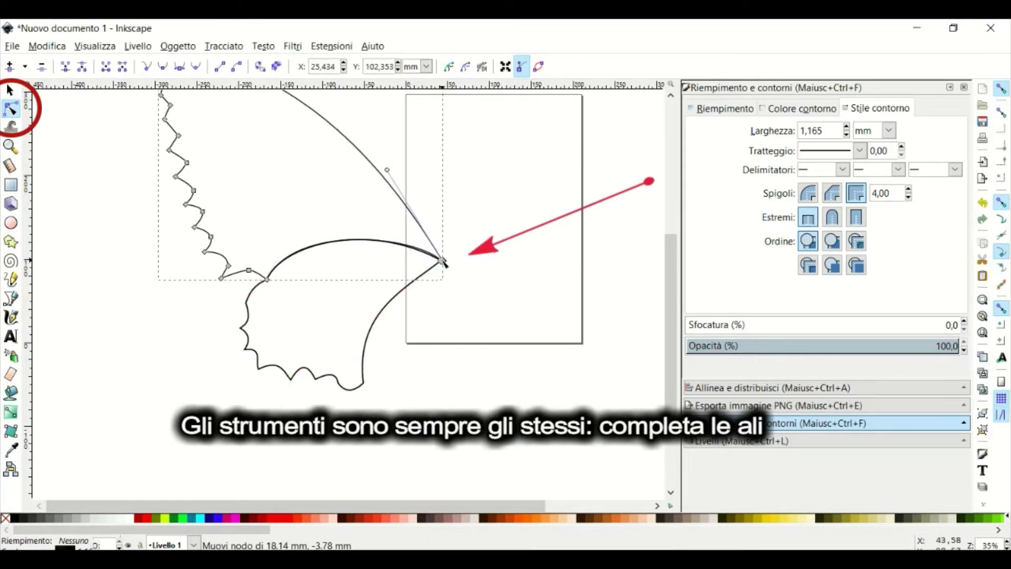
- Reshape a scallop on the lower wing's bottom edge
left_click(368, 350)
left_click(304, 369)
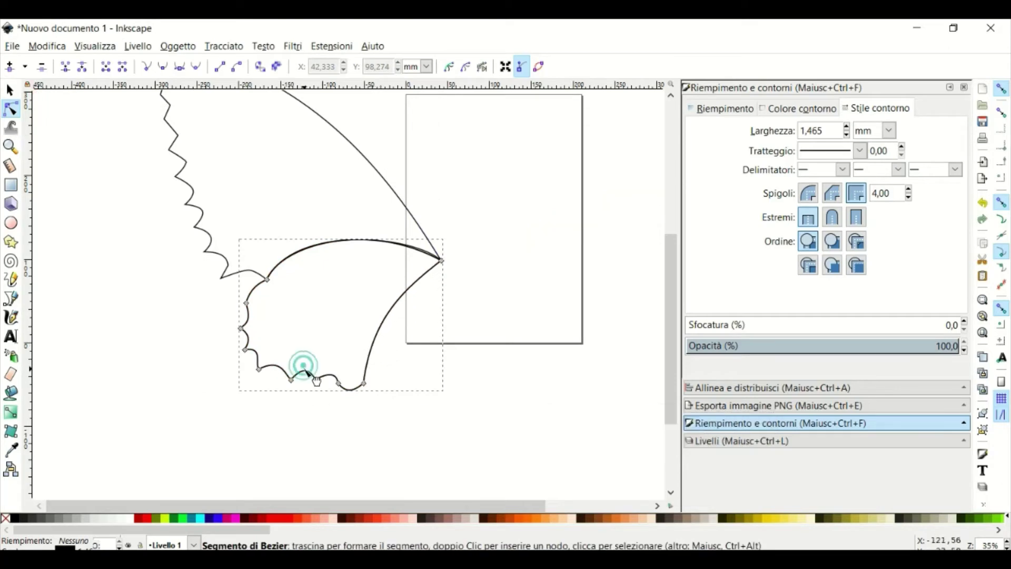
left_click_drag(285, 375, 267, 380)
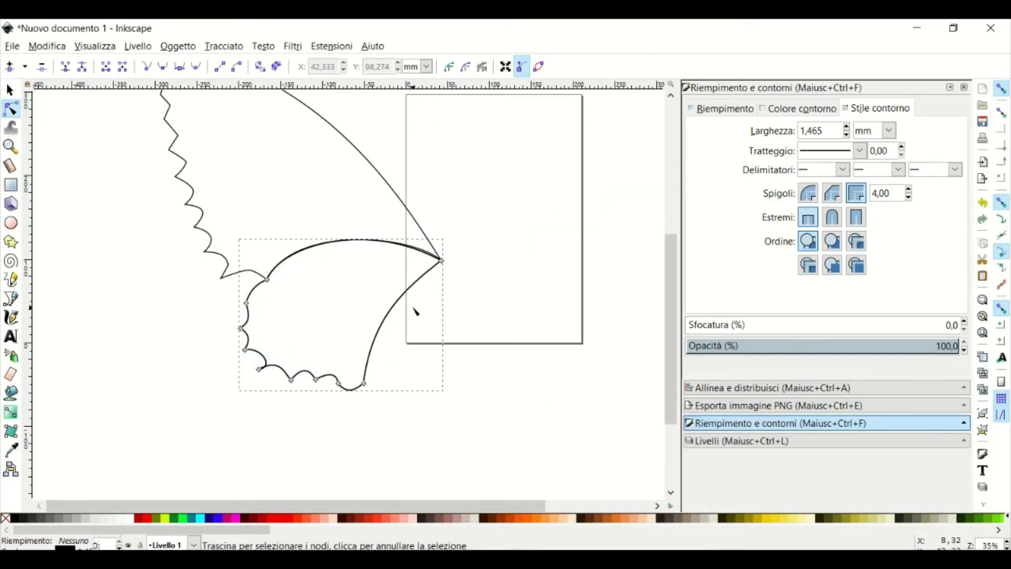
scroll(415, 311, "down", 1)
left_click_drag(350, 505, 404, 505)
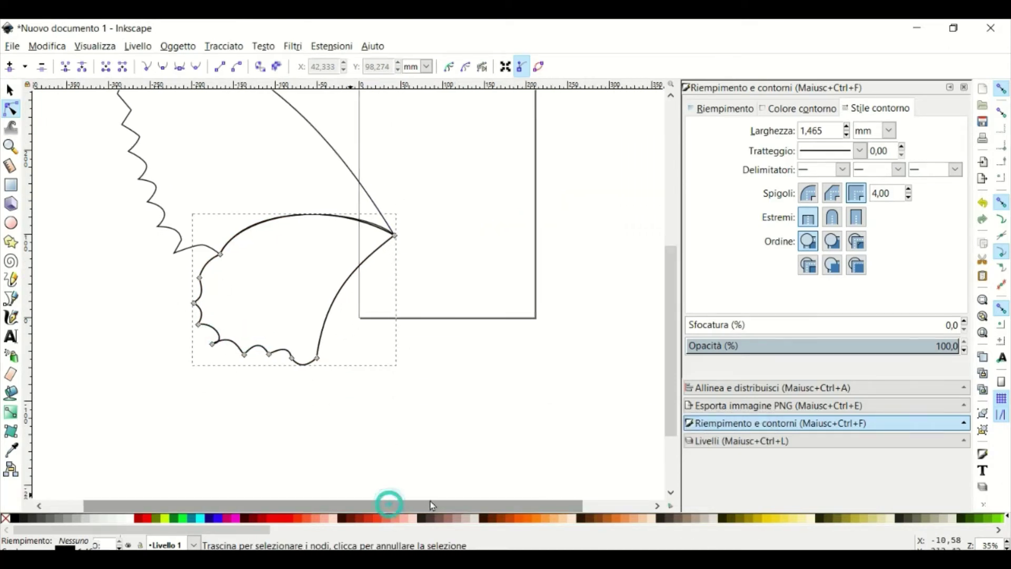
scroll(300, 183, "up", 2)
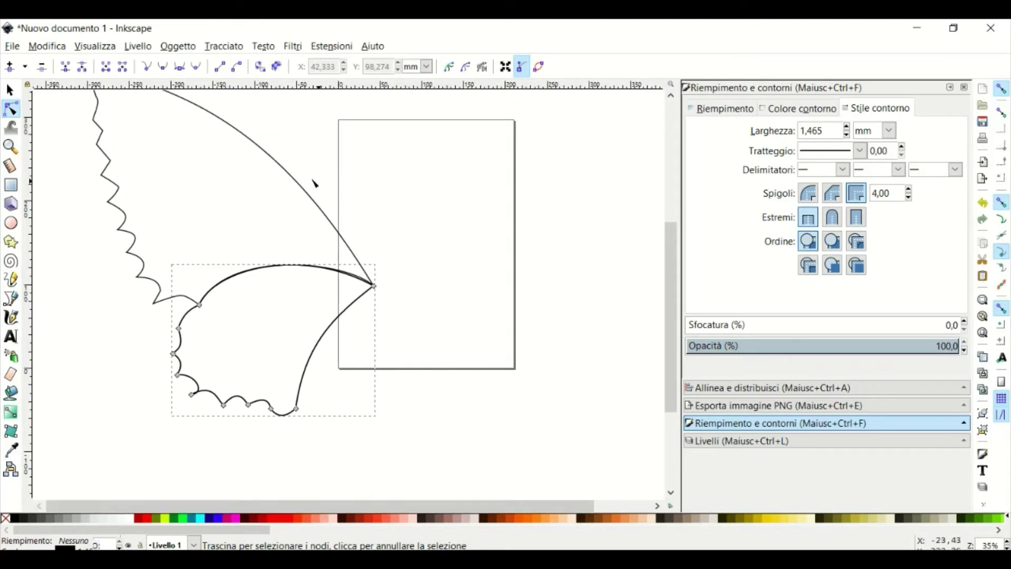
scroll(331, 390, "down", 1, "ctrl")
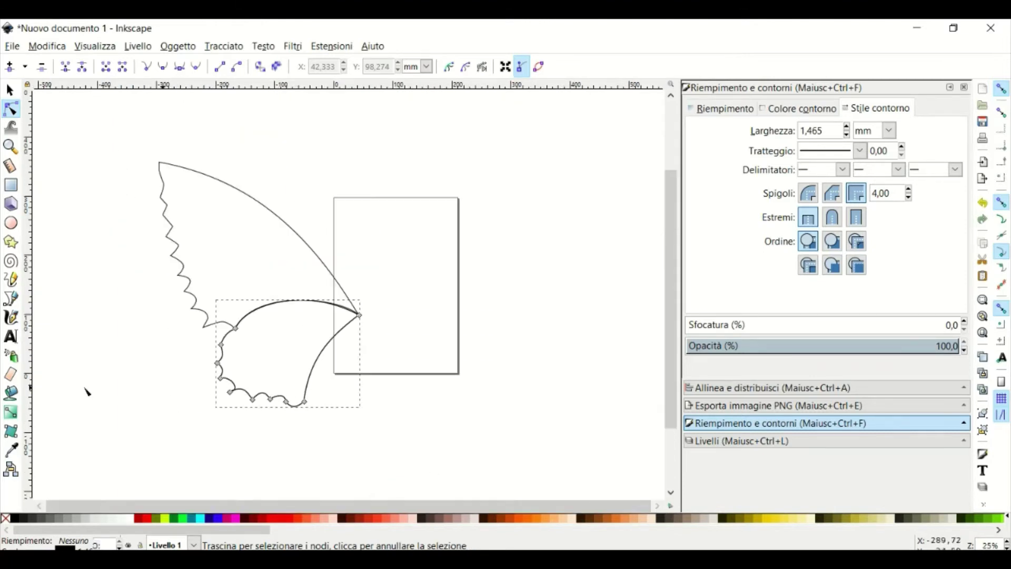
- Draw a small closed four-point tail shape below the lower wing with a 1,565 mm stroke
left_click(12, 299)
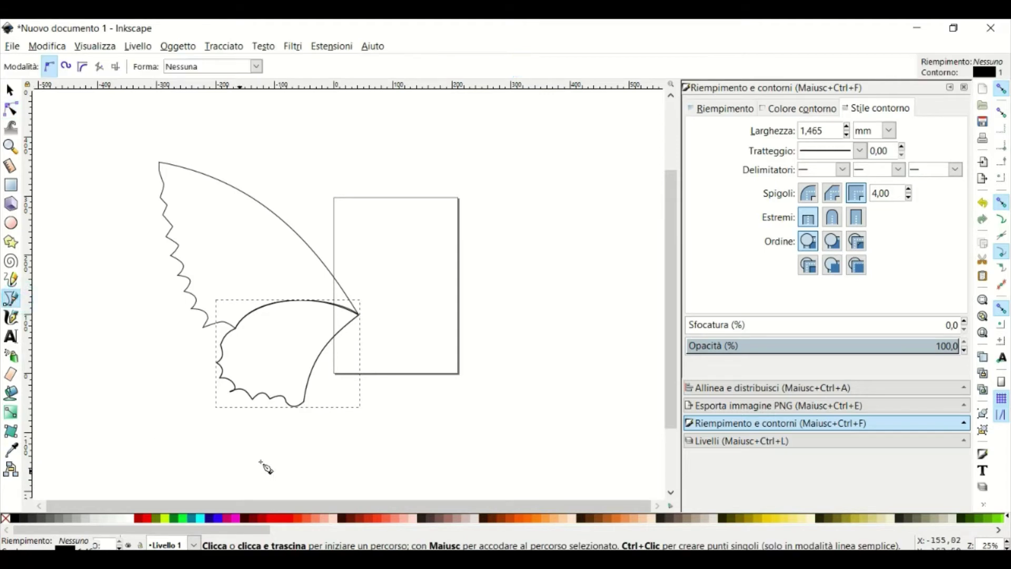
left_click(271, 398)
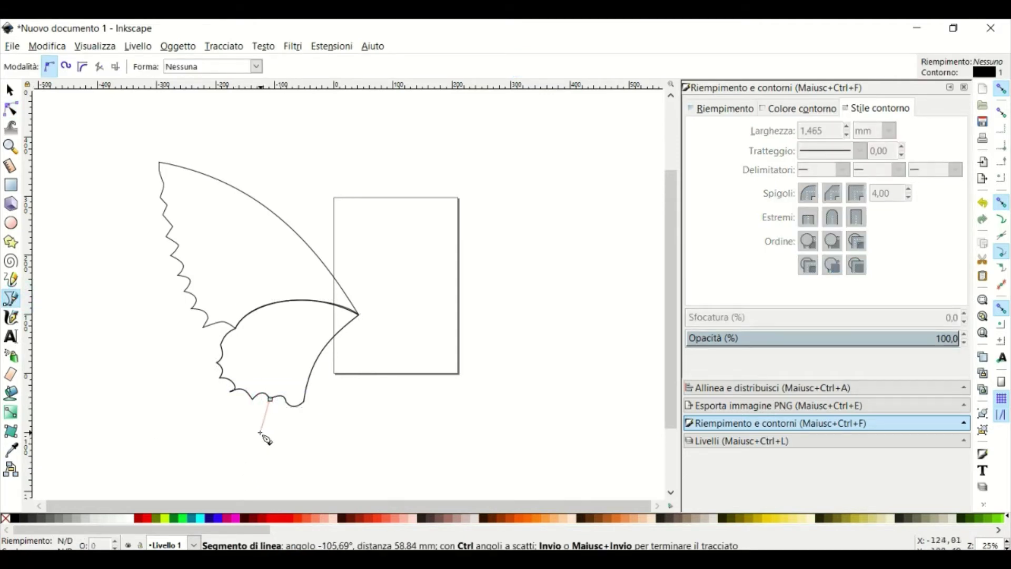
left_click(259, 432)
left_click(247, 450)
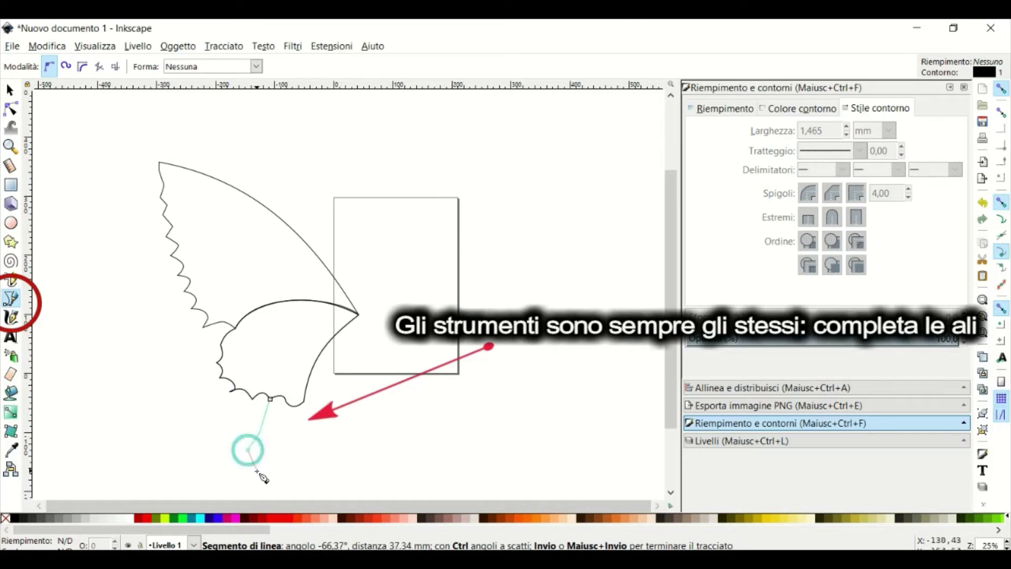
left_click(274, 454)
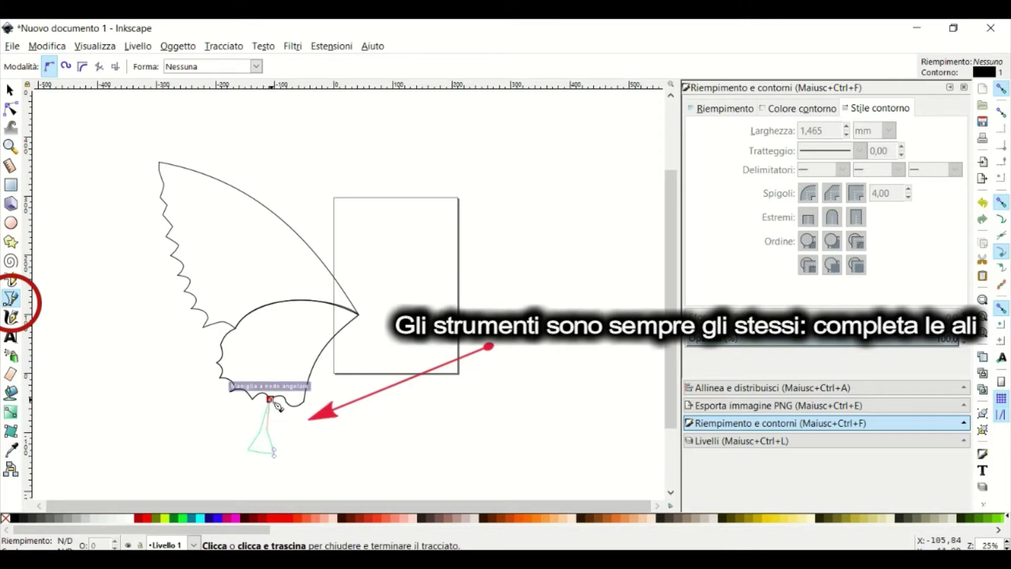
left_click(270, 399)
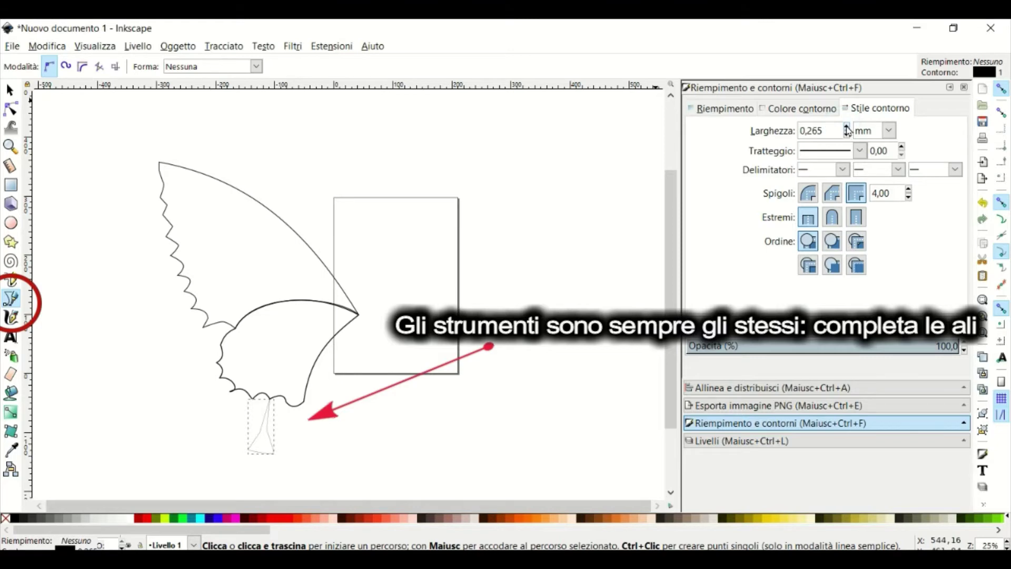
left_click(846, 128)
- Round the tail's bottom, move it up, and join its top node to the wing's edge
left_click(11, 109)
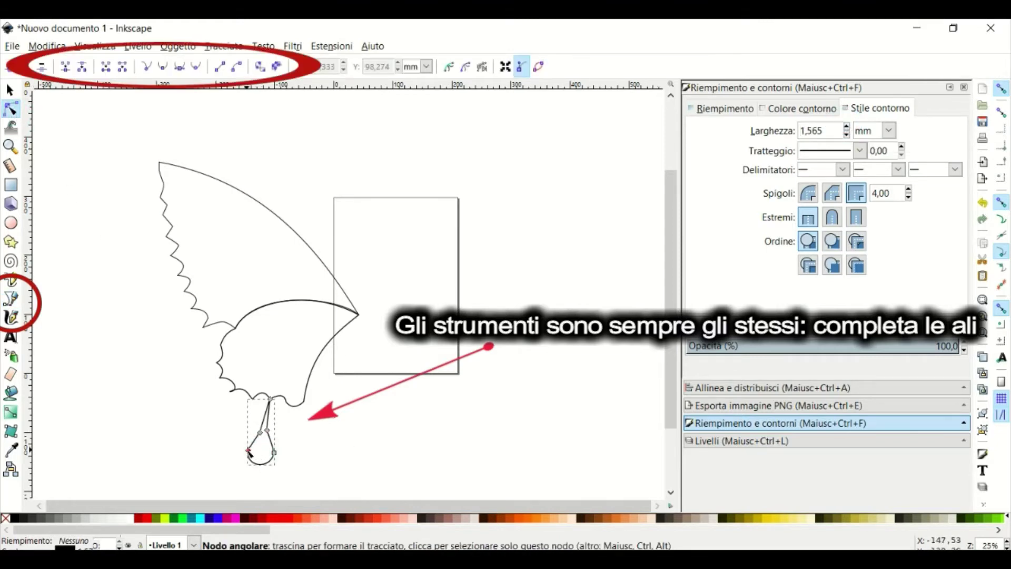
left_click_drag(248, 450, 254, 451)
scroll(271, 436, "up", 2)
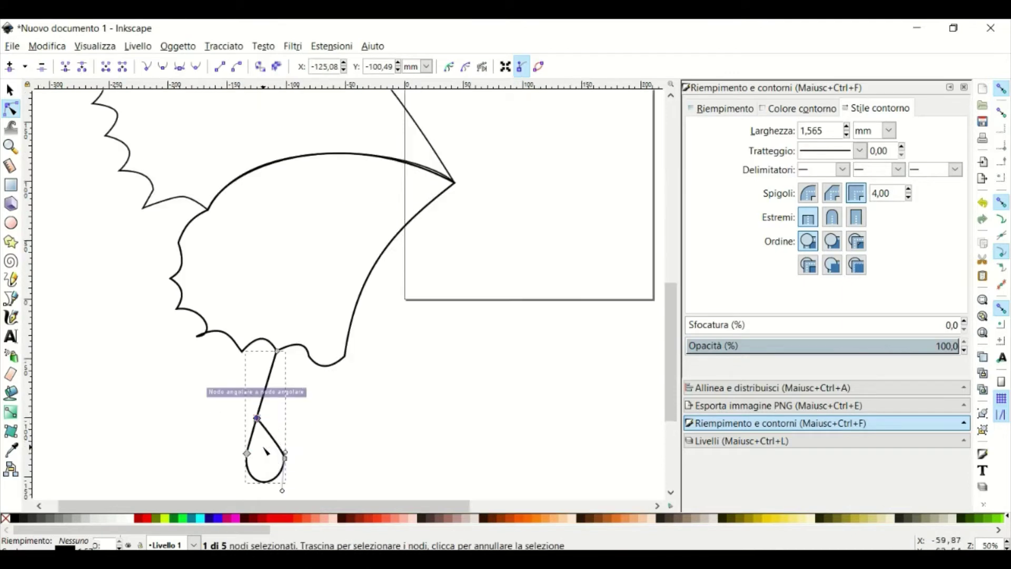
scroll(271, 448, "up", 1)
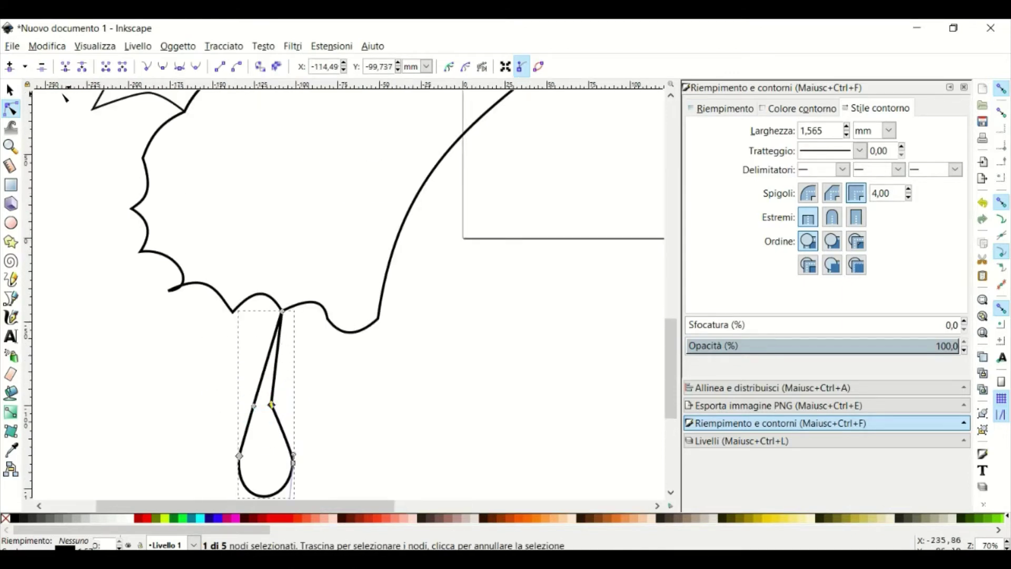
key("s")
left_click_drag(283, 431, 292, 403)
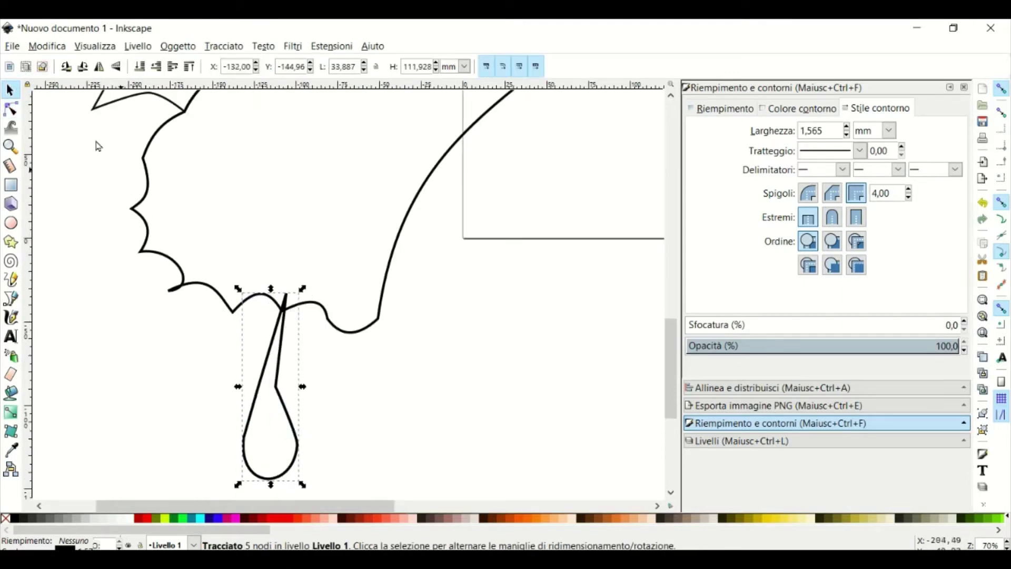
key("n")
left_click_drag(284, 296, 282, 311)
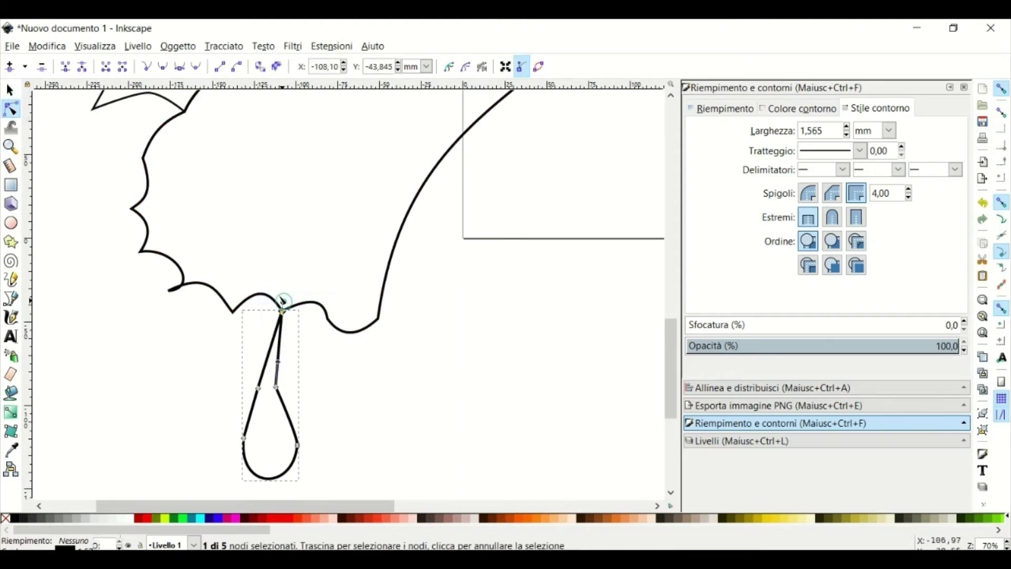
left_click_drag(282, 311, 304, 297)
- Reshape the teardrop's lower node, shift it left under the wing, and curve its right side
left_click(298, 445)
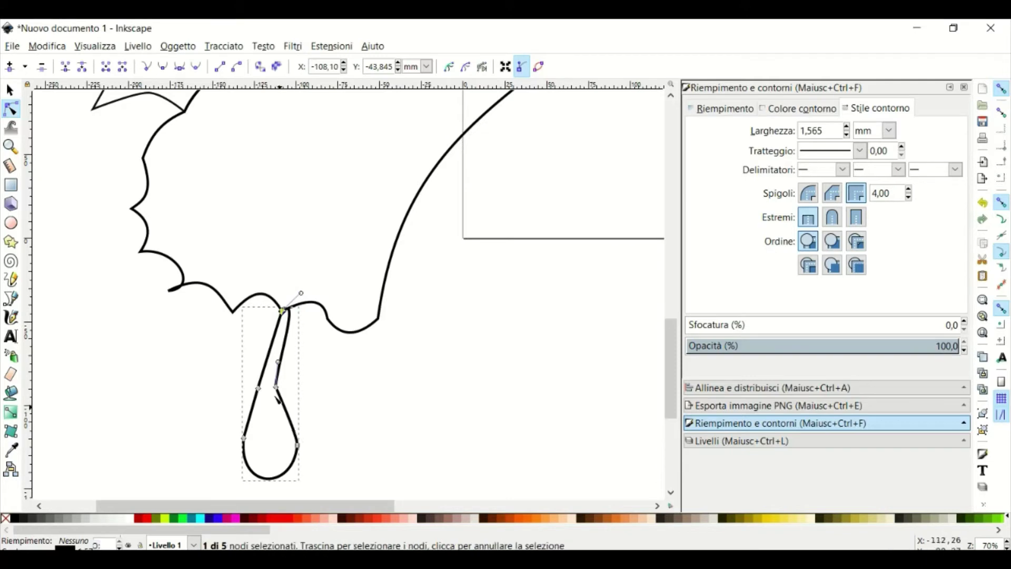
mouse_move(297, 445)
left_mouse_down()
mouse_move(335, 444)
mouse_move(270, 401)
left_mouse_up()
scroll(335, 444, "down", 5)
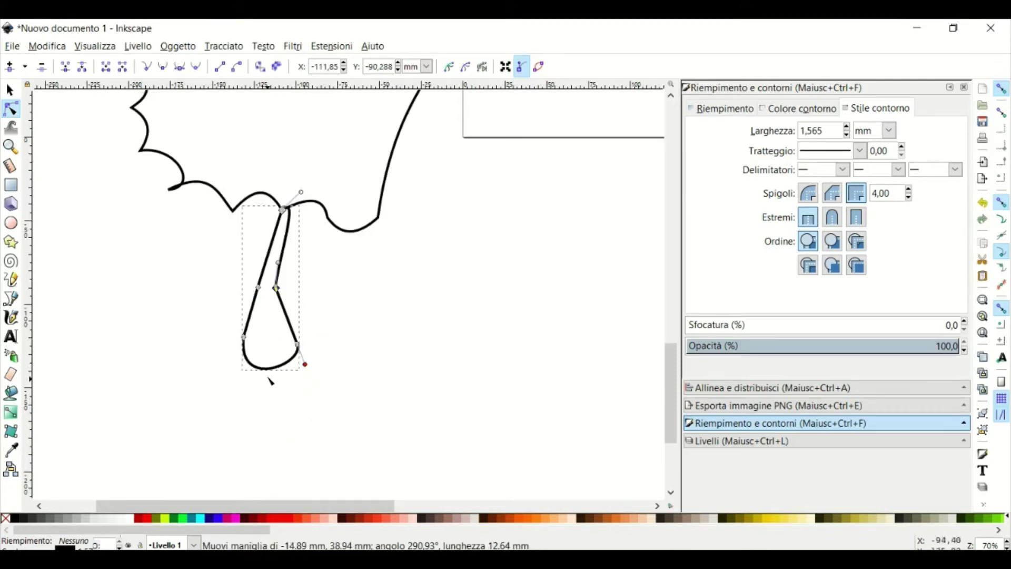
key("s")
left_click_drag(310, 226, 287, 230)
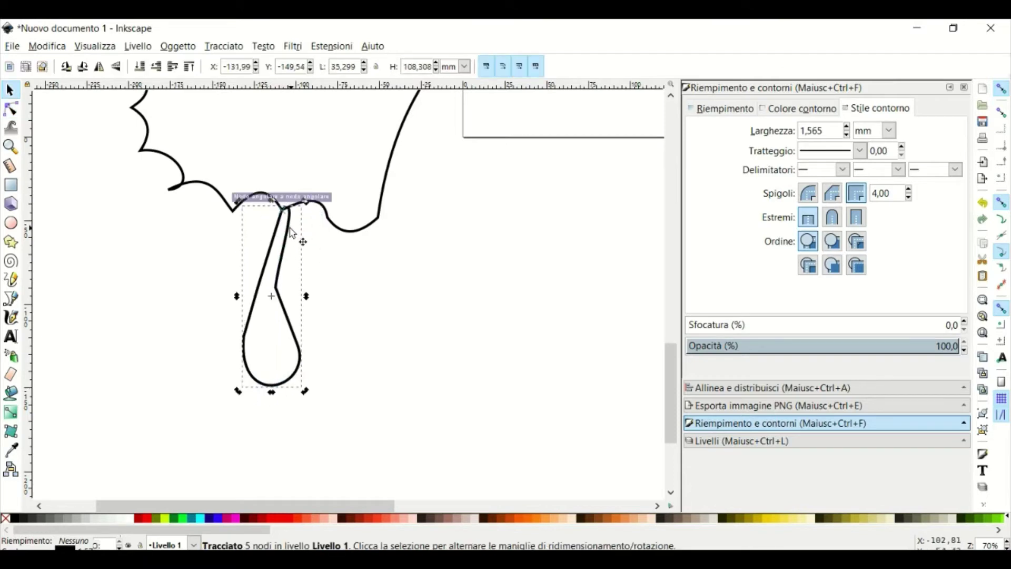
left_click(11, 109)
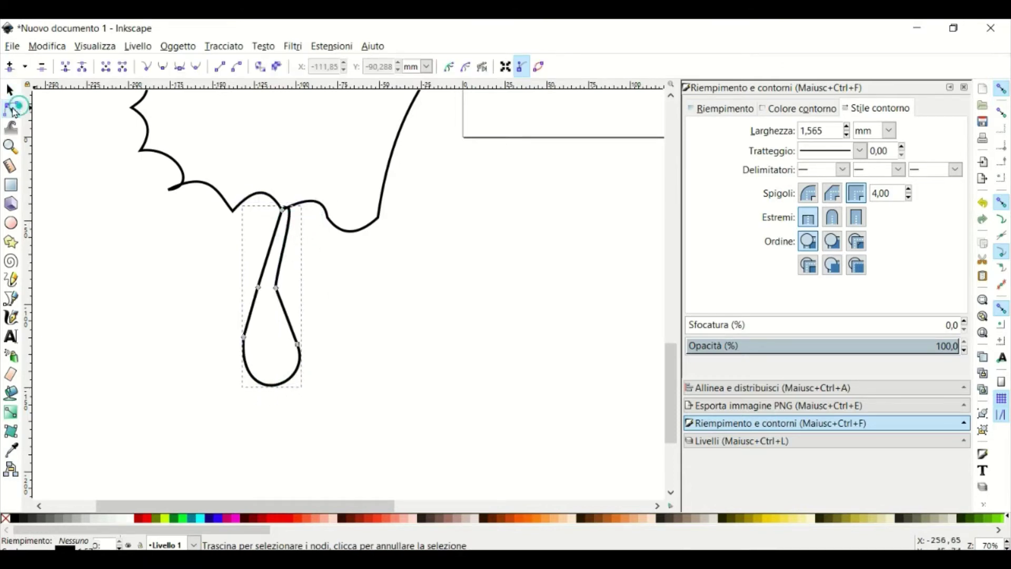
left_click_drag(303, 327, 292, 330)
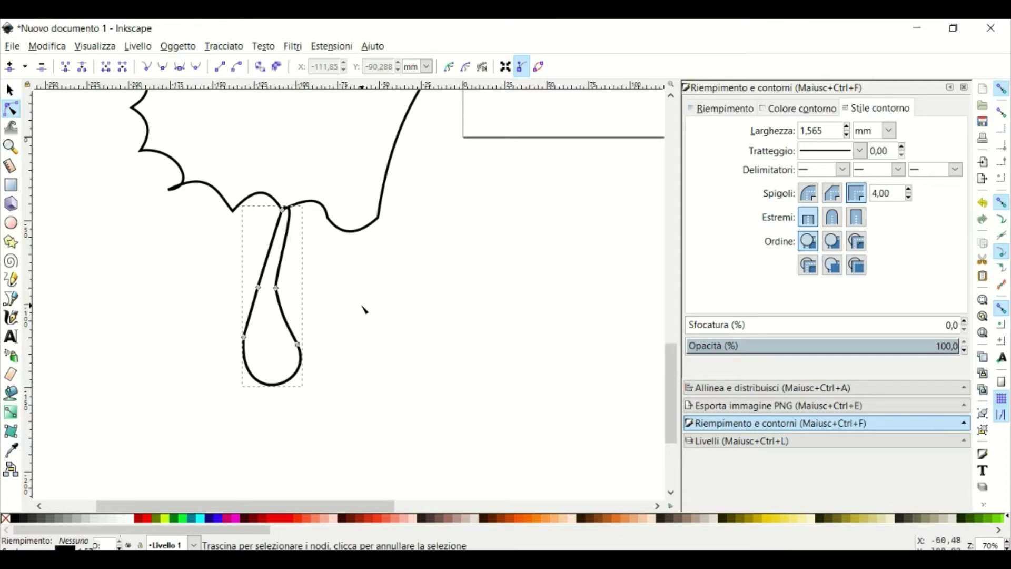
- Fill the upper wing, lower wing and teardrop tail paths solid black
scroll(337, 315, "down", 2, "ctrl")
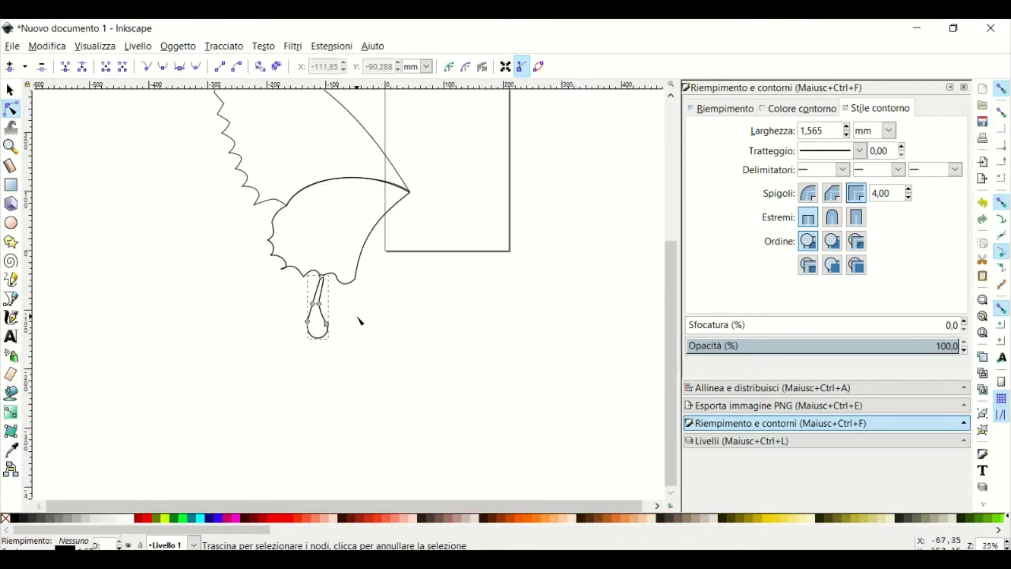
scroll(358, 316, "down", 2, "ctrl")
left_click(300, 139)
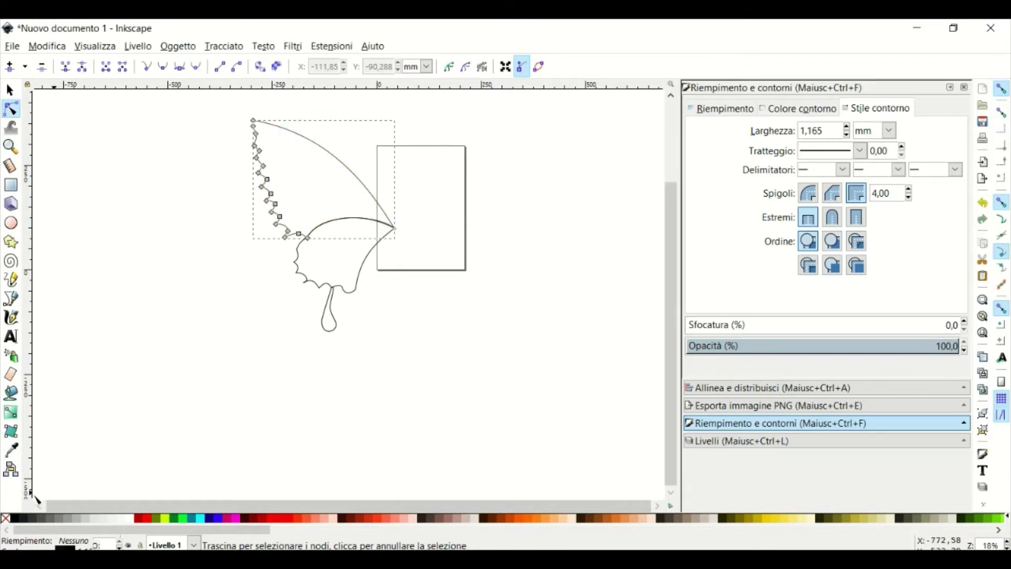
left_click(16, 520)
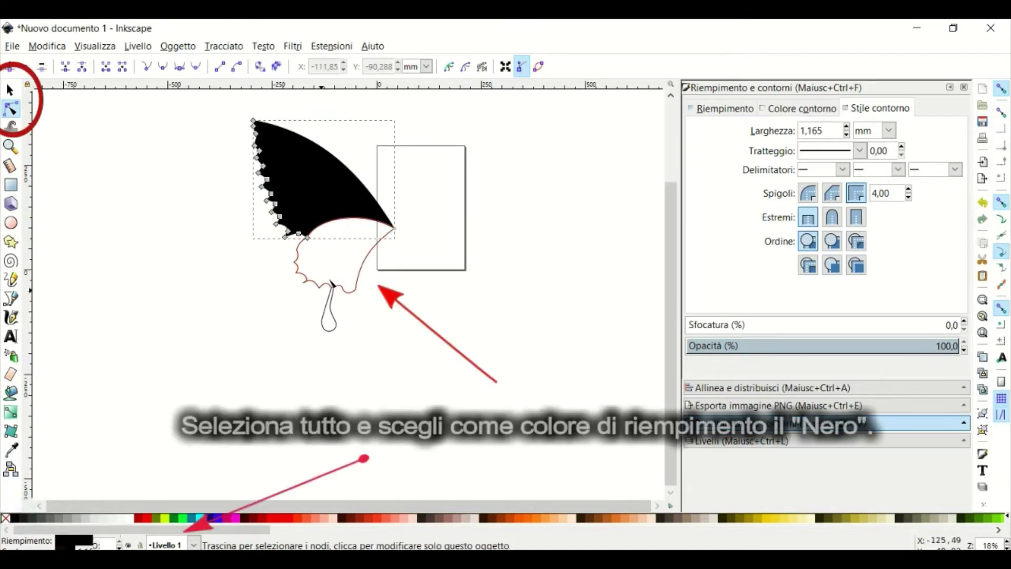
left_click(323, 288)
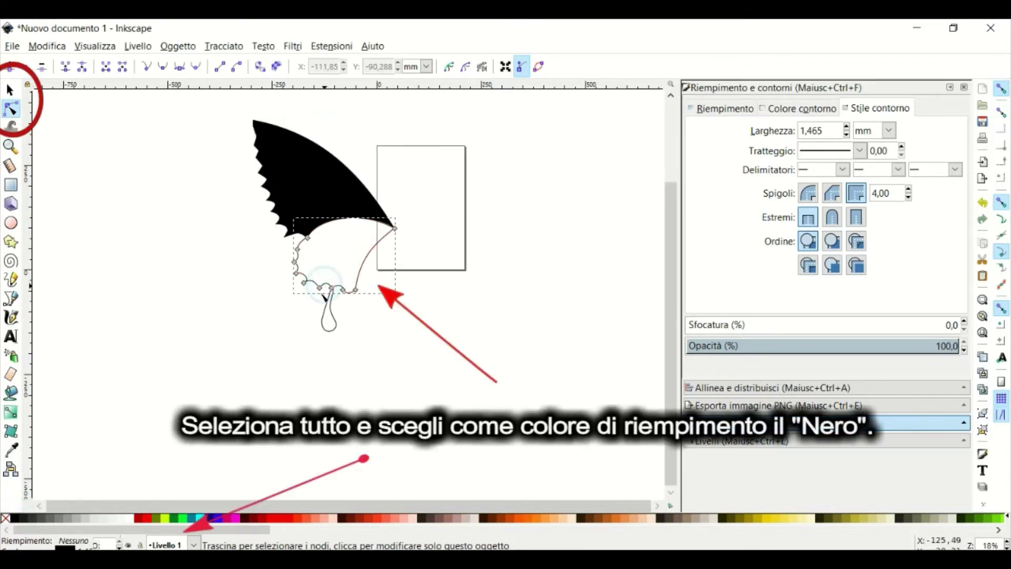
left_click(15, 519)
left_click(331, 325)
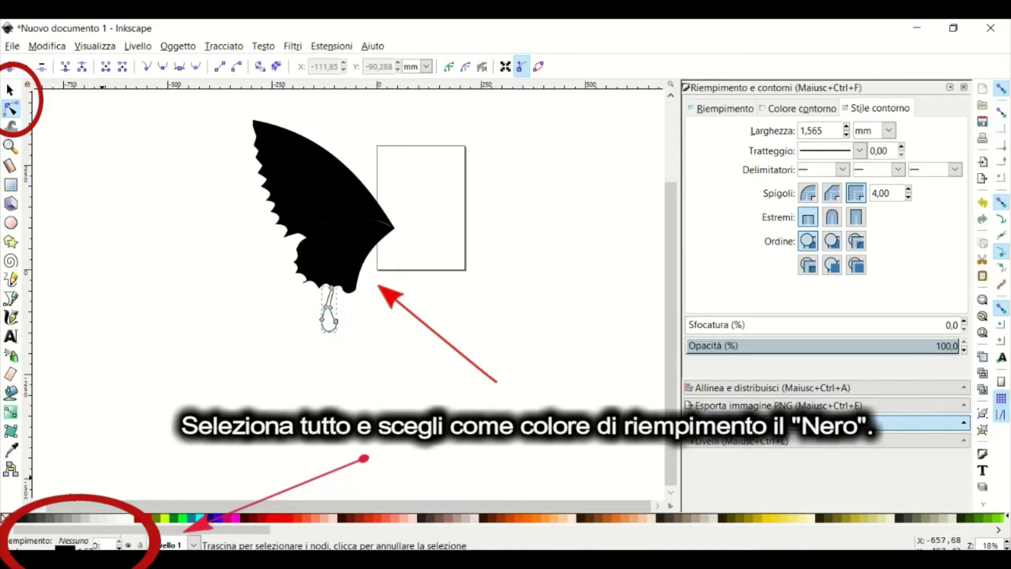
left_click(16, 519)
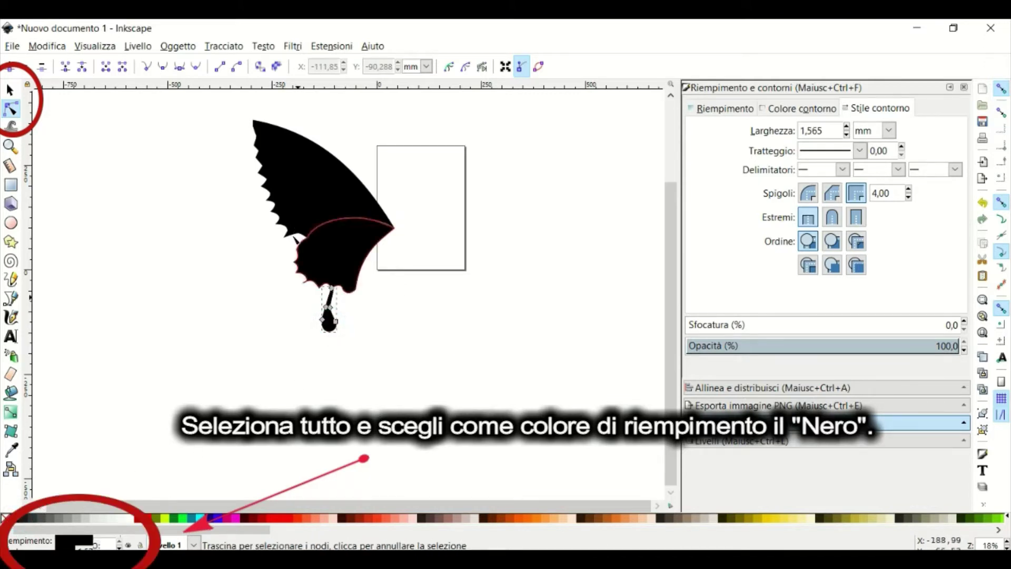
left_click(10, 90)
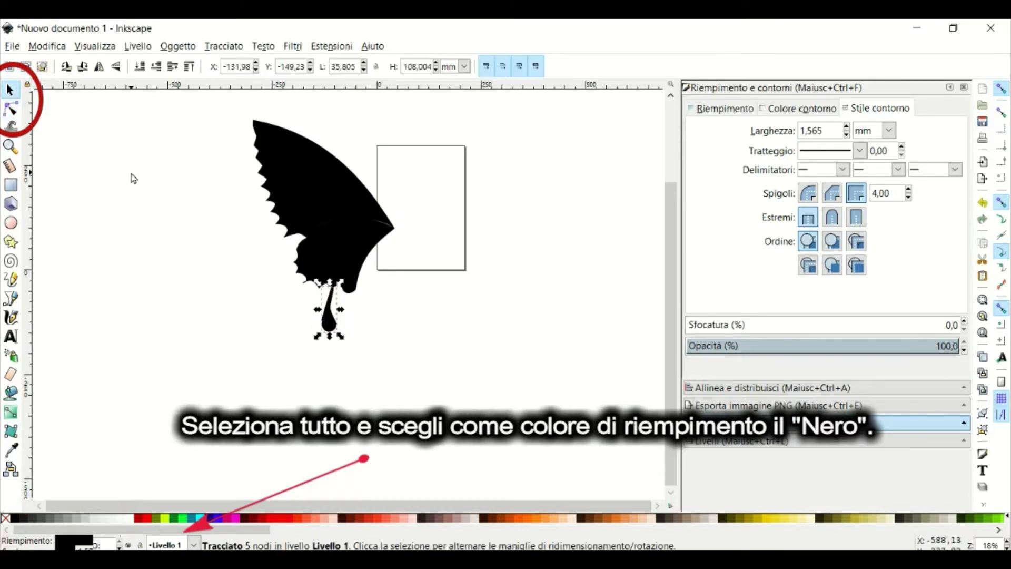
left_click(243, 241)
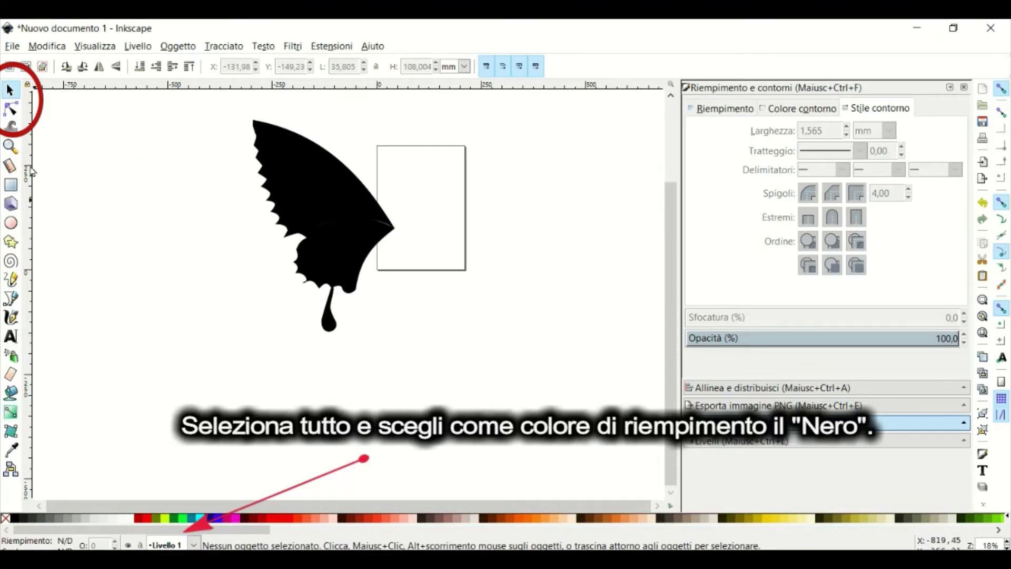
left_click(10, 224)
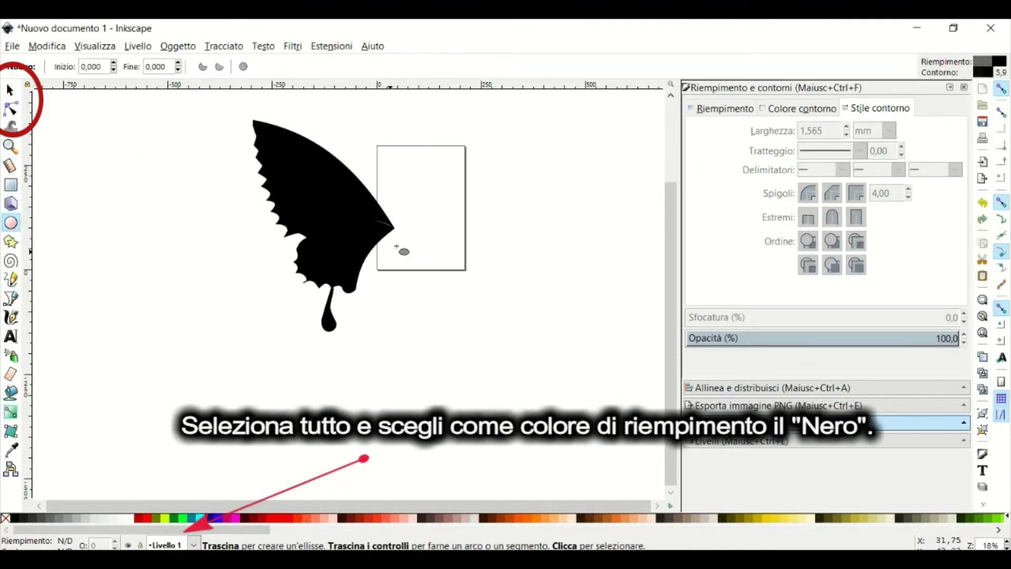
- Draw a wide oval left of the wing, fill it opaque lime green, and tilt it diagonally
left_click_drag(109, 168, 222, 206)
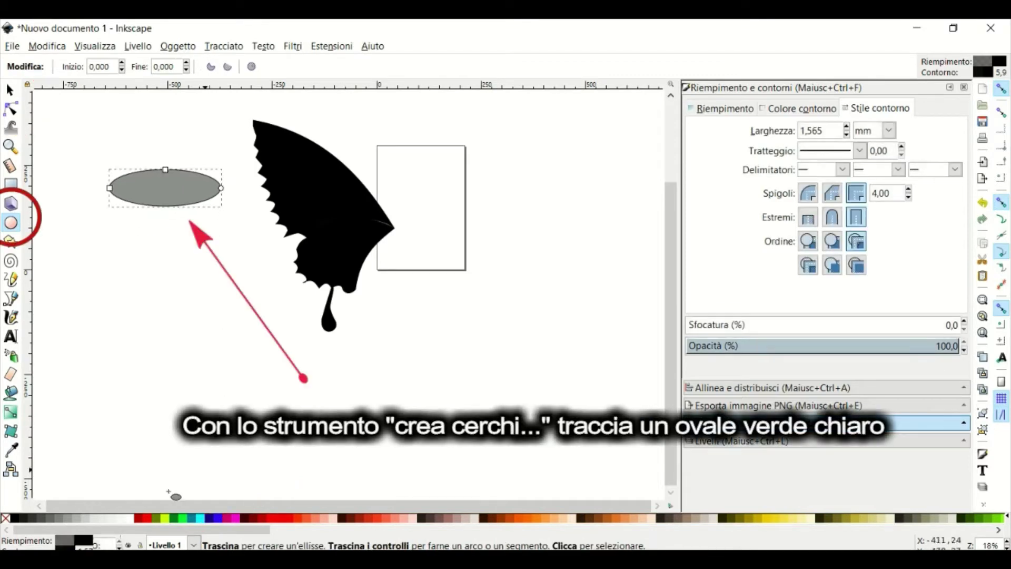
left_click(165, 517)
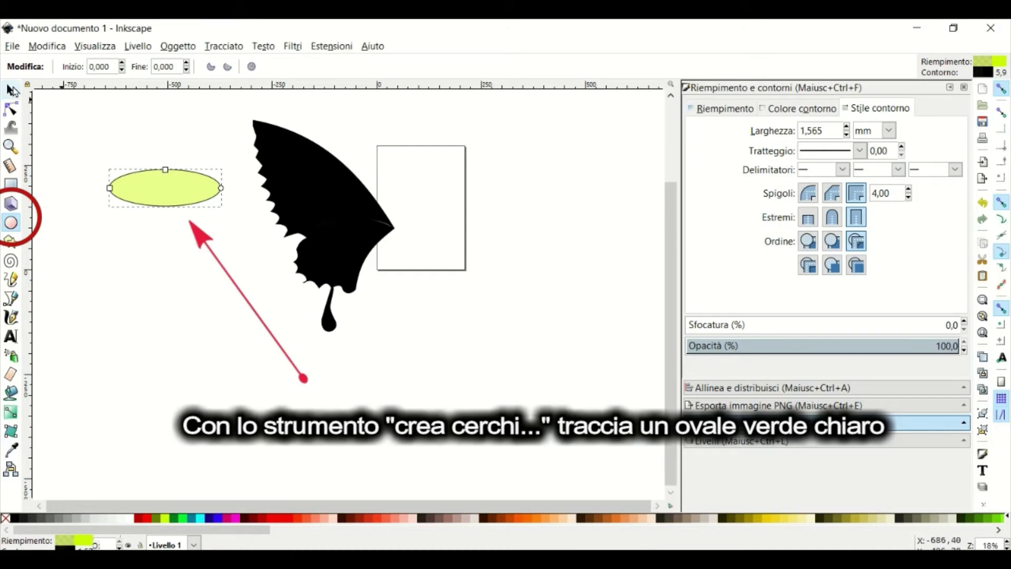
left_click(84, 540)
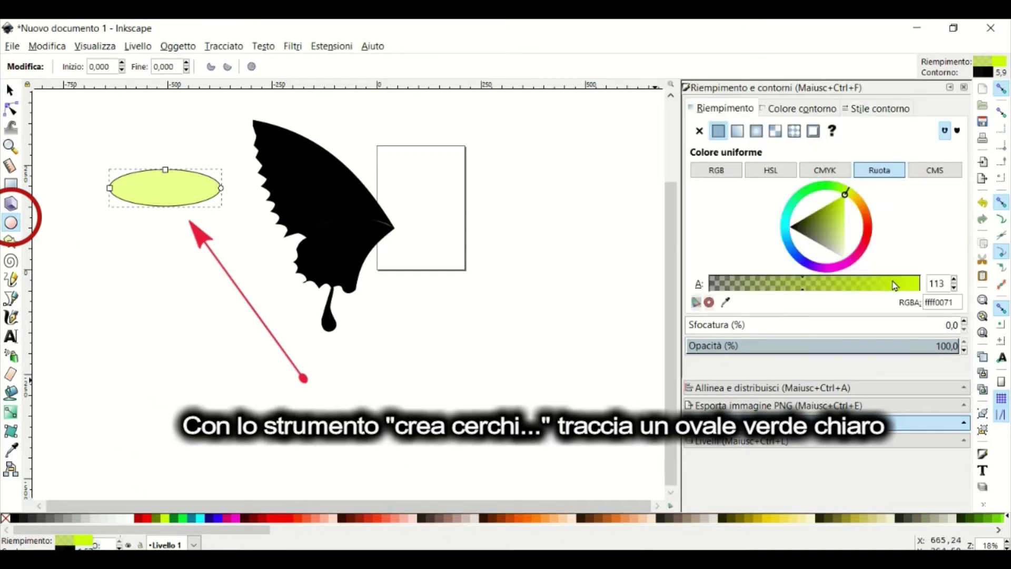
left_click_drag(803, 287, 947, 291)
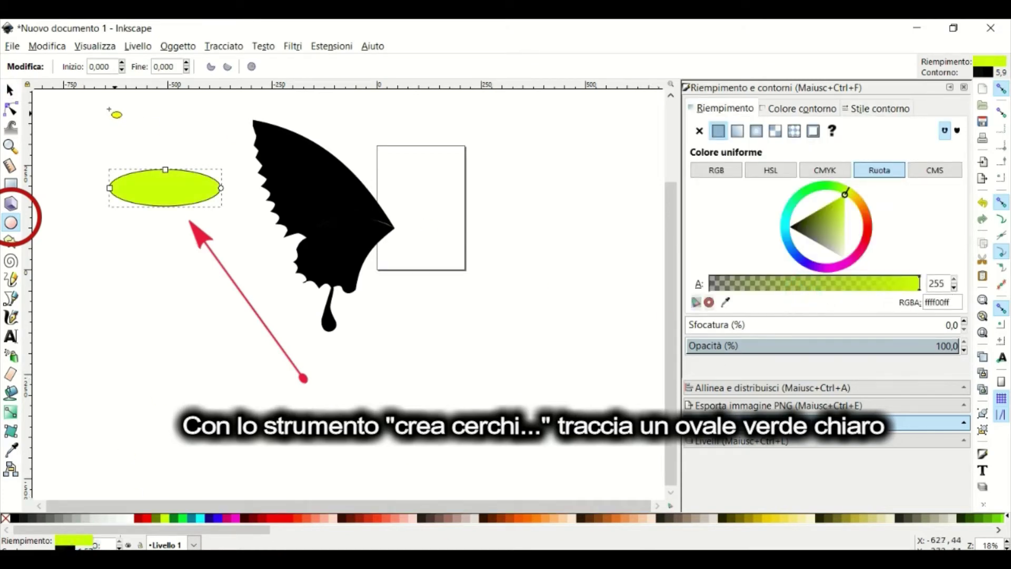
left_click(17, 86)
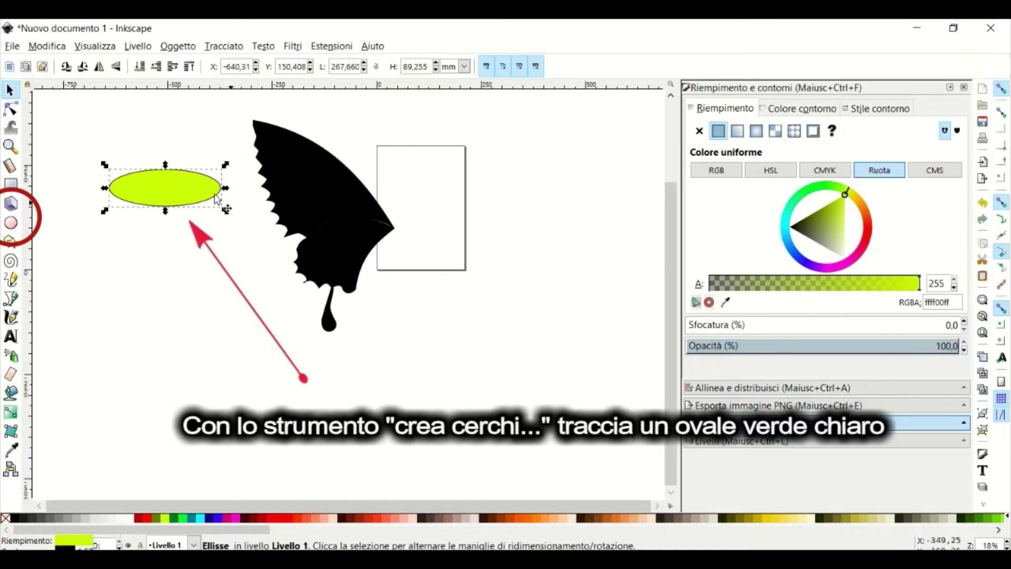
left_click(181, 190)
left_click_drag(225, 165, 232, 191)
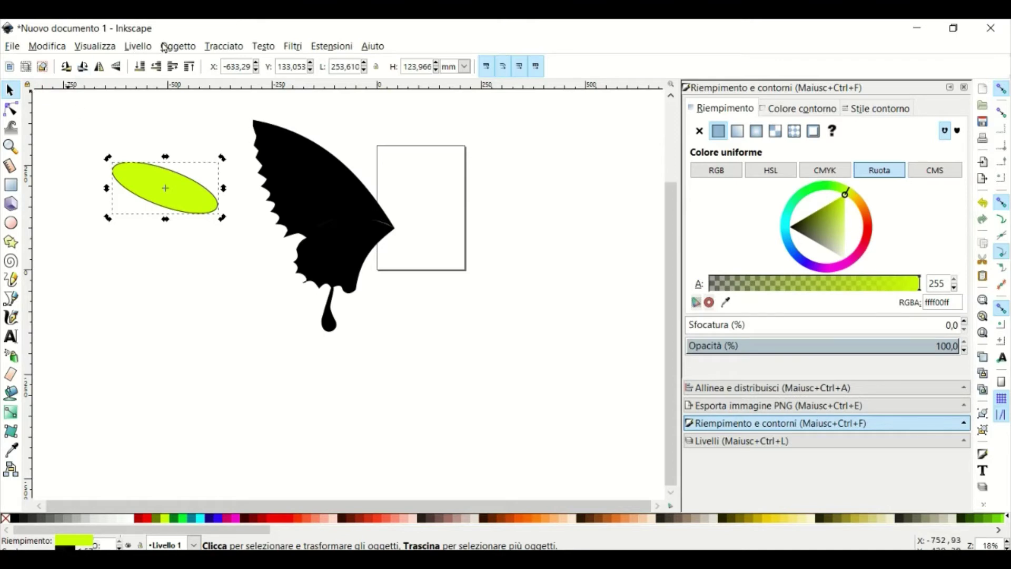
- Convert the oval to a path and bend its nodes into a curved stripe
left_click(224, 46)
left_click(241, 64)
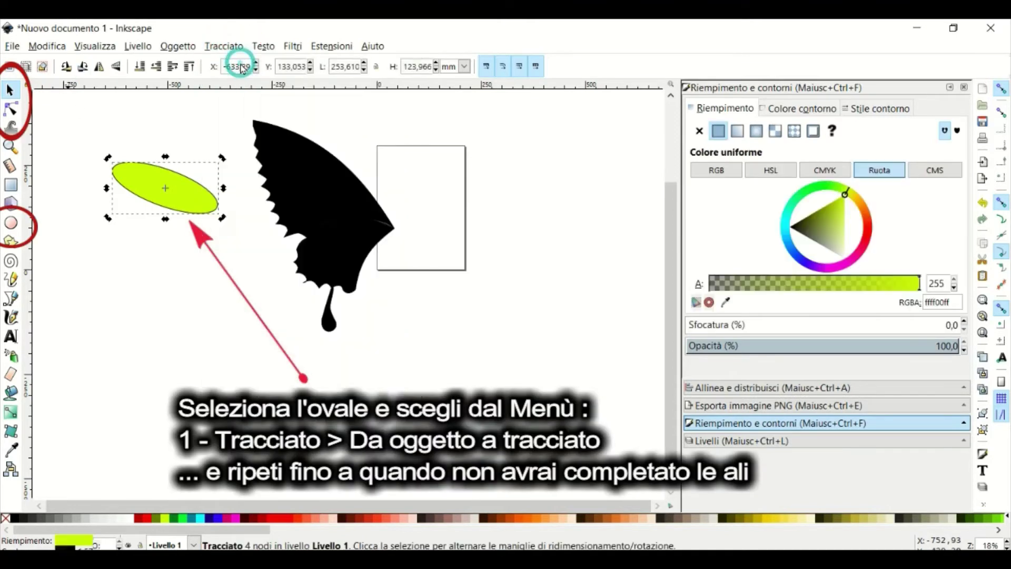
left_click(12, 110)
left_click_drag(164, 213, 167, 199)
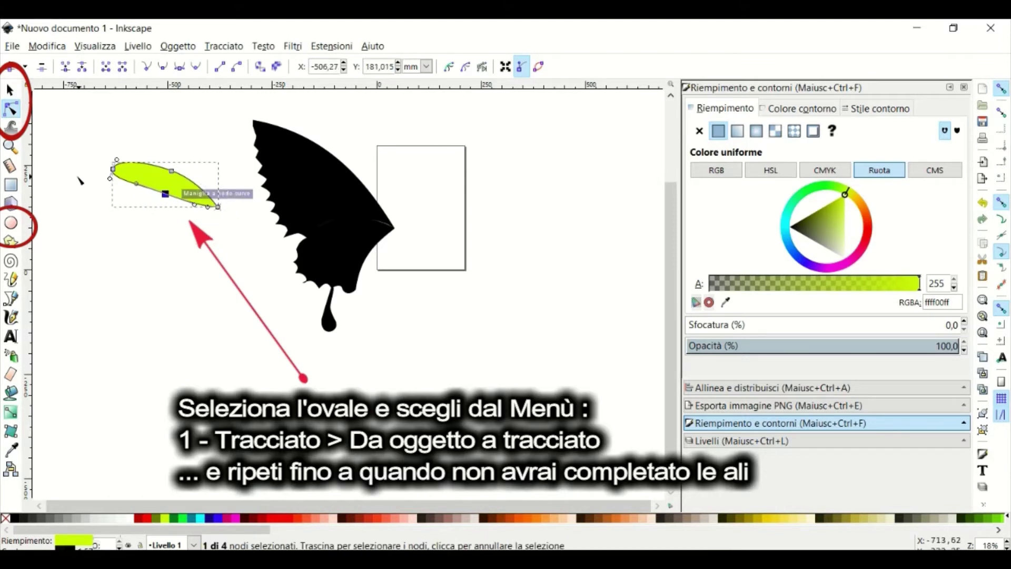
left_click_drag(110, 178, 110, 205)
- Move the stripe onto the black upper wing, rotate it along the edge, and stretch its tip
key("s")
mouse_move(158, 181)
left_mouse_down()
mouse_move(319, 184)
mouse_move(375, 205)
left_mouse_up()
left_click(337, 194)
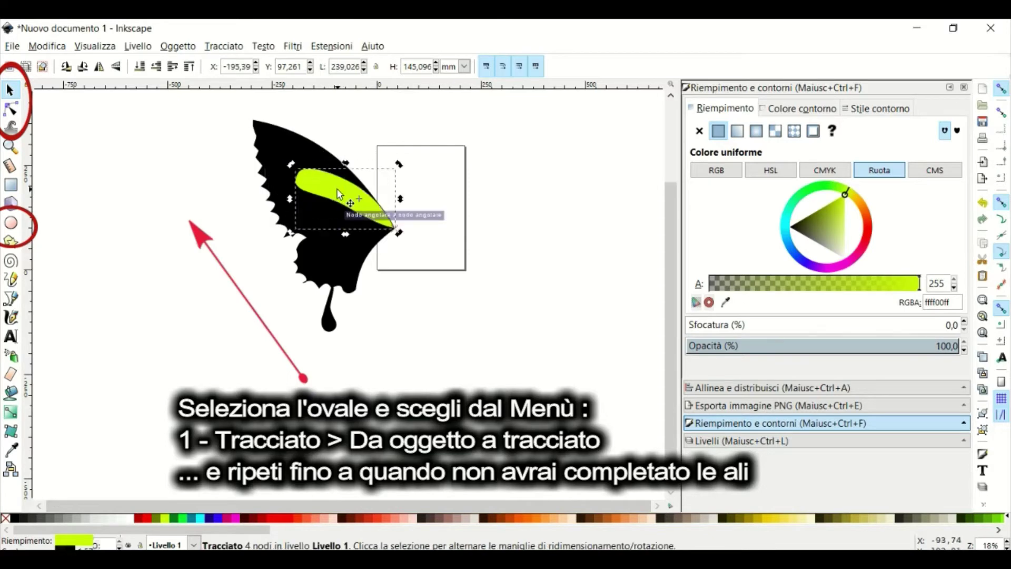
left_click_drag(398, 164, 403, 179)
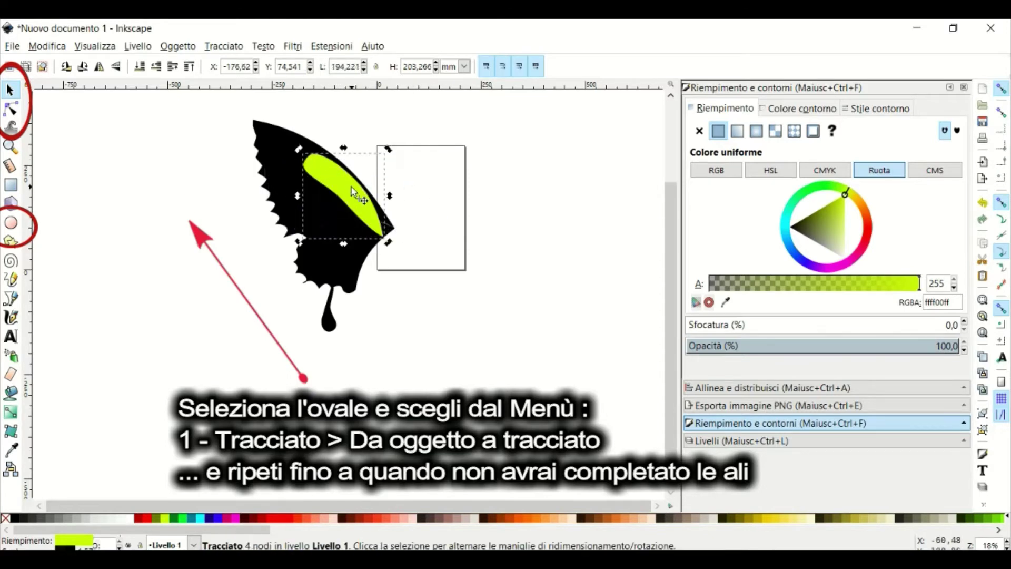
key("n")
left_click_drag(377, 228, 392, 230)
key("s")
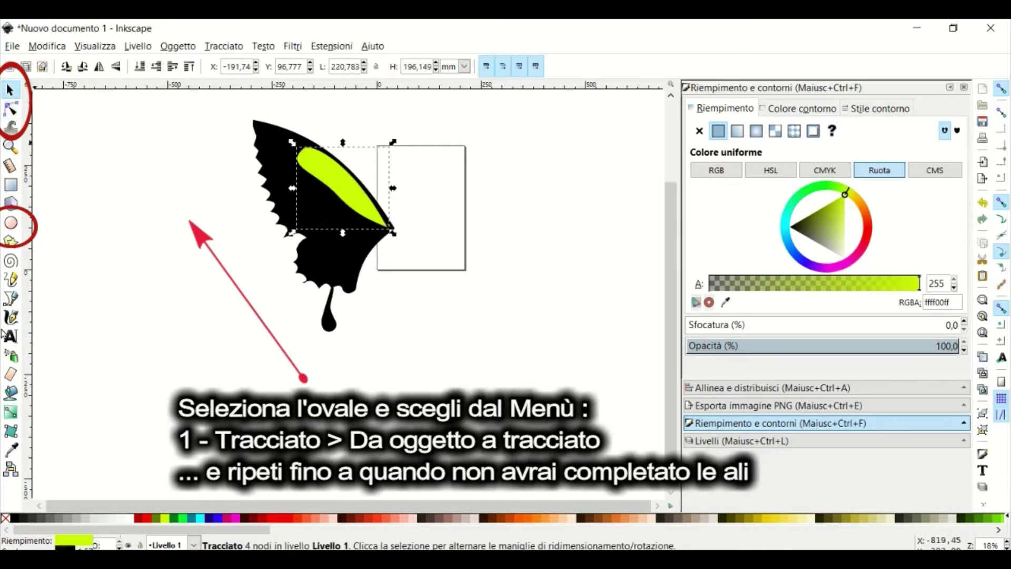
- Duplicate the green stripe and squash the copy flatter below the original
left_click(10, 298)
left_click(10, 89)
right_click(308, 161)
key("Escape")
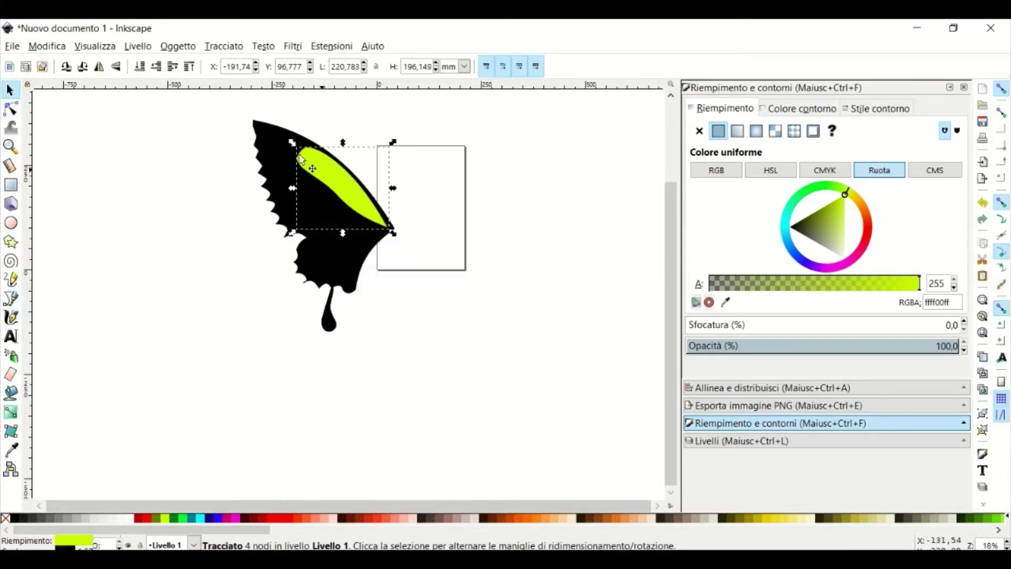
key("ctrl+d")
left_click_drag(292, 142, 305, 209)
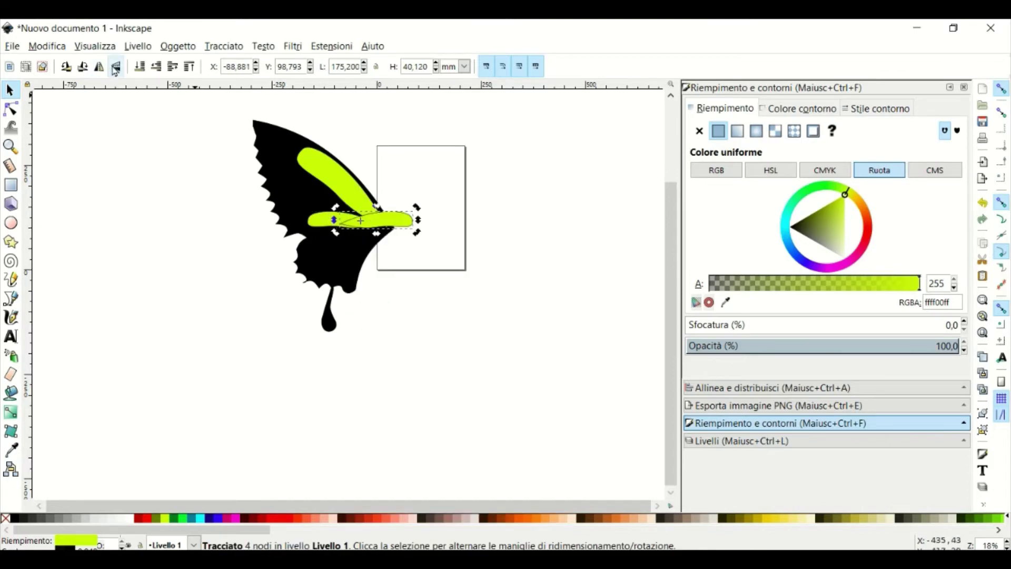
- Position the flattened stripe copy inside the wing toward the wing tip
left_click(83, 66)
key("ctrl+z")
left_click_drag(328, 224, 337, 204)
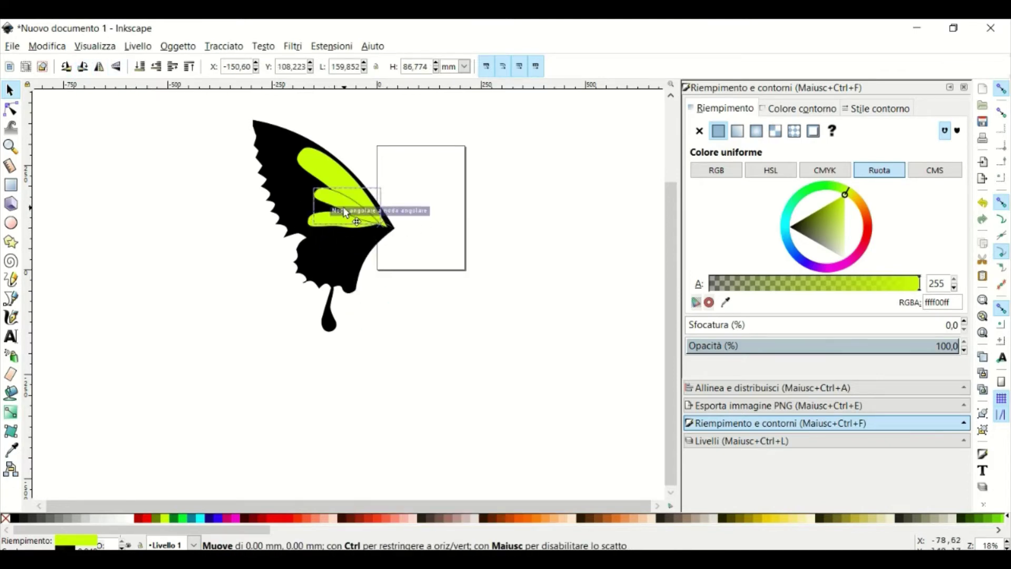
scroll(337, 205, "up", 1)
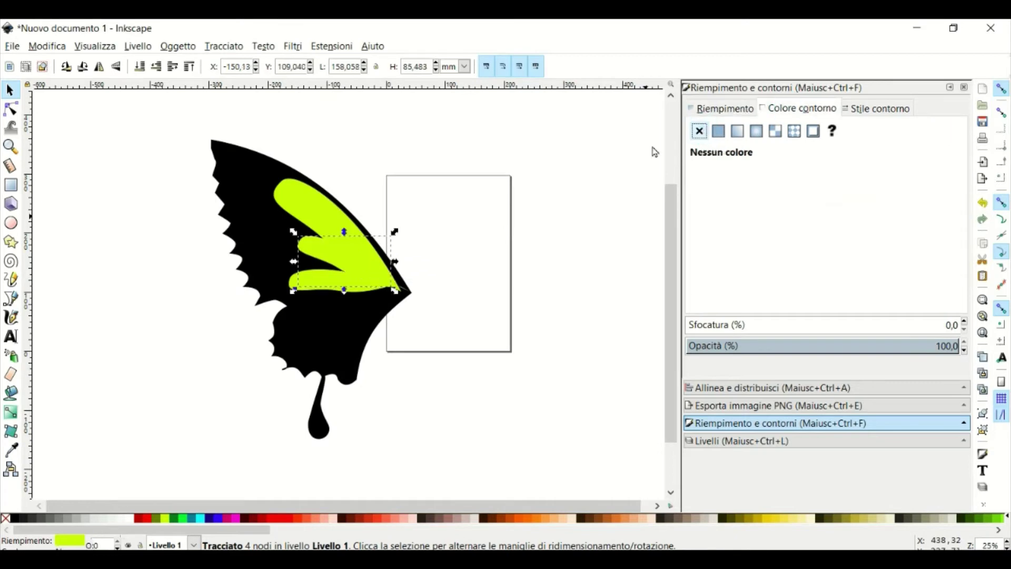
scroll(330, 262, "up", 3)
mouse_move(334, 287)
left_mouse_down()
mouse_move(397, 257)
mouse_move(346, 305)
left_mouse_up()
left_click_drag(413, 307, 462, 304)
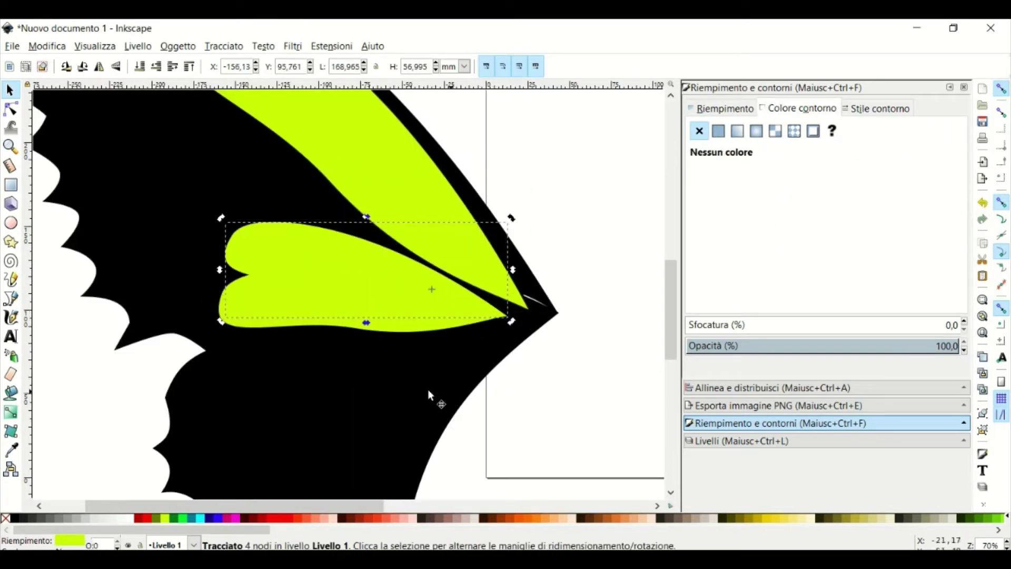
scroll(489, 234, "down", 2)
- Shrink the leaf copy, remove its outline, and rotate it around its pointed tip
left_click(440, 262)
mouse_move(421, 107)
left_mouse_down()
mouse_move(422, 363)
mouse_move(465, 301)
left_mouse_up()
left_click(699, 130)
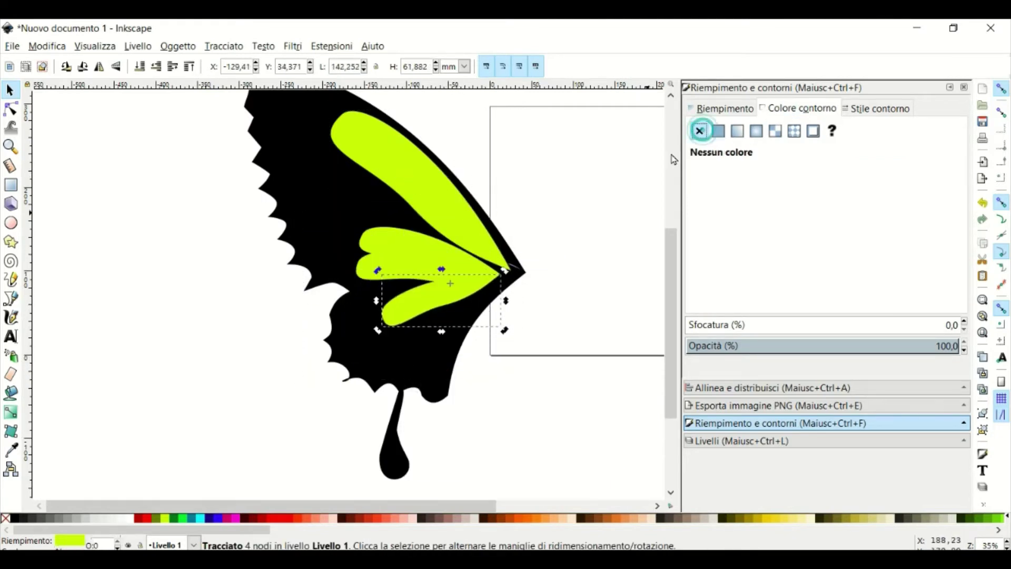
scroll(463, 310, "up", 2, "ctrl")
left_click(421, 277)
mouse_move(302, 304)
left_mouse_down()
mouse_move(472, 268)
mouse_move(422, 289)
left_mouse_up()
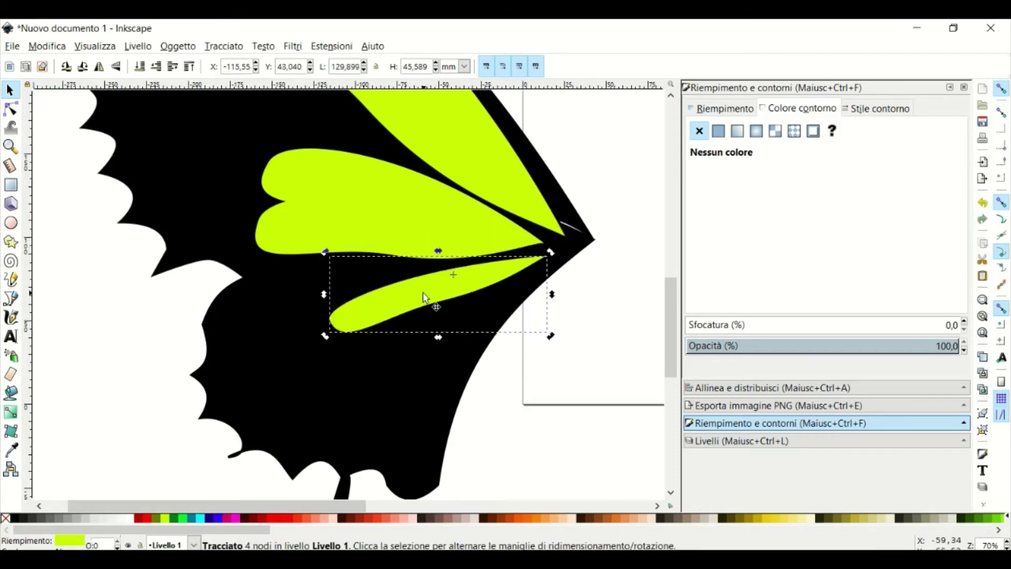
- Add two more leaf copies, rotating one about 17 degrees and placing it lower in the wing
right_click(422, 292)
left_click(452, 353)
mouse_move(397, 354)
left_mouse_down()
mouse_move(463, 334)
mouse_move(451, 334)
left_mouse_up()
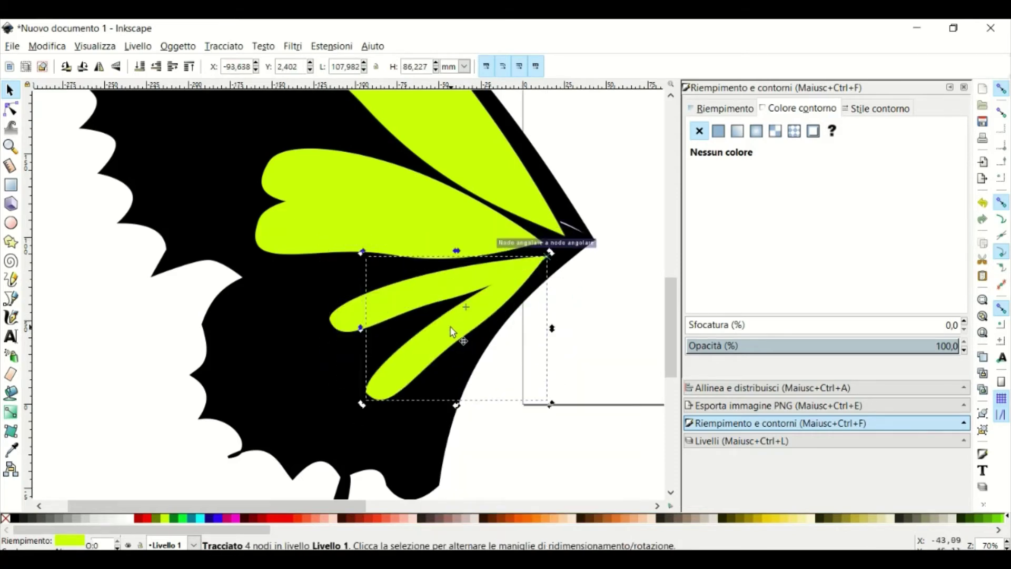
right_click(417, 341)
left_click(459, 131)
left_click(451, 401)
left_click_drag(542, 311, 549, 318)
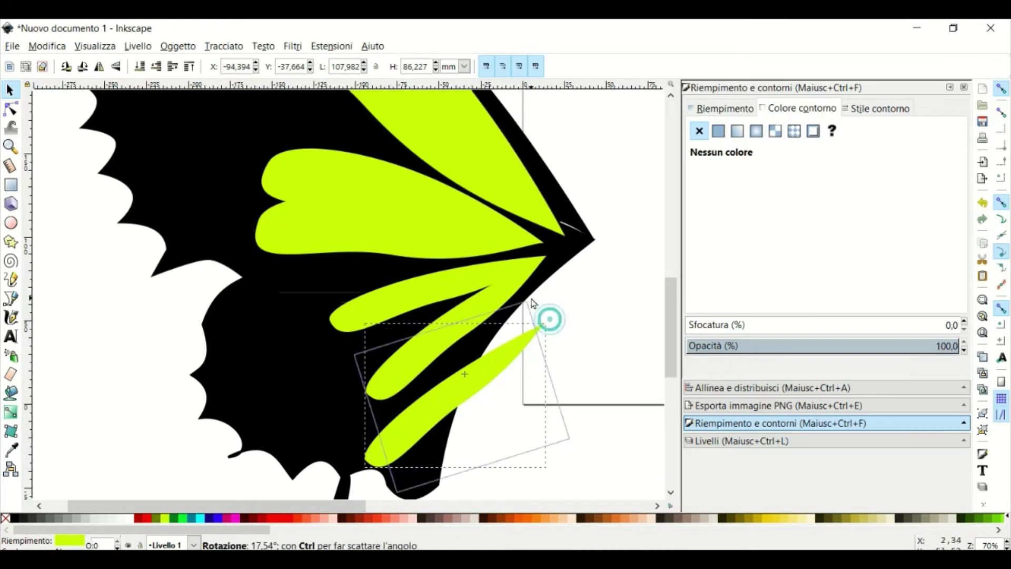
mouse_move(384, 375)
left_mouse_down()
mouse_move(365, 387)
mouse_move(311, 324)
left_mouse_up()
- Reshape the lower and upper lime leaf nodes, widening them and narrowing the black gaps
key("n")
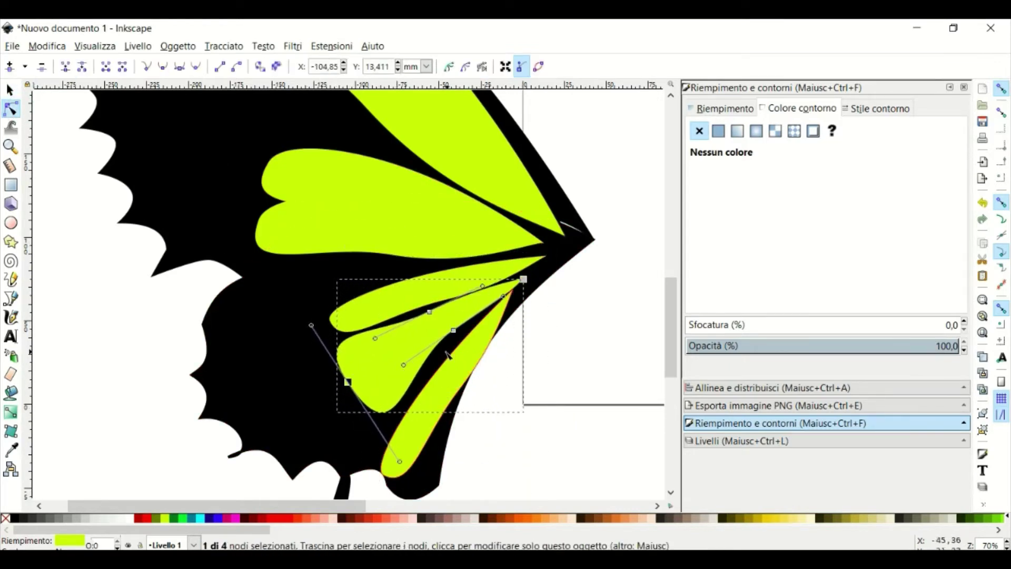
left_click(537, 239)
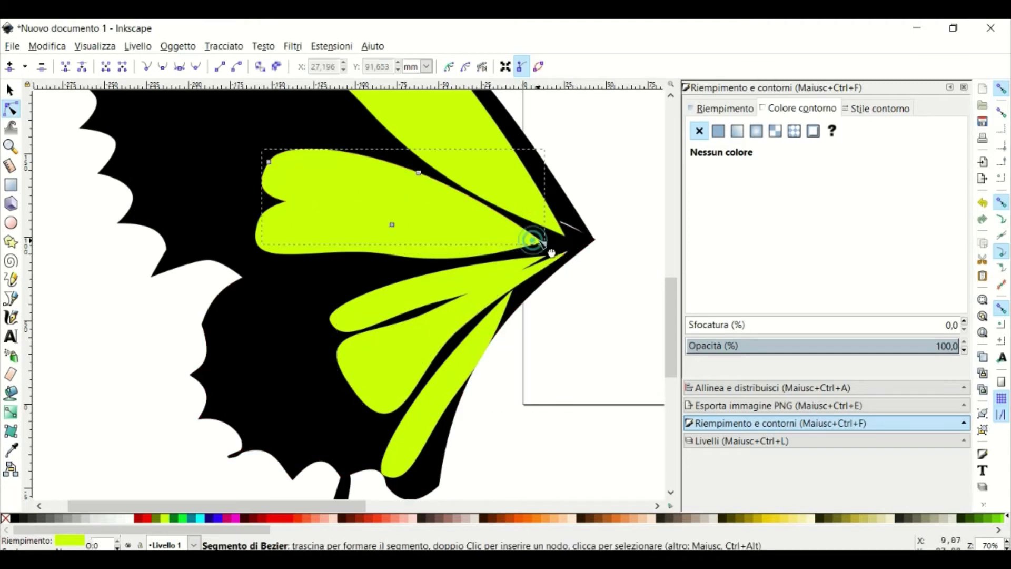
scroll(564, 247, "up", 1)
scroll(526, 279, "down", 3)
left_click_drag(515, 277, 521, 274)
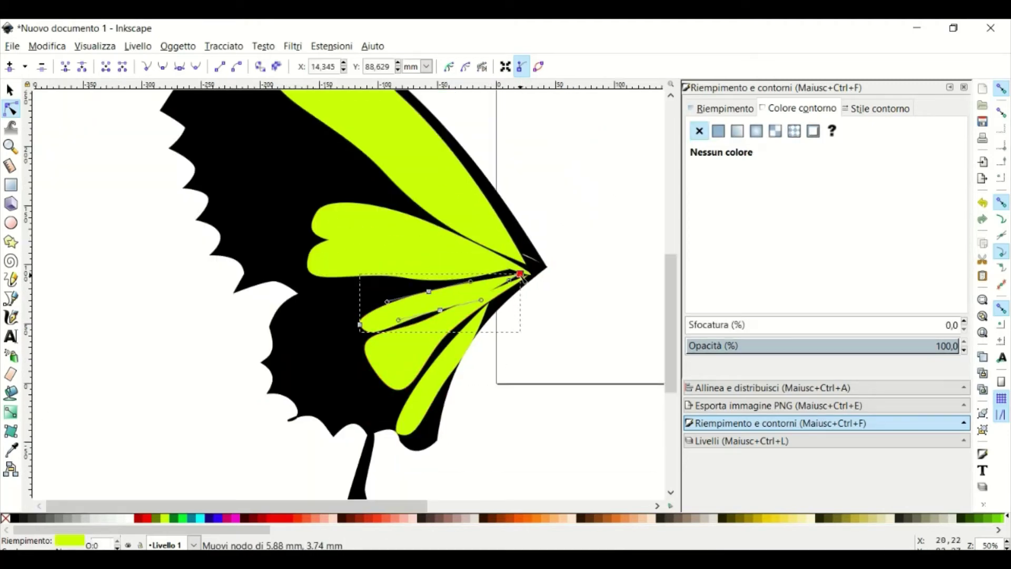
left_click_drag(360, 325, 351, 310)
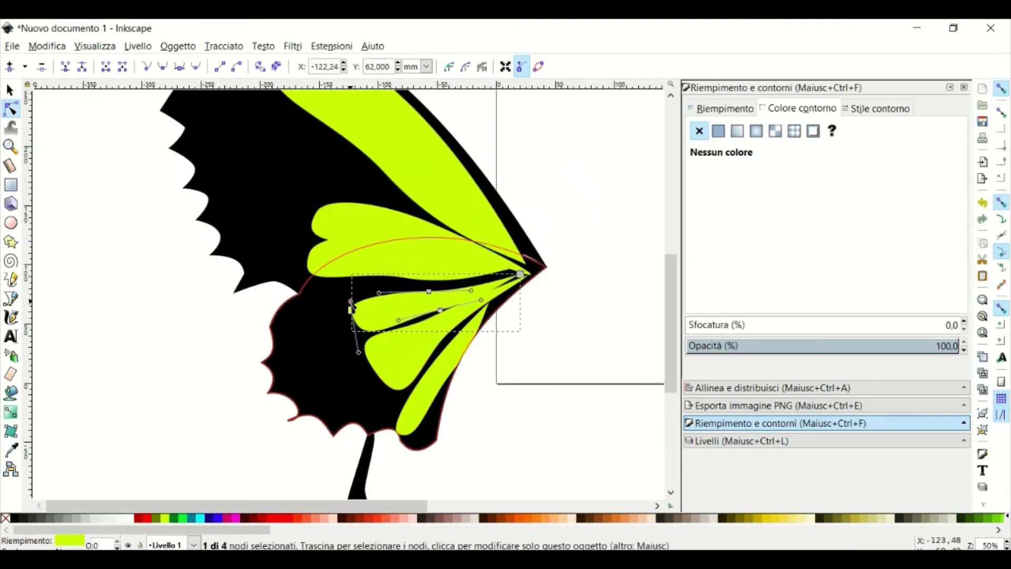
left_click_drag(429, 291, 429, 288)
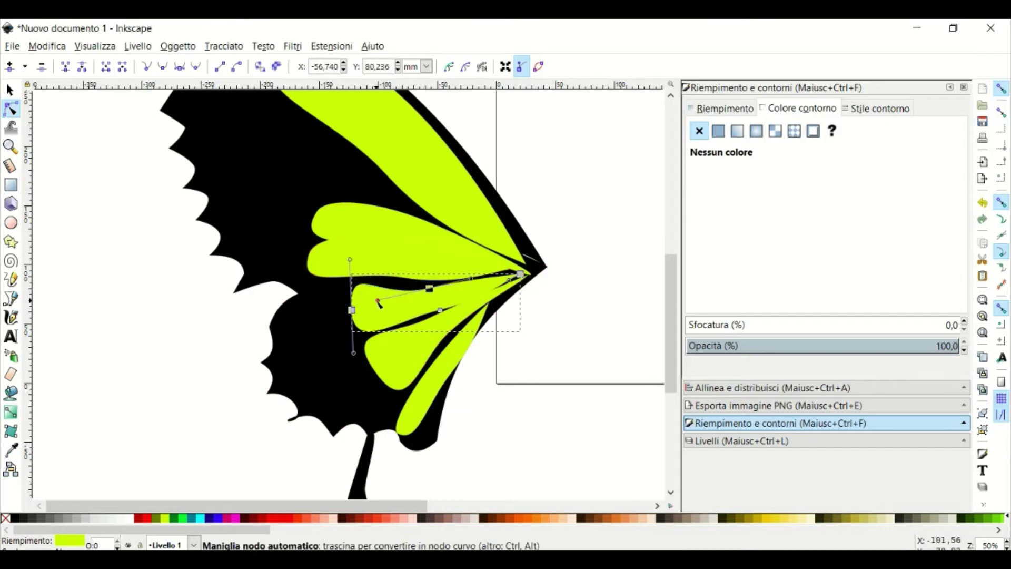
left_click_drag(427, 341, 465, 313)
left_click(402, 255)
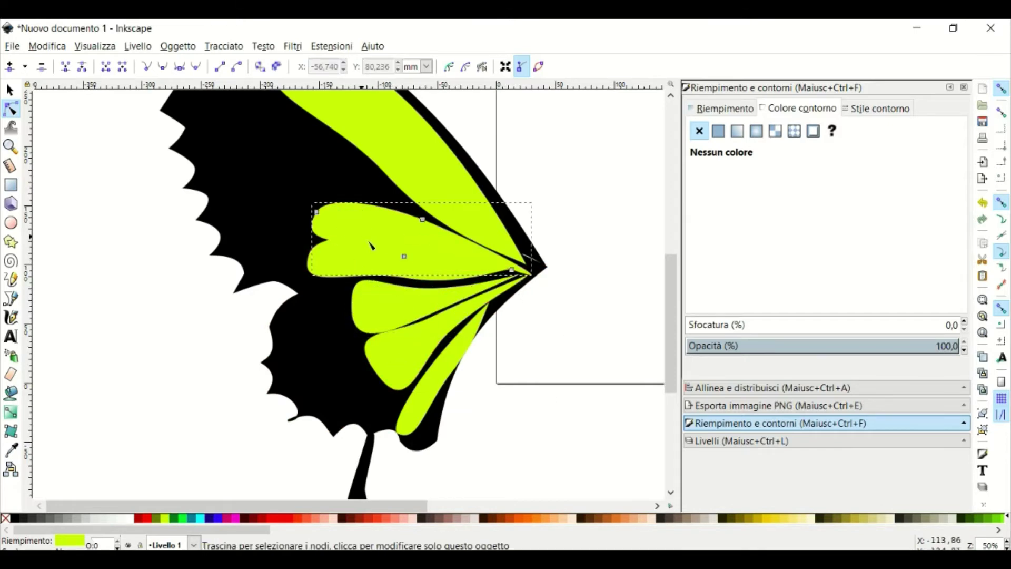
left_click_drag(391, 214, 393, 220)
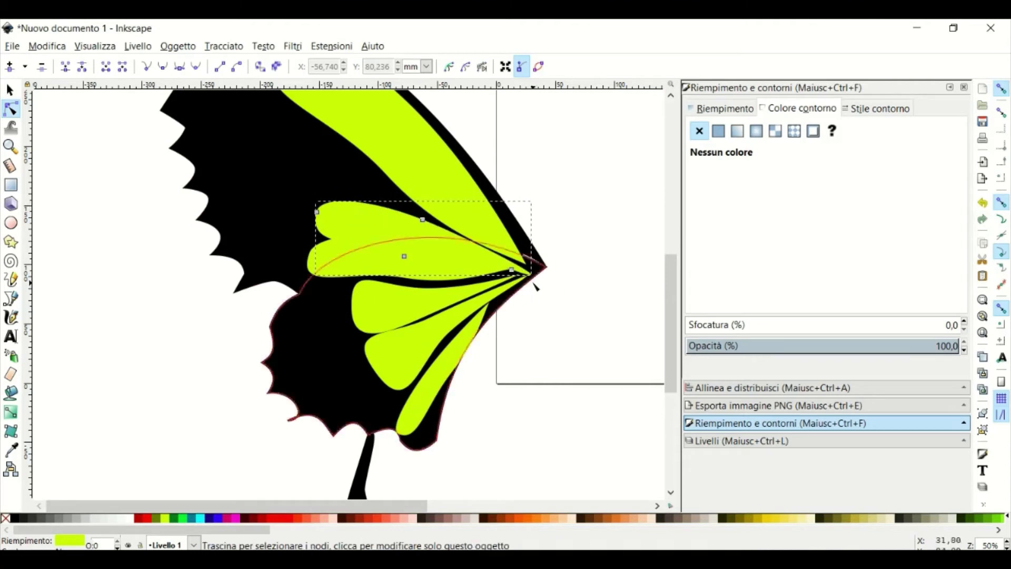
- Pull the lower lime lobe's bottom tip right and down
key("Escape")
key("minus")
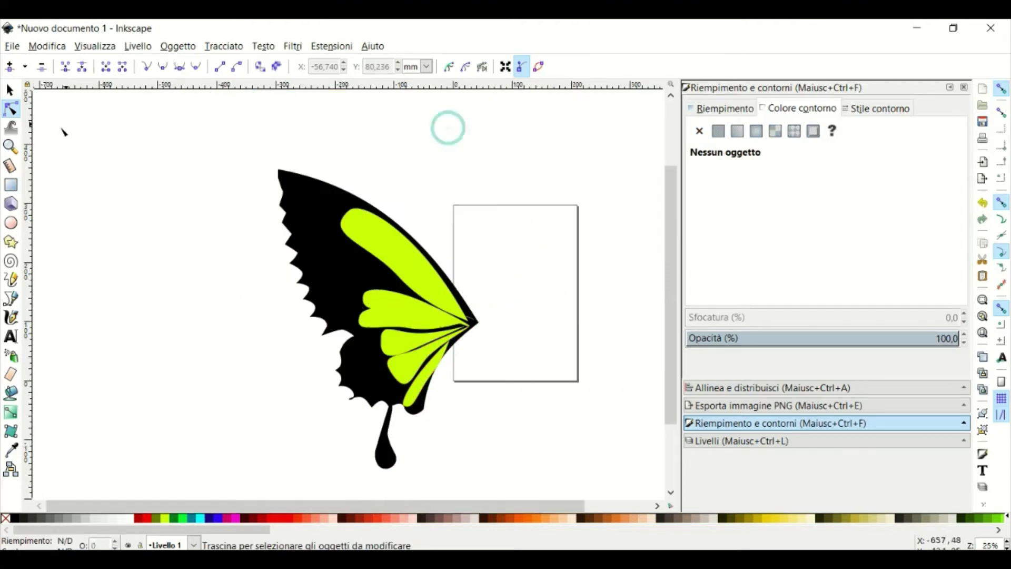
key("s")
key("ctrl+a")
key("plus")
key("Escape")
key("n")
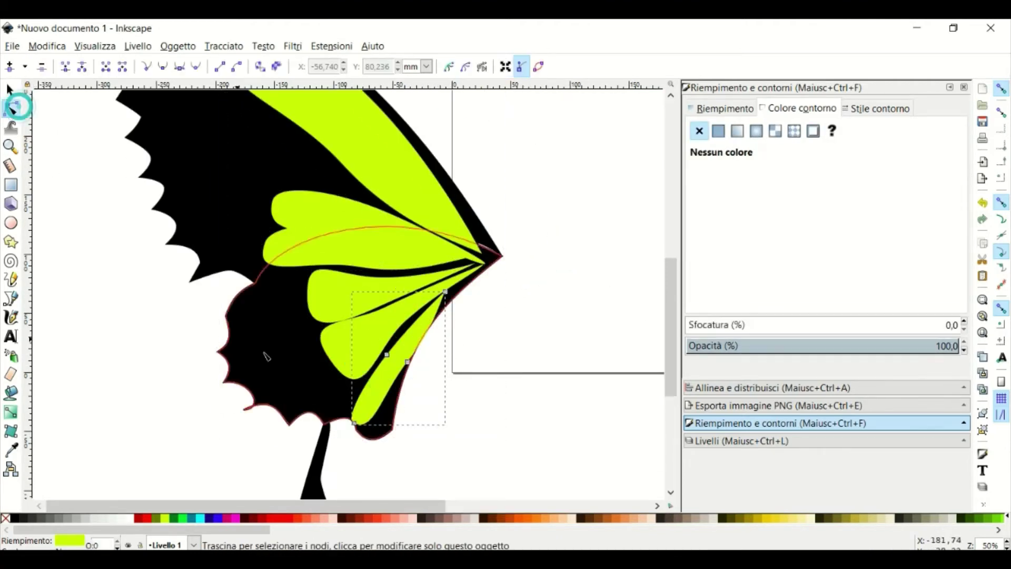
left_click(356, 423)
left_click_drag(357, 423, 370, 428)
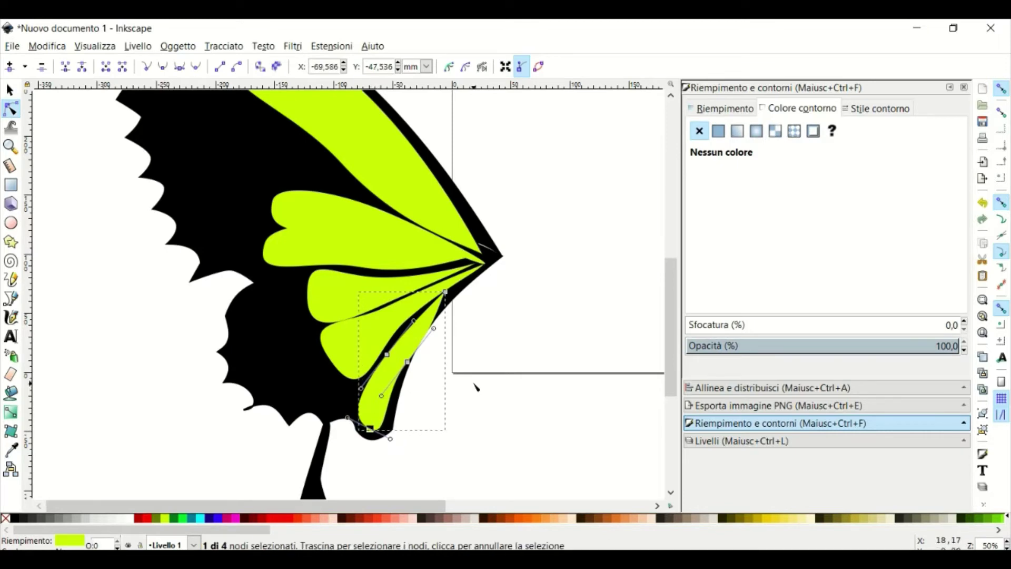
- Drag the neighbouring lobe's left tip down and adjust the upper leaf's middle node
scroll(476, 387, "up", 1)
left_click(347, 327)
left_click_drag(308, 318, 311, 389)
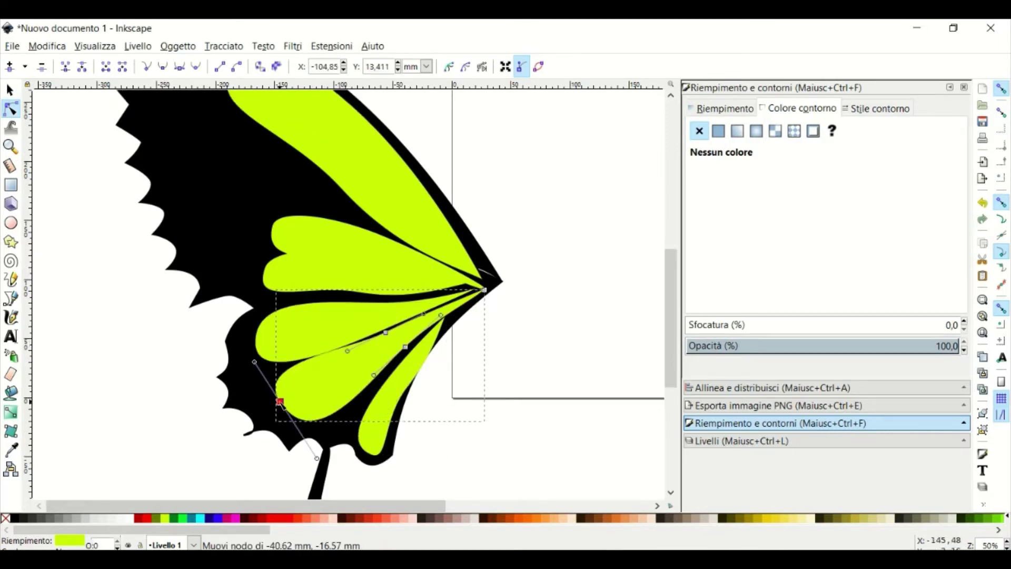
scroll(342, 316, "up", 3)
left_click(337, 258)
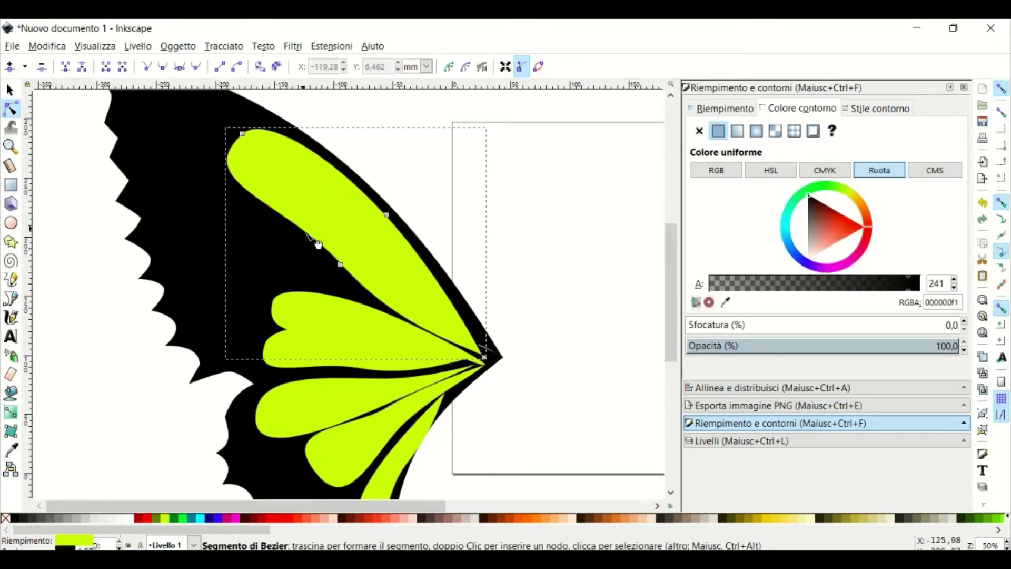
left_click_drag(340, 263, 323, 274)
- Pull the middle lime lobe's upper-left edge upward
left_click(321, 289)
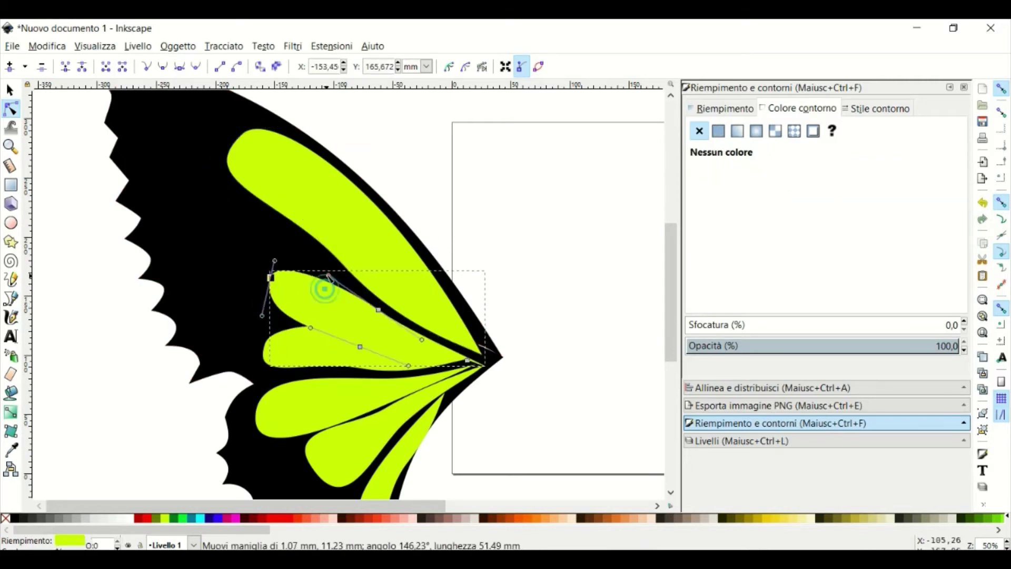
key("s")
double_click(309, 304)
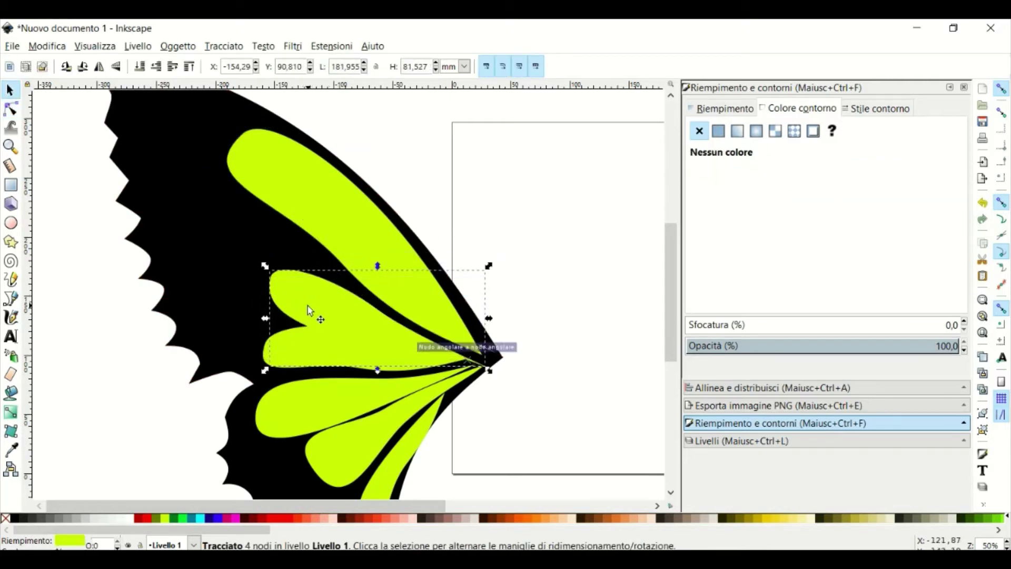
scroll(421, 355, "up", 2)
scroll(398, 370, "down", 2)
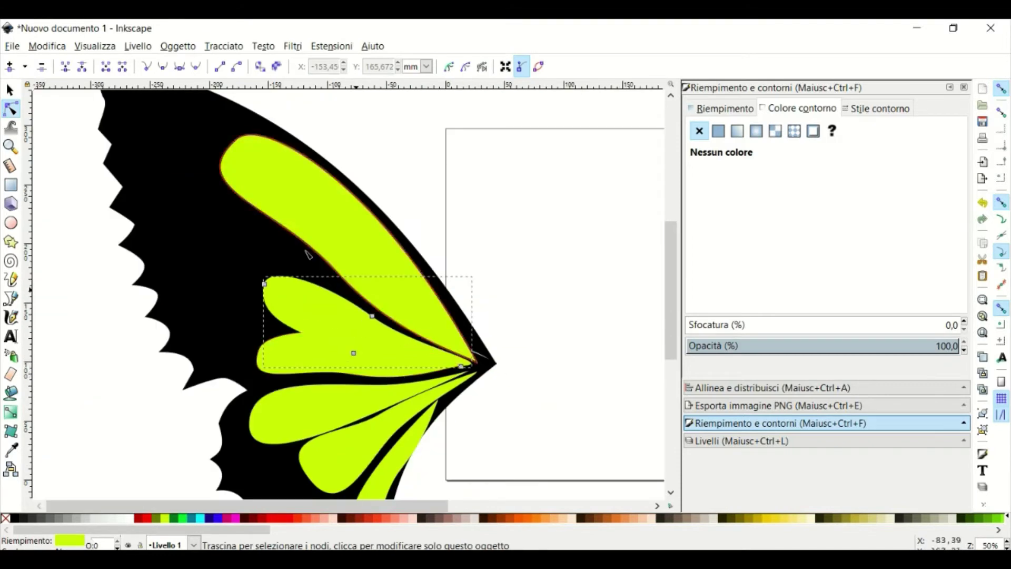
left_click_drag(302, 284, 294, 261)
- Enlarge the lower lime lobe by moving its top node up-right and reshaping its edge curve
scroll(431, 246, "down", 2)
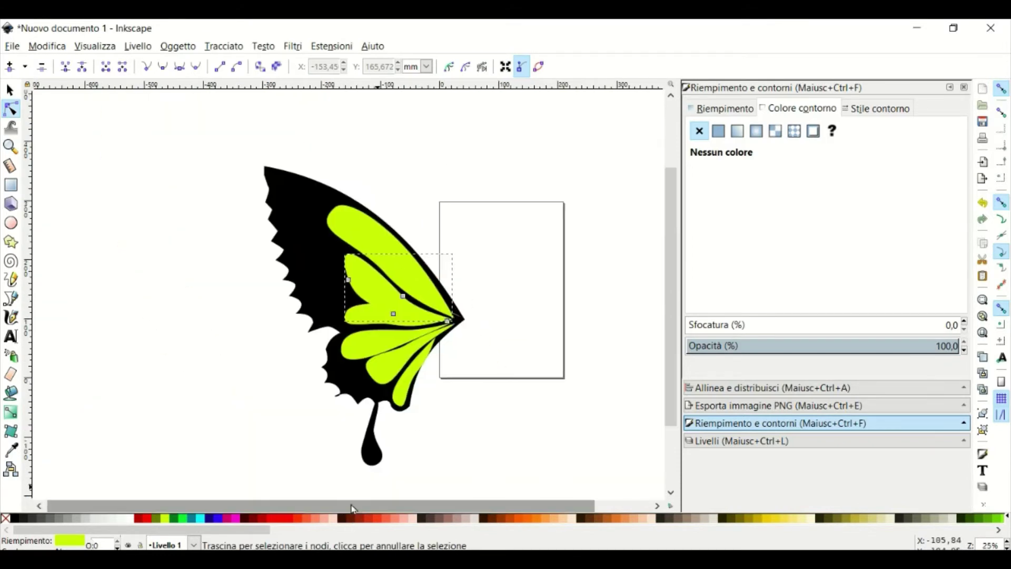
scroll(401, 305, "right", 1)
scroll(382, 368, "up", 3)
left_click(305, 362)
left_click_drag(357, 240, 390, 222)
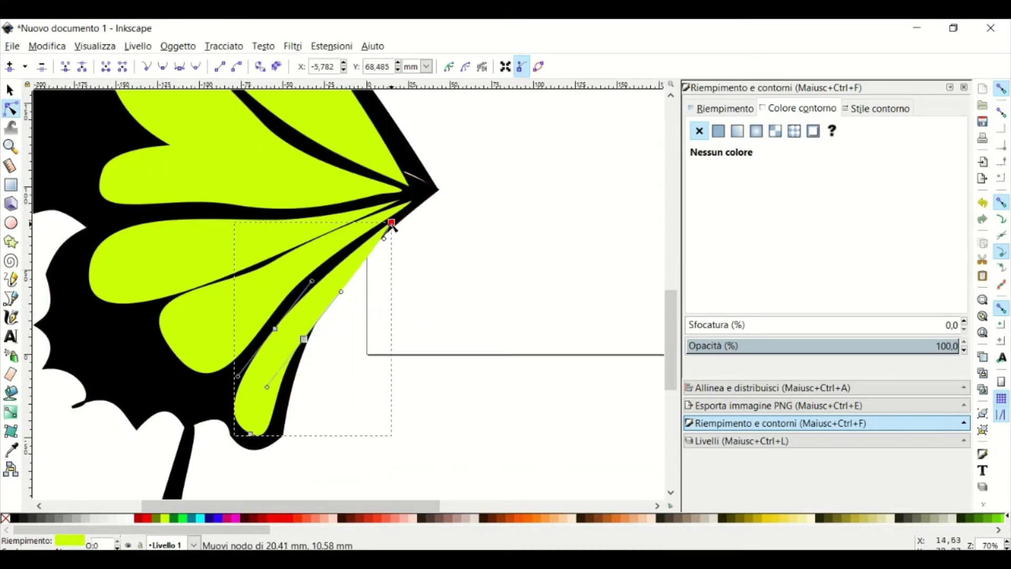
left_click_drag(284, 342, 312, 305)
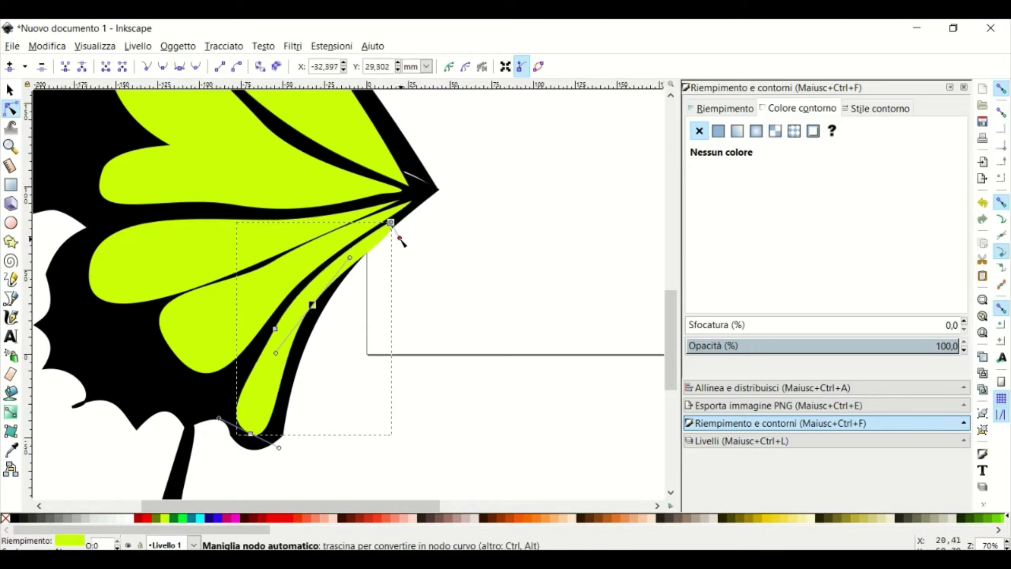
left_click_drag(398, 238, 400, 235)
scroll(217, 414, "down", 3)
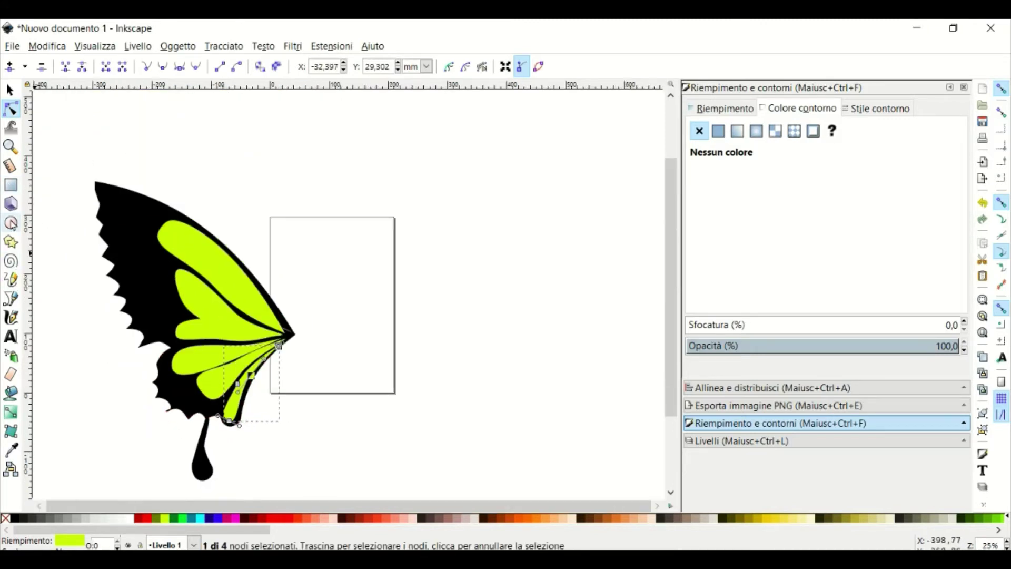
- Draw a small thin oval near the wing tip, convert it to a path, and duplicate it
left_click(11, 222)
mouse_move(86, 115)
left_mouse_down()
mouse_move(146, 134)
mouse_move(128, 209)
mouse_move(150, 182)
mouse_move(136, 228)
mouse_move(154, 240)
left_mouse_up()
key("s")
left_click(128, 205)
left_click(11, 109)
key("ctrl+shift+c")
key("s")
right_click(135, 216)
left_click(153, 293)
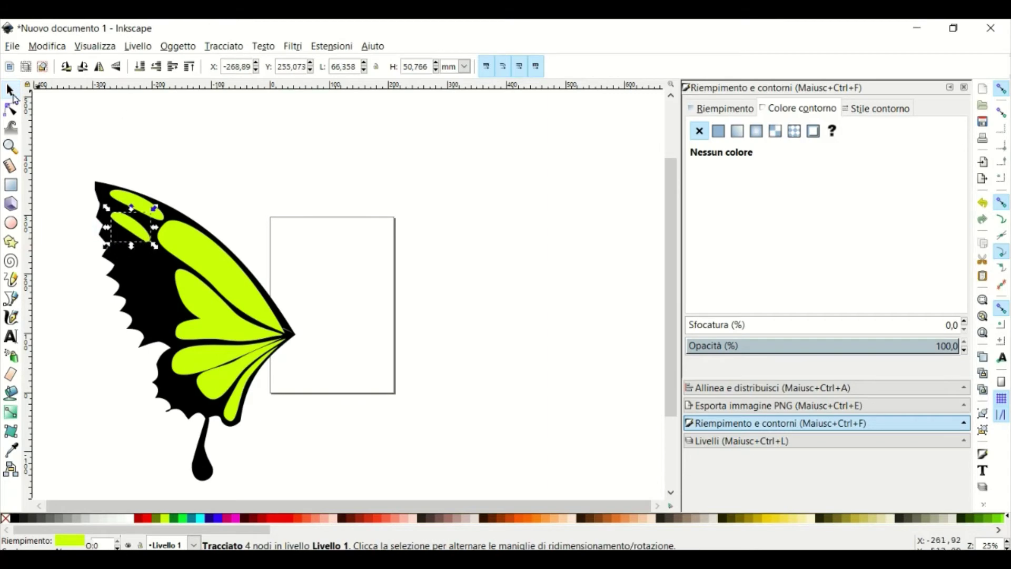
- Rotate the lime oval copy about 42 degrees, then settle it at a flatter angle
left_click(11, 109)
left_click(11, 90)
left_click(132, 228)
mouse_move(154, 208)
left_mouse_down()
mouse_move(158, 245)
mouse_move(158, 216)
left_mouse_up()
left_click_drag(141, 235, 144, 237)
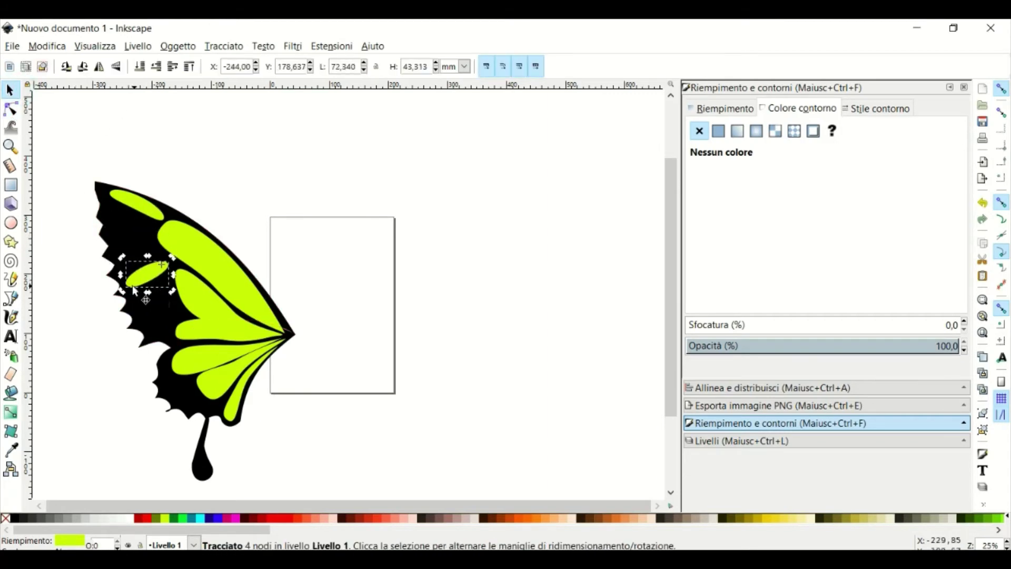
- Node-edit the oval: lengthen its right side and make its top edge concave
key("n")
scroll(142, 303, "up", 2)
left_click_drag(110, 247, 101, 223)
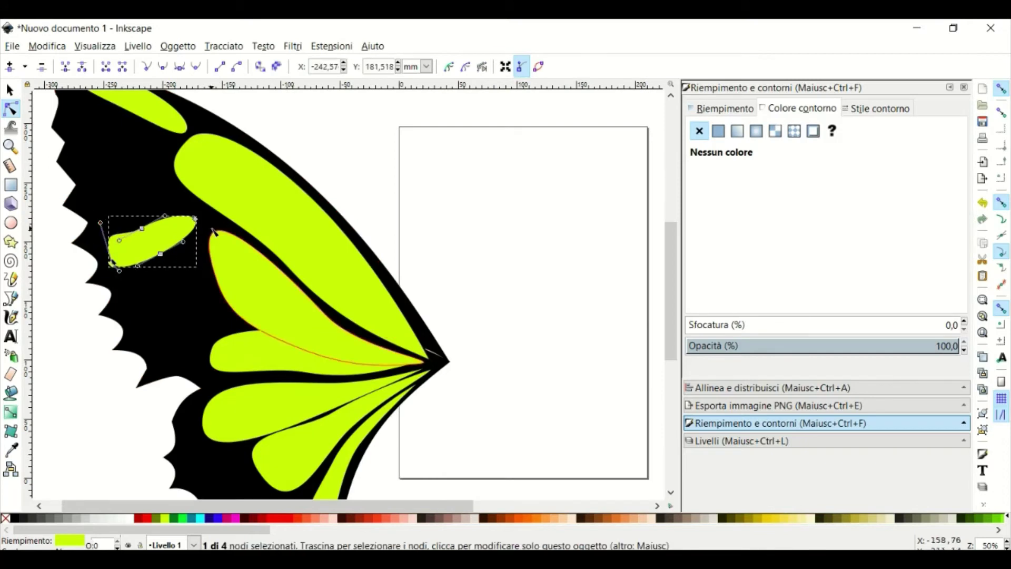
left_click_drag(198, 221, 208, 218)
key("s")
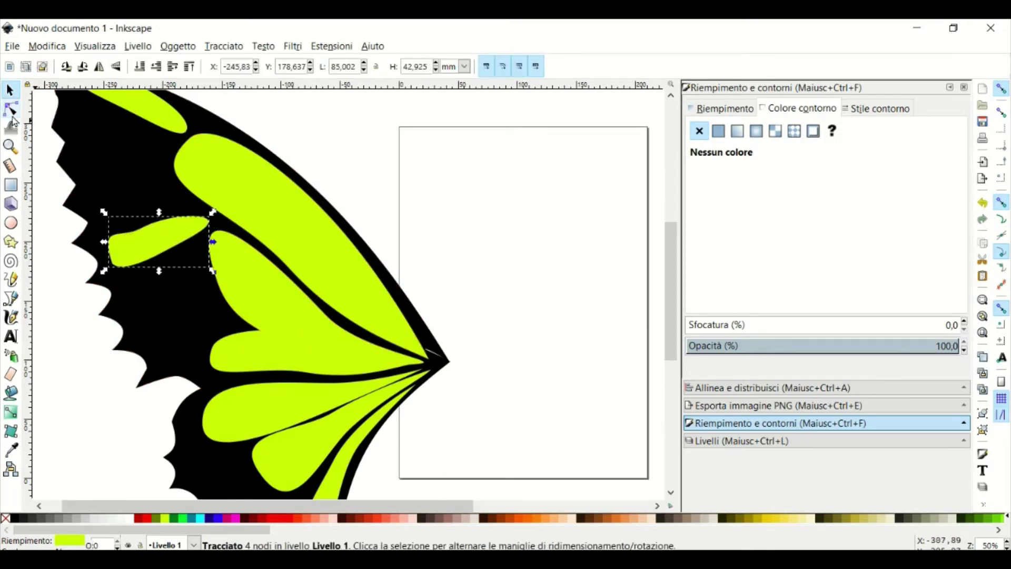
left_click(11, 109)
mouse_move(140, 226)
left_mouse_down()
mouse_move(154, 239)
mouse_move(170, 236)
mouse_move(141, 226)
left_mouse_up()
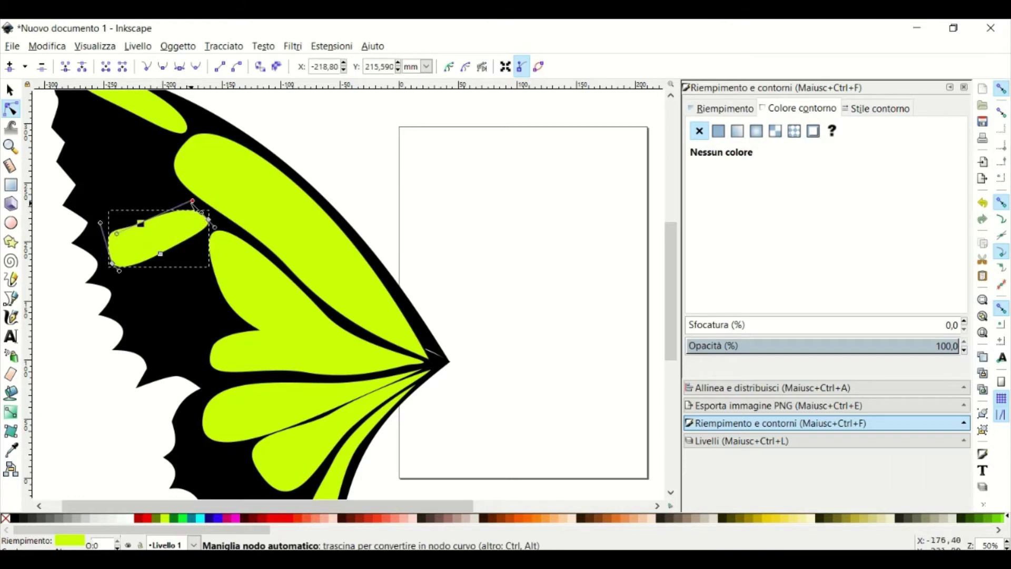
left_click_drag(192, 201, 202, 203)
- Duplicate the lime shape twice, moving the copies up along the wing edge
right_click(154, 227)
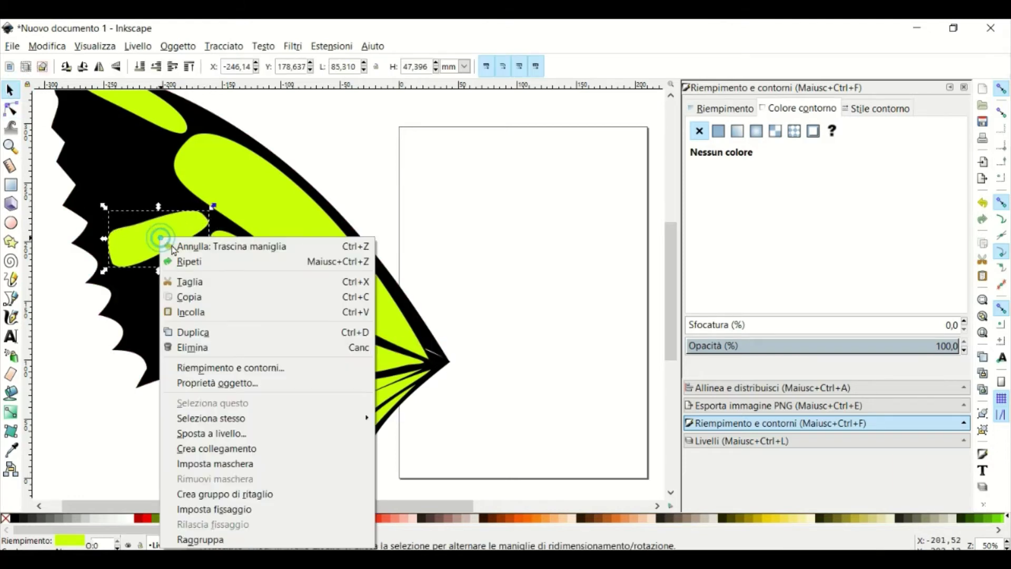
left_click(190, 333)
left_click_drag(158, 239, 145, 194)
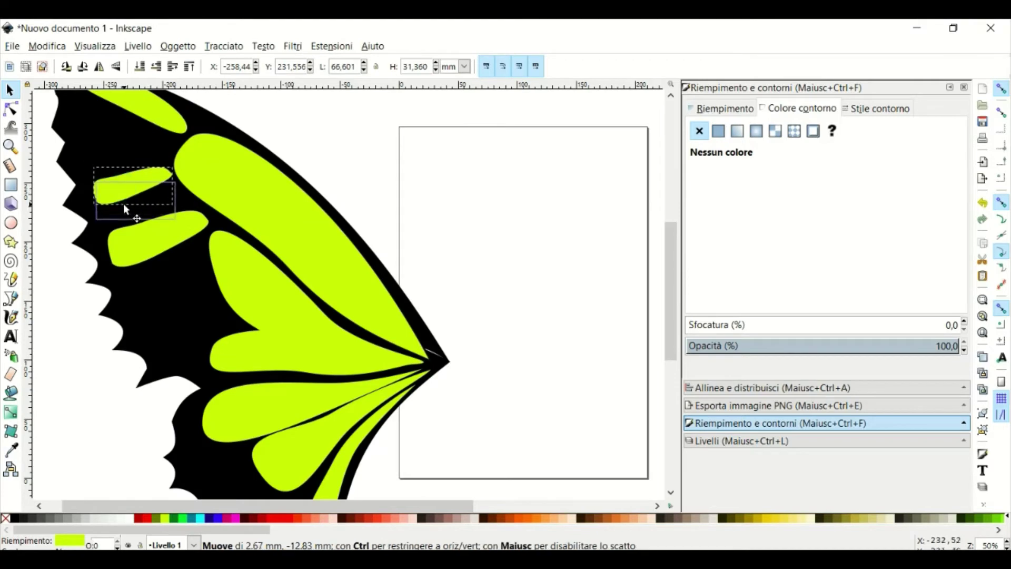
right_click(139, 195)
mouse_move(125, 209)
left_mouse_down()
mouse_move(117, 160)
mouse_move(126, 131)
left_mouse_up()
left_click(200, 269)
- Reposition a small lime shape further down and right on the wing
left_click(177, 175)
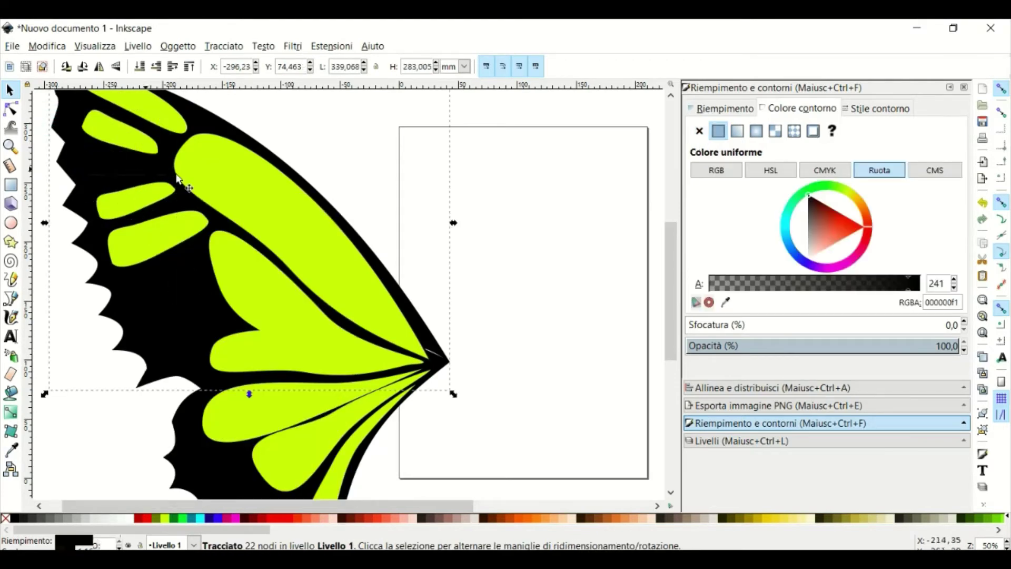
scroll(176, 175, "up", 3)
left_click(105, 205)
mouse_move(113, 216)
left_mouse_down()
mouse_move(129, 249)
mouse_move(134, 230)
mouse_move(170, 230)
left_mouse_up()
mouse_move(115, 248)
left_mouse_down()
mouse_move(124, 235)
mouse_move(136, 254)
left_mouse_up()
- Add progressively smaller lime stripe copies down along the wing's jagged inner edge
key("minus")
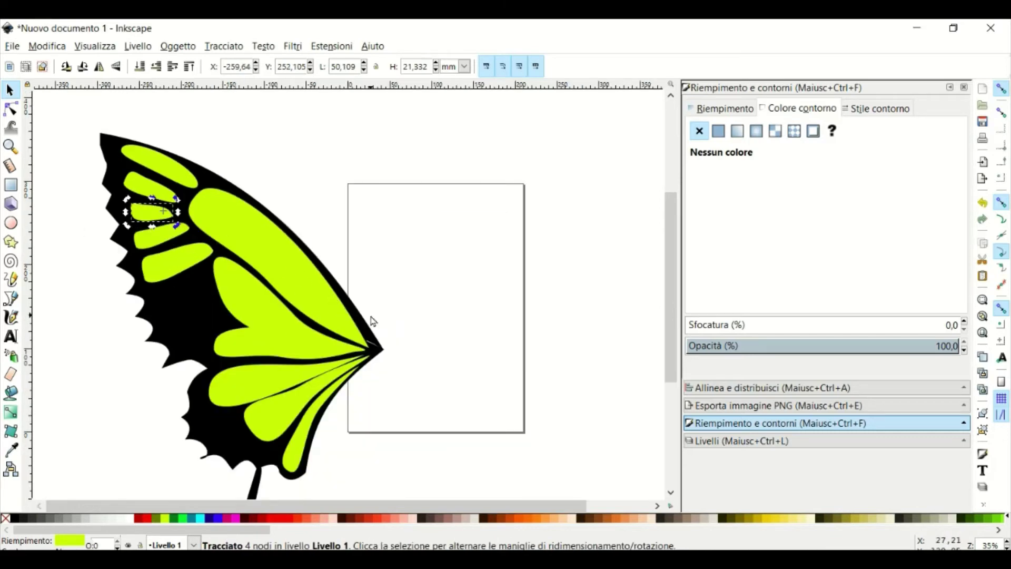
right_click(183, 262)
left_click(210, 355)
mouse_move(179, 266)
left_mouse_down()
mouse_move(189, 301)
mouse_move(212, 316)
mouse_move(188, 297)
left_mouse_up()
right_click(187, 298)
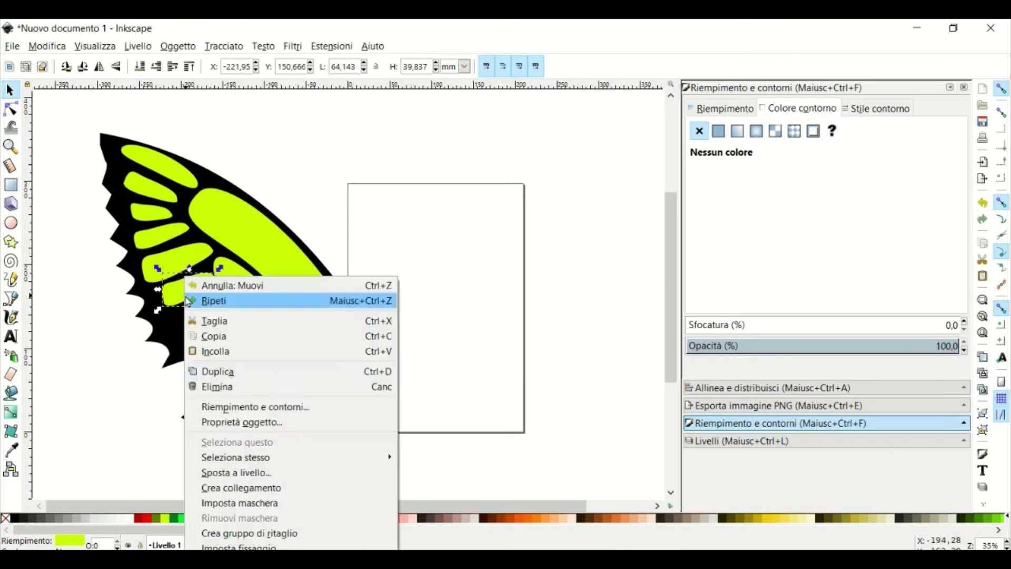
left_click(210, 368)
left_click_drag(209, 338, 211, 319)
right_click(206, 323)
left_click(232, 113)
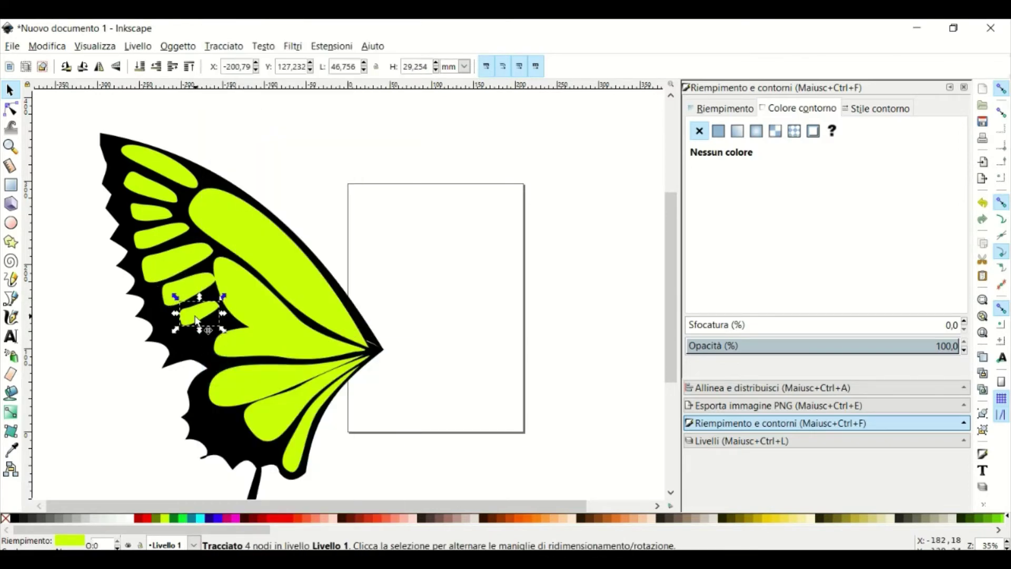
left_click_drag(235, 351, 222, 338)
left_click_drag(213, 339, 220, 335)
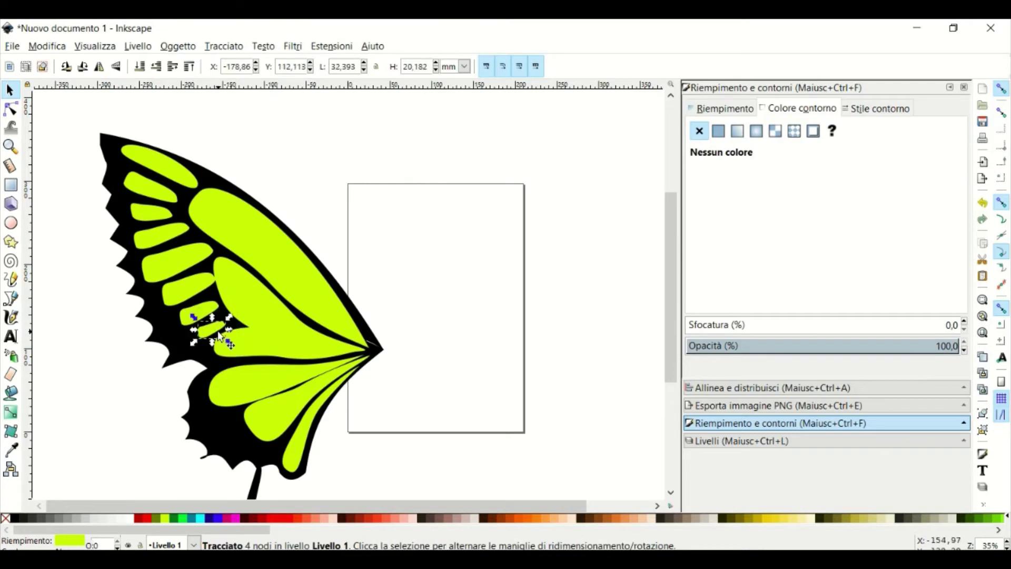
- Shrink the large upper-wing stripe by moving a node, then deselect it
left_click(191, 257)
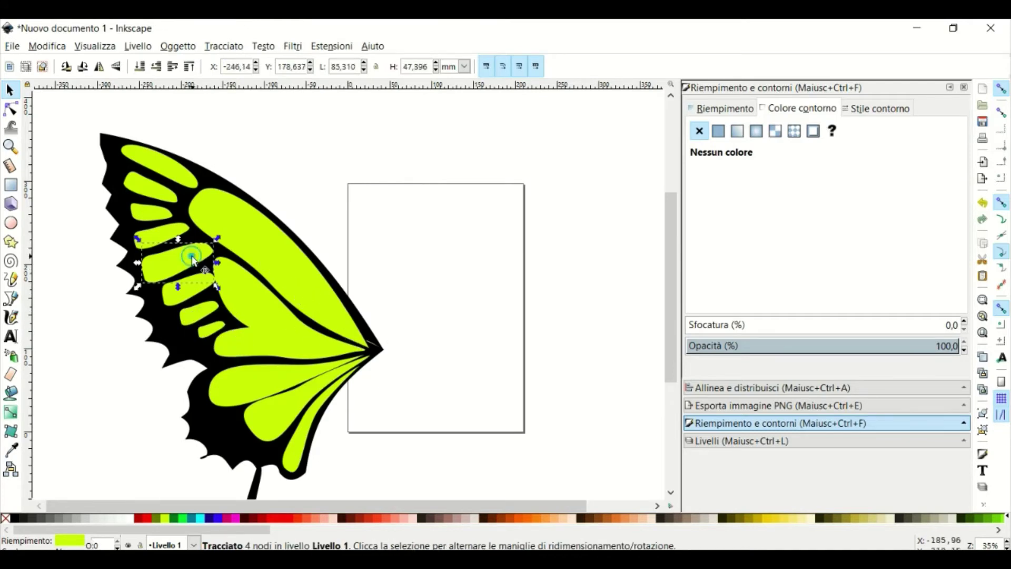
left_click(11, 108)
left_click_drag(213, 250, 209, 252)
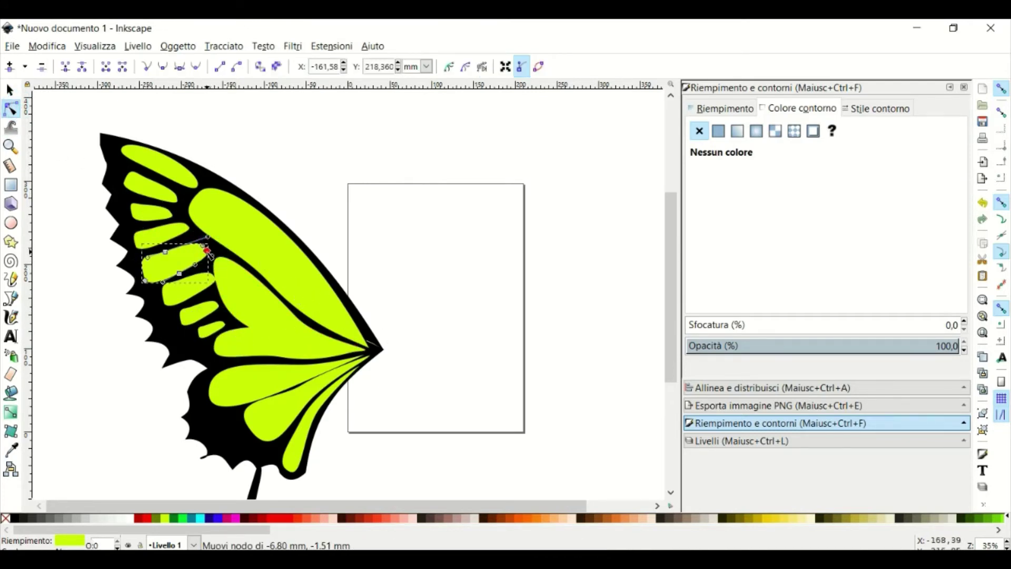
scroll(368, 237, "down", 1)
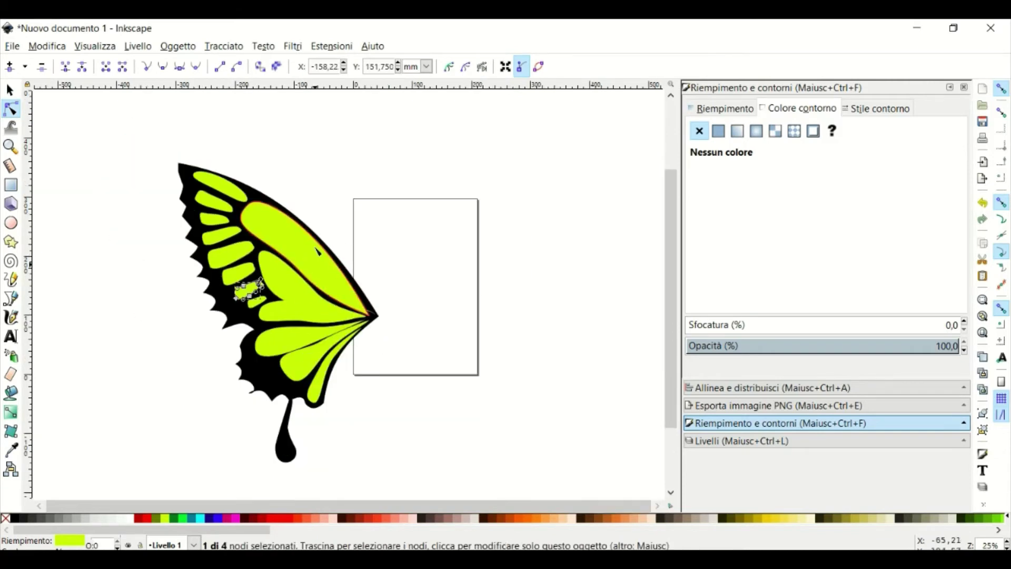
key("s")
left_click(247, 291)
key("Escape")
- Nudge the small lime stripe right and down toward the lower wing edge
scroll(256, 215, "down", 3)
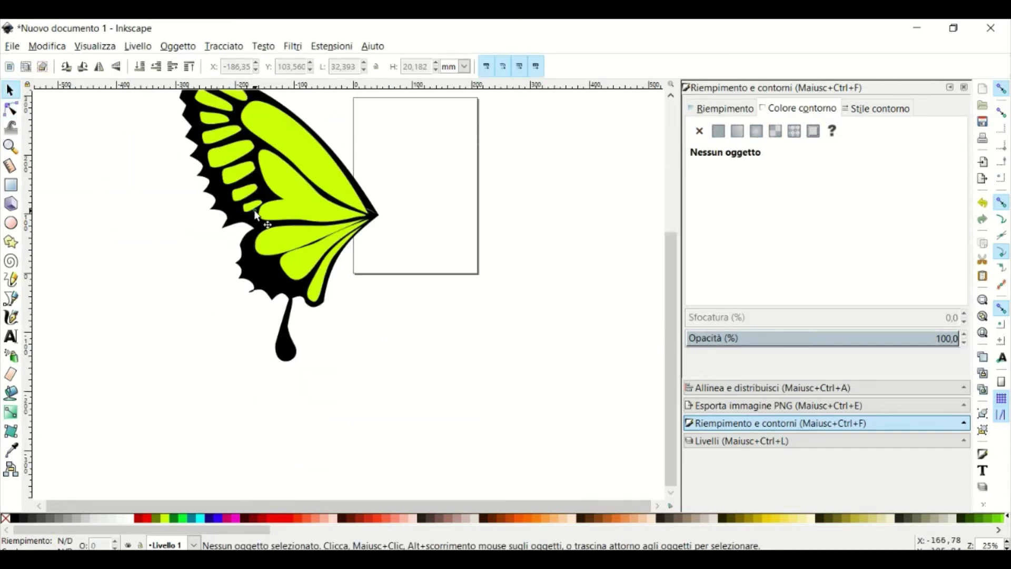
left_click(256, 215)
scroll(237, 216, "up", 2)
scroll(217, 216, "up", 1)
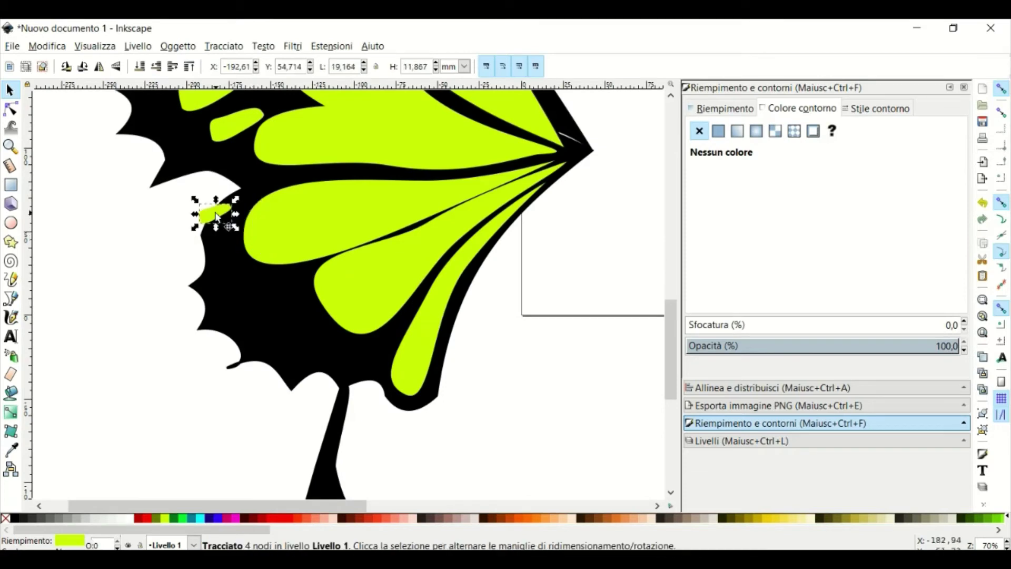
left_click_drag(215, 230, 227, 271)
key("n")
left_click(228, 232)
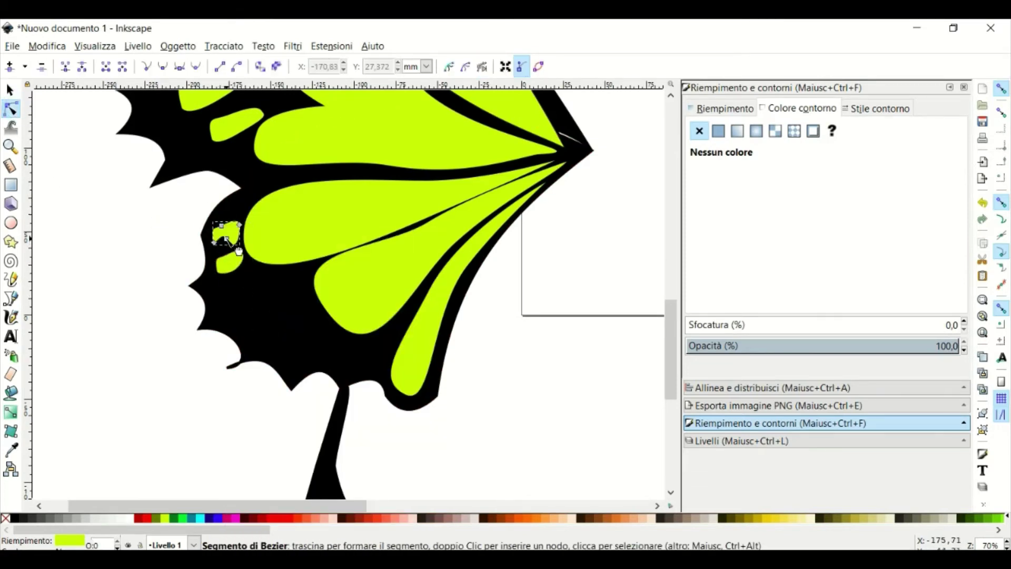
left_click(240, 249)
key("s")
- Place a stripe copy lower on the wing edge, rotated diagonally and reshaped
right_click(206, 214)
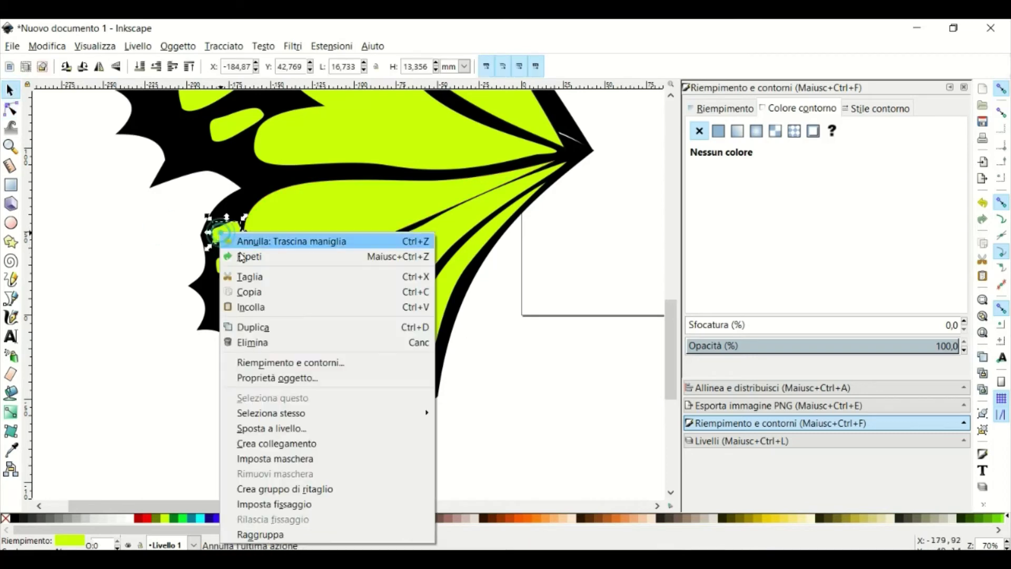
key("Escape")
left_click_drag(226, 237, 272, 351)
left_click(236, 296)
left_click_drag(234, 298, 234, 296)
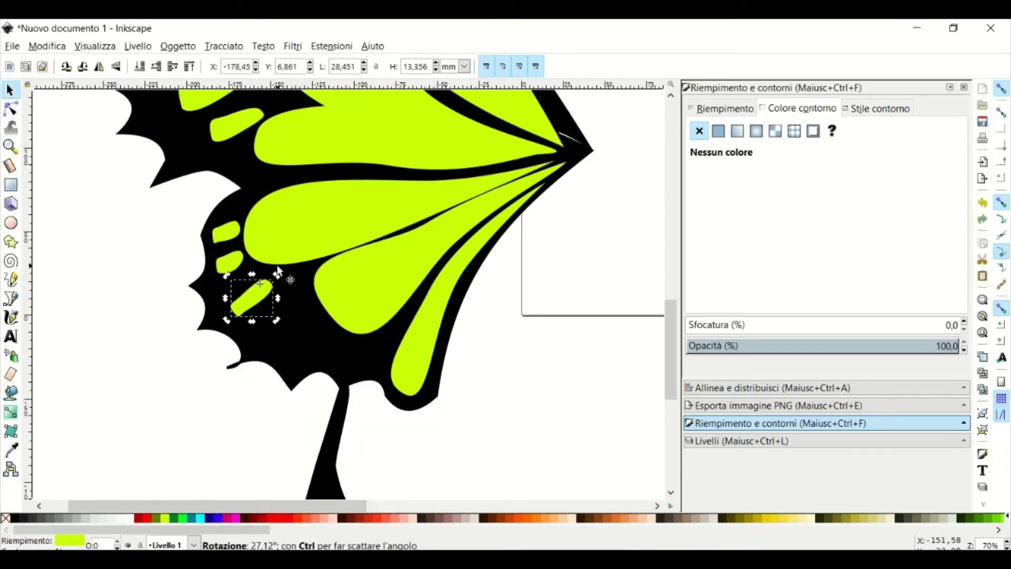
key("n")
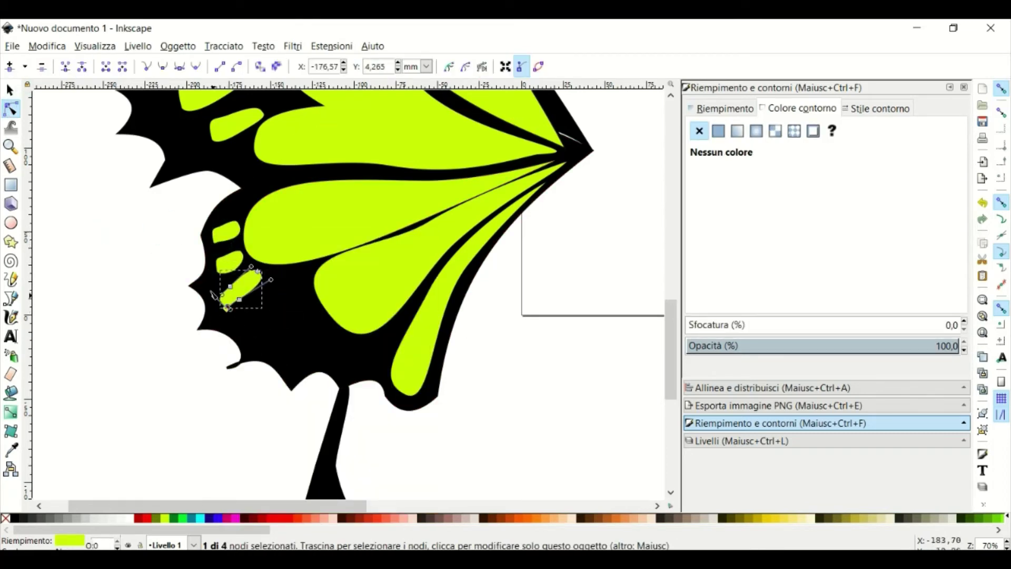
left_click_drag(228, 282, 231, 281)
- Duplicate the stripe into the lower wing and reshape it into a tilted spot
right_click(225, 124)
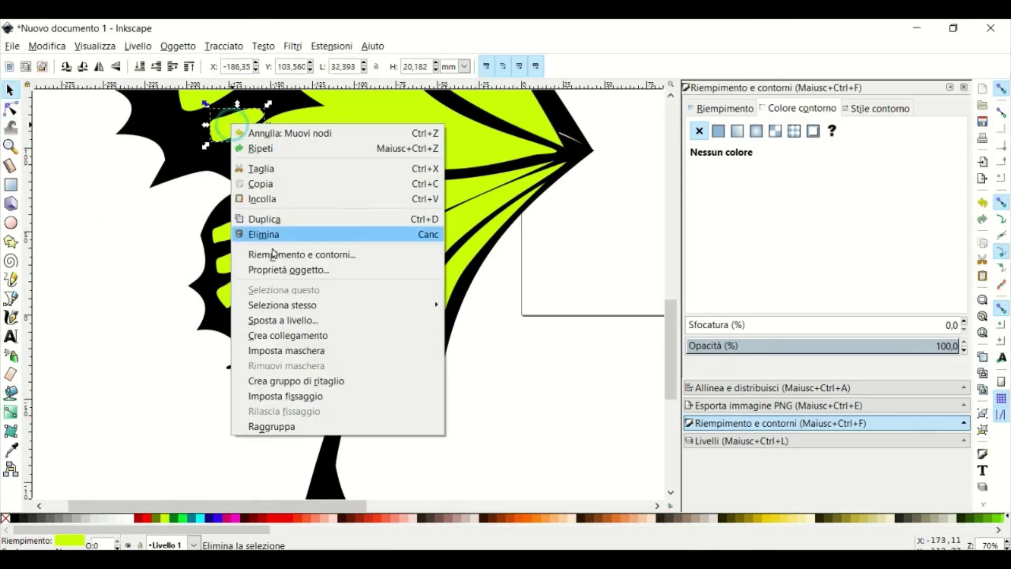
right_click(101, 235)
left_click(158, 311)
mouse_move(232, 130)
left_mouse_down()
mouse_move(272, 319)
mouse_move(304, 293)
left_mouse_up()
left_click(284, 333)
key("n")
left_click_drag(262, 320, 298, 283)
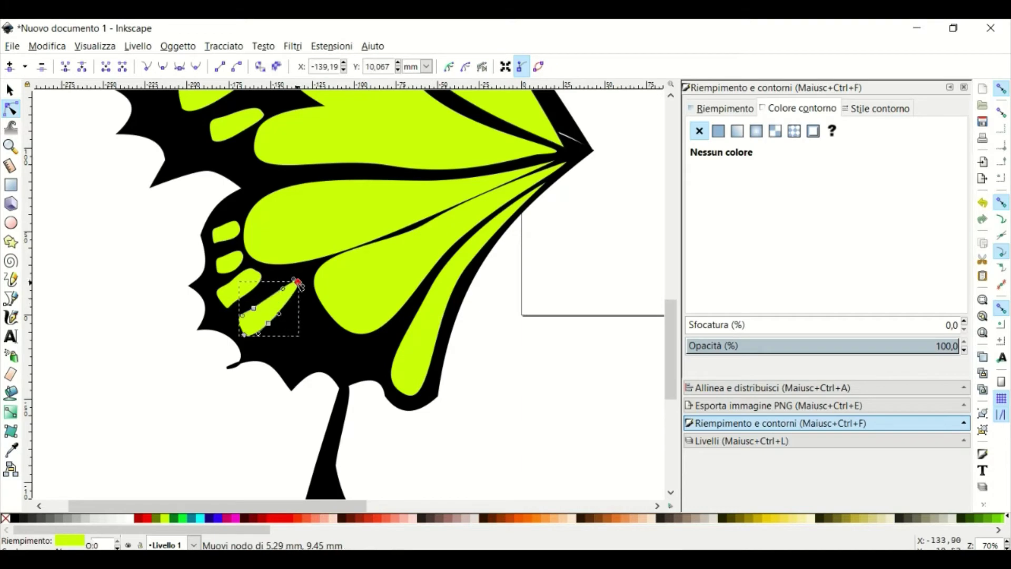
mouse_move(234, 316)
left_mouse_down()
mouse_move(203, 293)
mouse_move(282, 266)
left_mouse_up()
scroll(263, 339, "up", 2)
key("s")
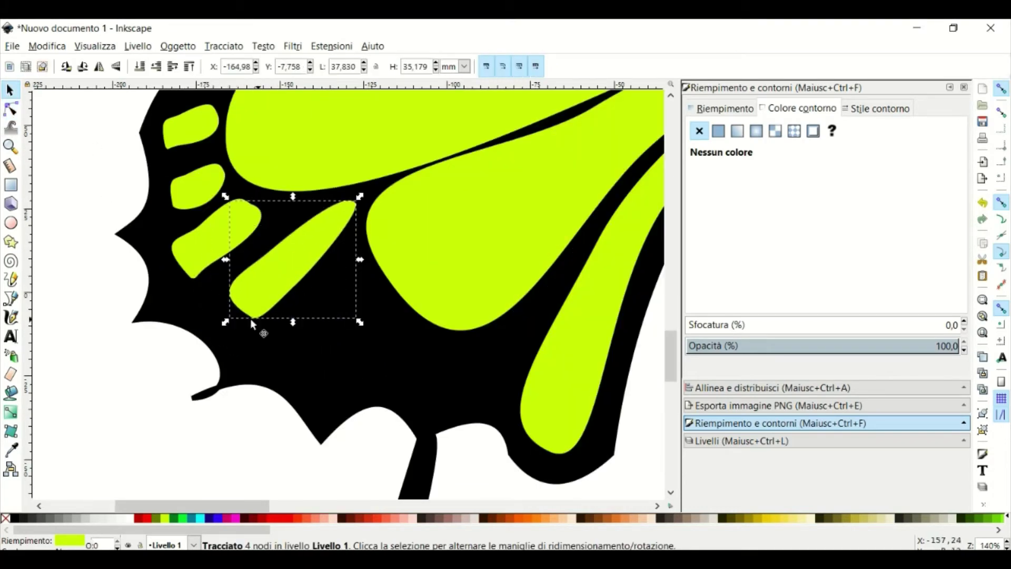
- Add a smaller teardrop-shaped spot copy lower down, and widen another small spot
right_click(300, 270)
left_click(340, 364)
left_click_drag(360, 197, 372, 263)
key("n")
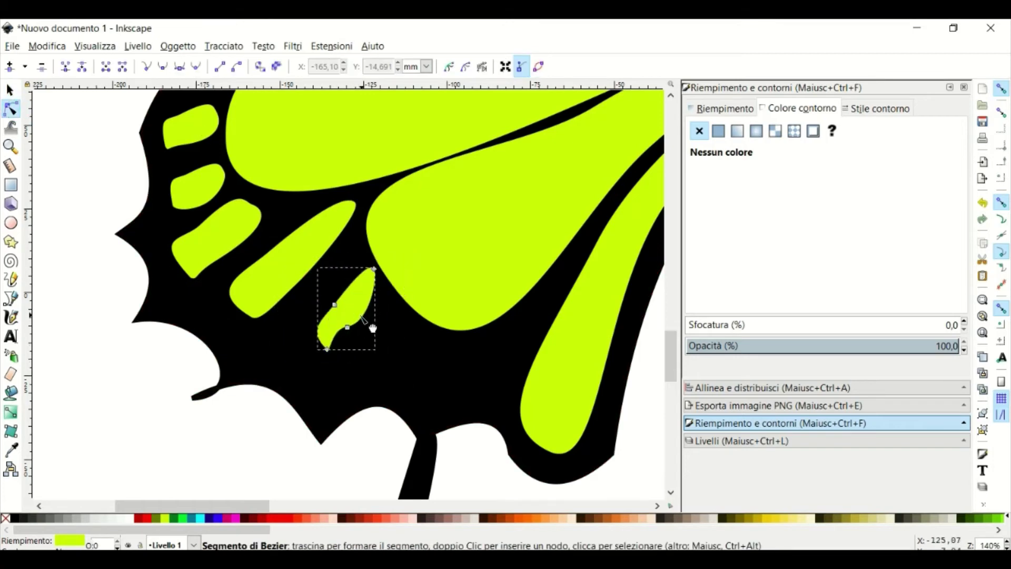
mouse_move(372, 326)
left_mouse_down()
mouse_move(340, 353)
mouse_move(345, 346)
mouse_move(329, 403)
left_mouse_up()
key("s")
right_click(345, 346)
left_click(376, 127)
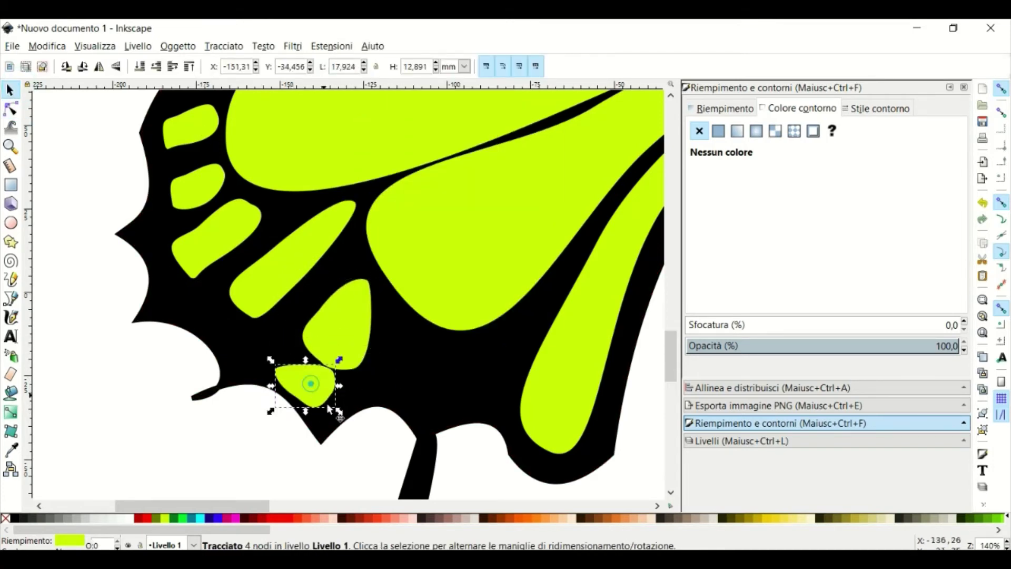
left_click(11, 109)
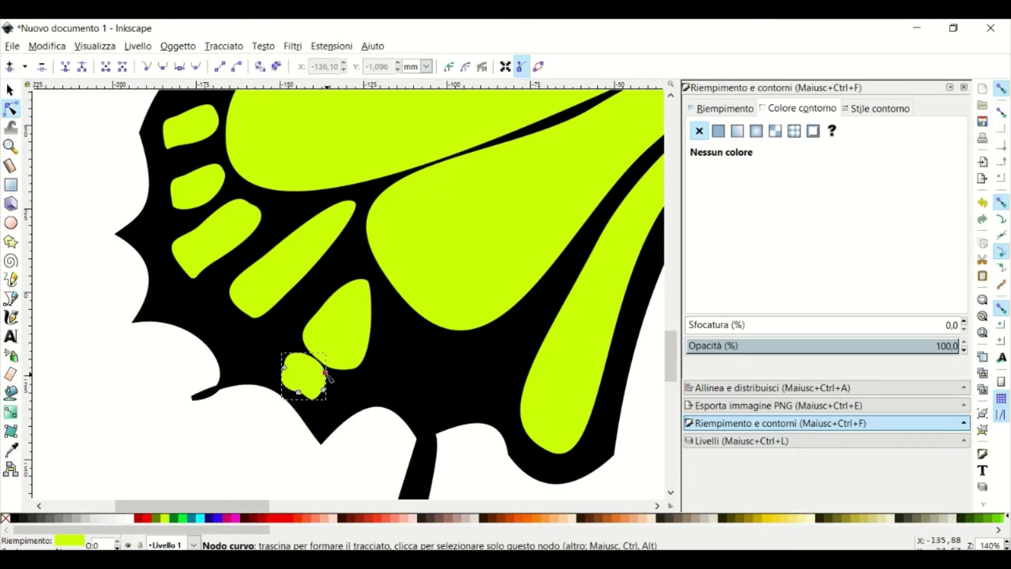
left_click_drag(325, 373, 334, 389)
key("s")
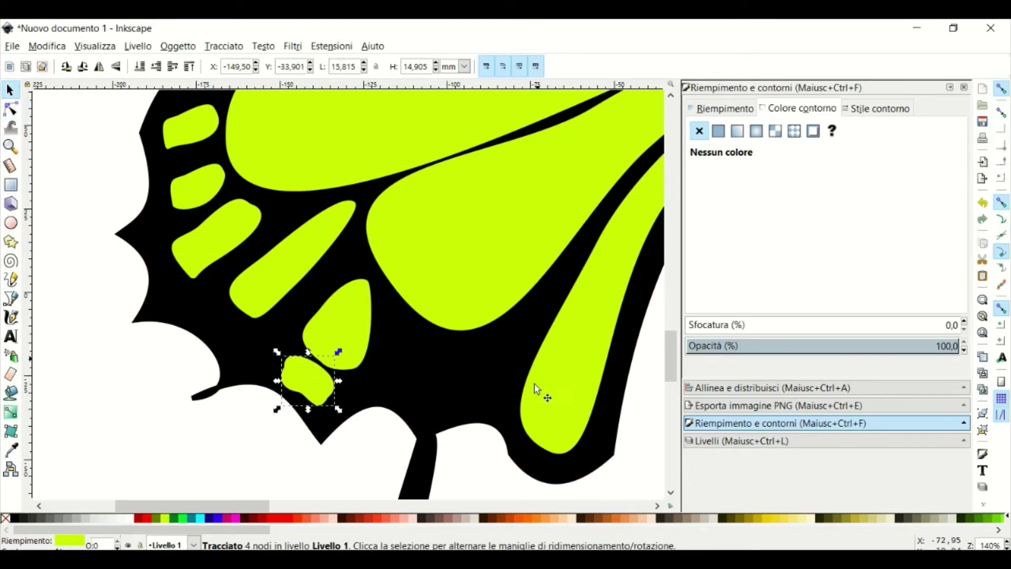
- Add two more reshaped spot copies further right along the lower wing
left_click(342, 337)
right_click(343, 339)
left_click(369, 122)
mouse_move(360, 354)
left_mouse_down()
mouse_move(418, 380)
mouse_move(425, 364)
left_mouse_up()
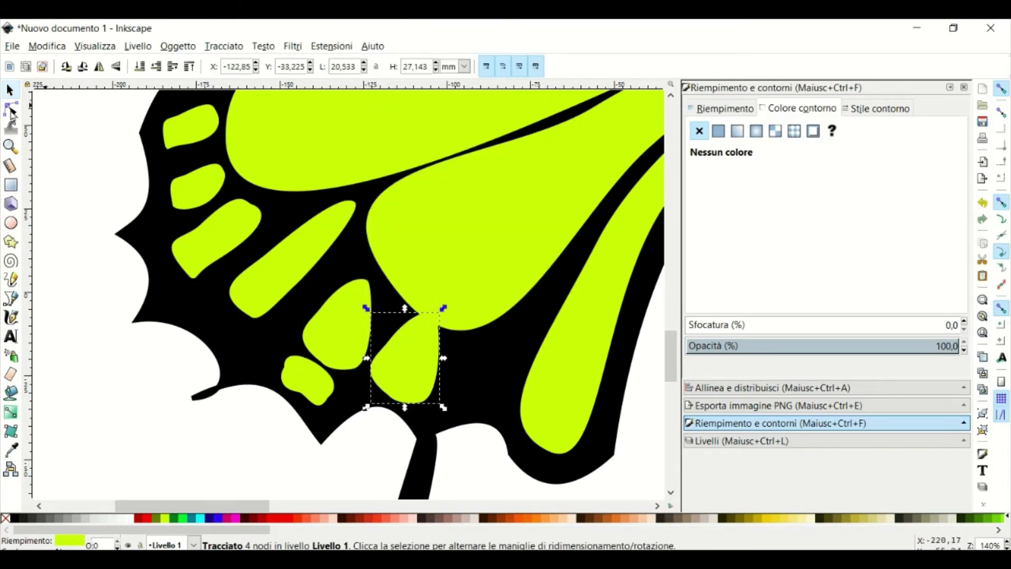
key("n")
left_click_drag(436, 316, 426, 342)
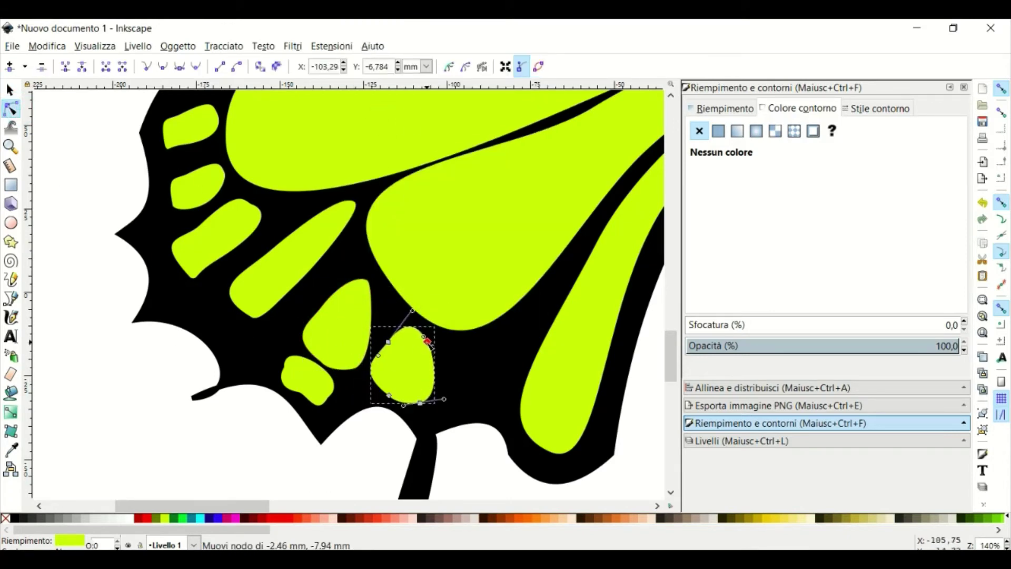
key("s")
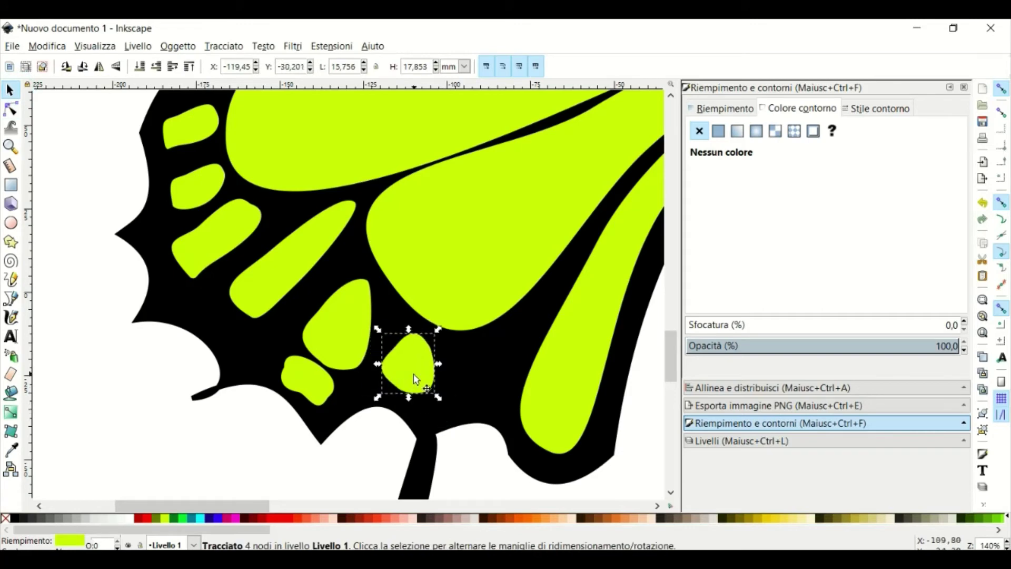
right_click(415, 378)
left_click(453, 163)
left_click_drag(415, 369, 484, 383)
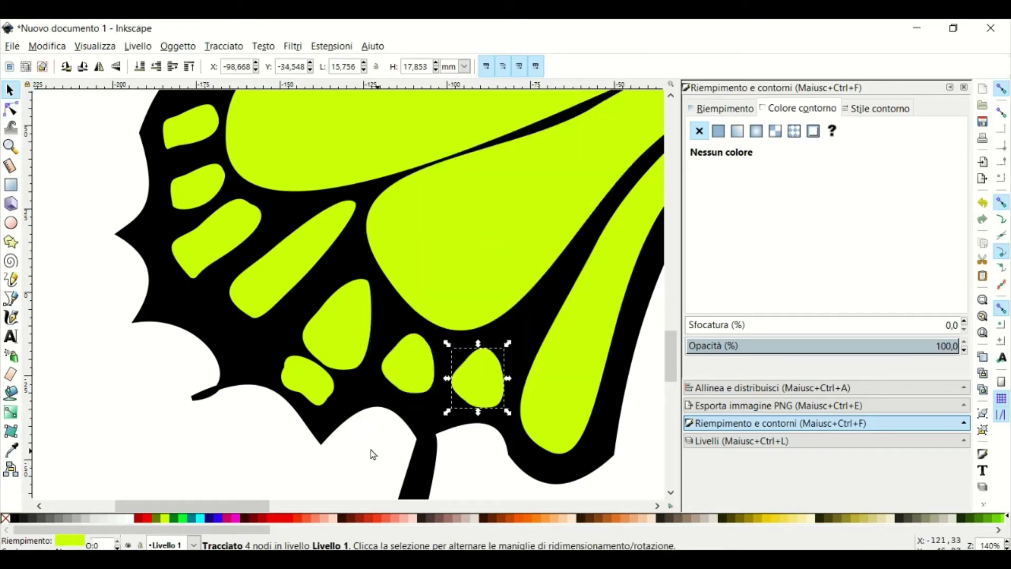
scroll(370, 450, "down", 5, "ctrl")
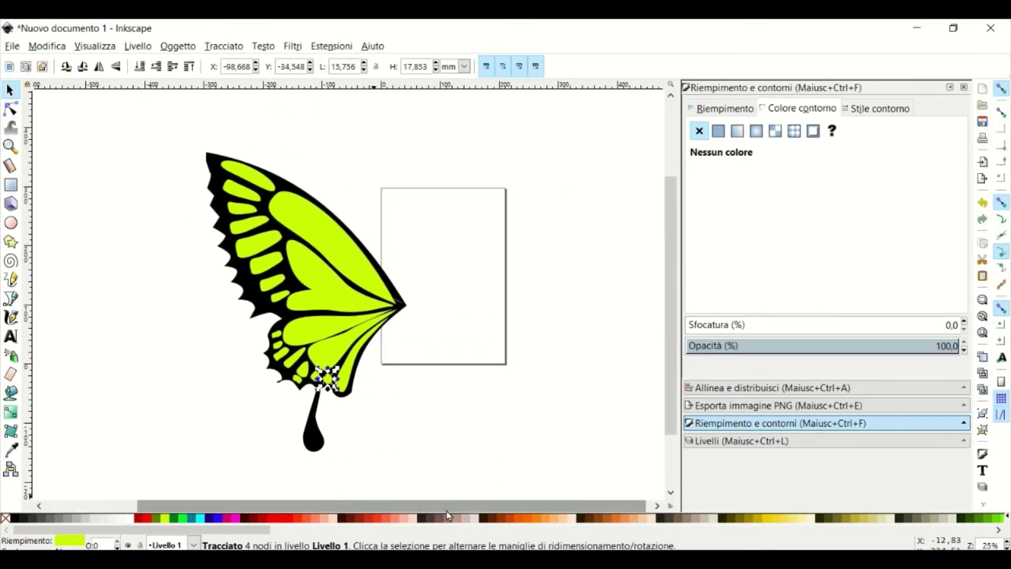
- Group all 25 wing paths into one object and move it up-left
left_click(317, 356)
left_click_drag(338, 363, 339, 357)
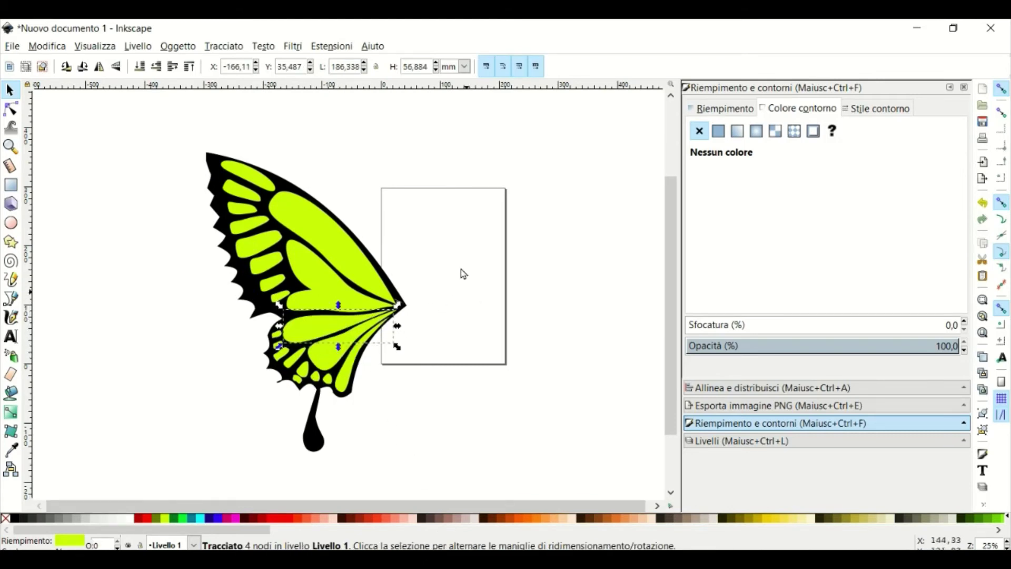
left_click_drag(156, 116, 526, 500)
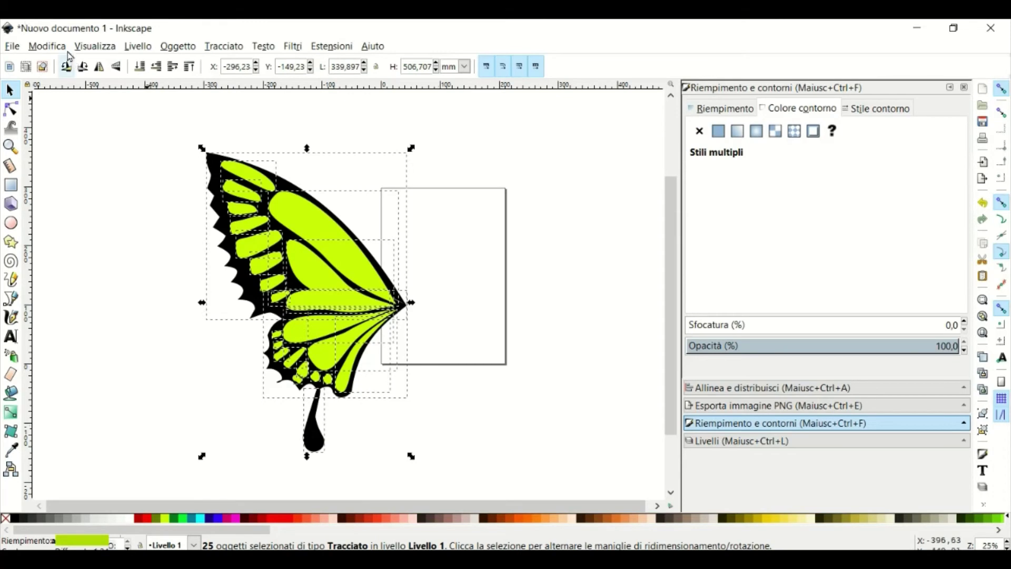
left_click(178, 46)
left_click(211, 149)
left_click_drag(336, 248, 270, 205)
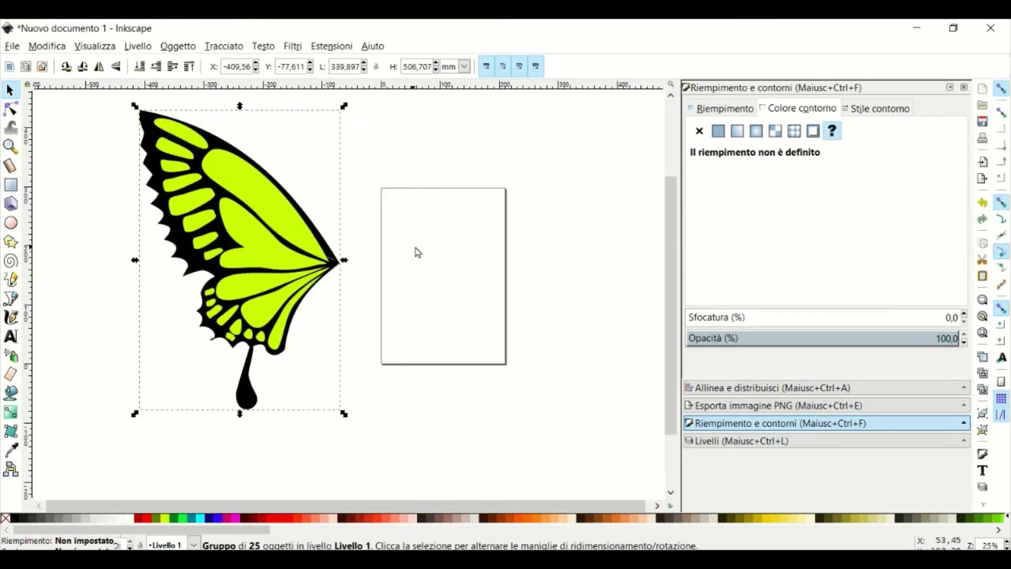
left_click(418, 253)
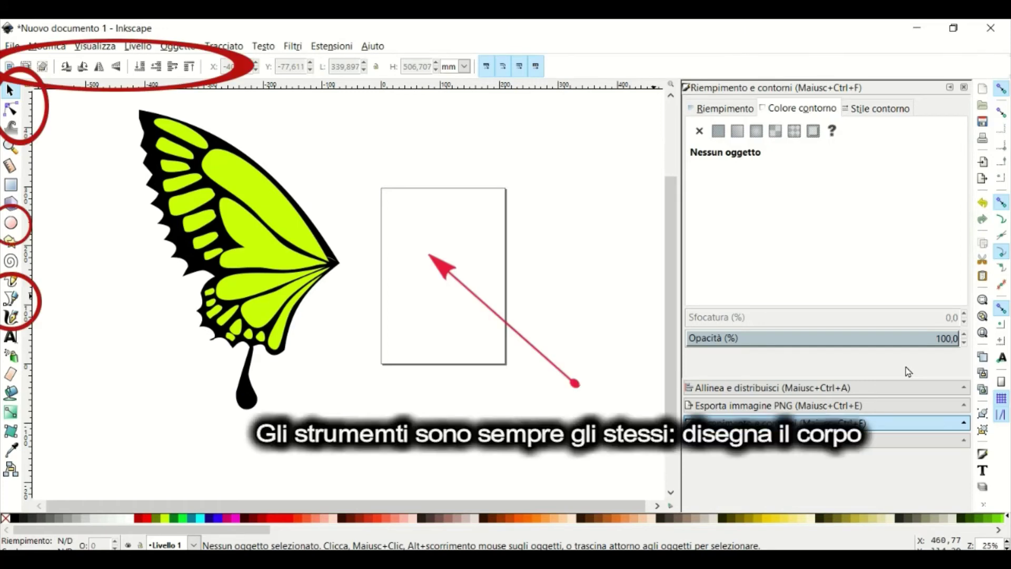
- Draw a black-filled ellipse to the right of the wing for the body
left_click(11, 316)
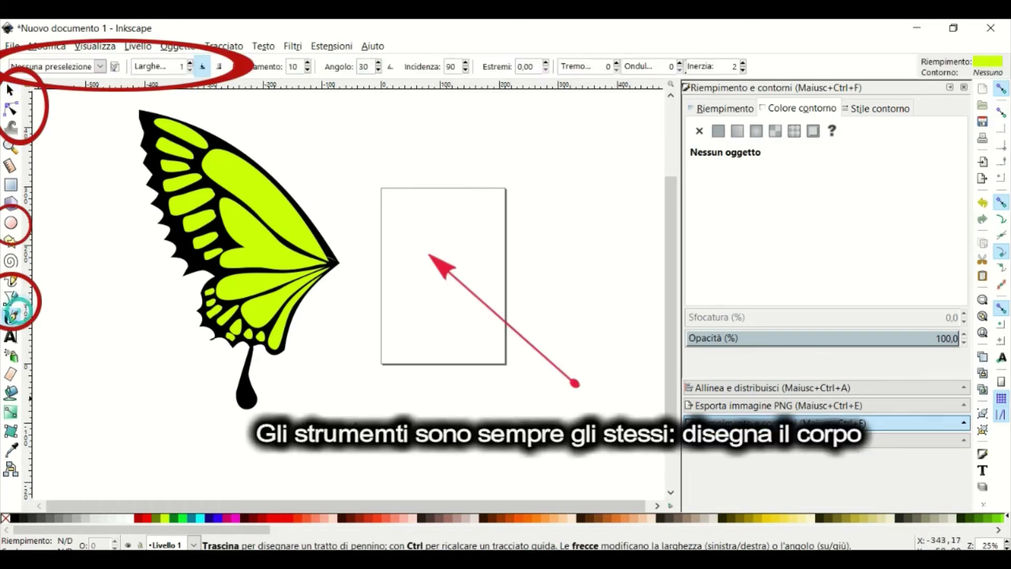
scroll(352, 270, "up", 2)
key("b")
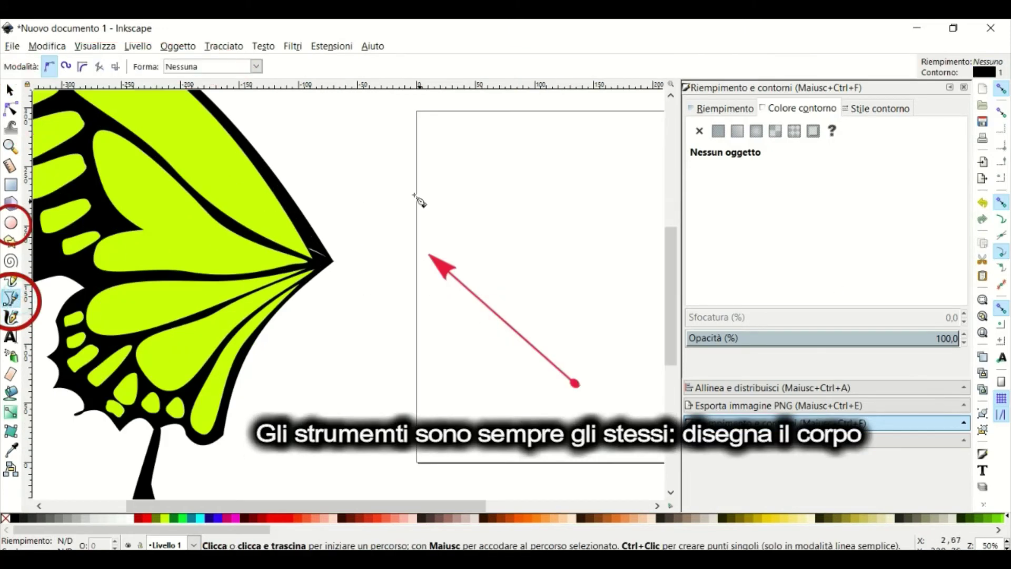
left_click(11, 223)
left_click_drag(361, 199, 428, 228)
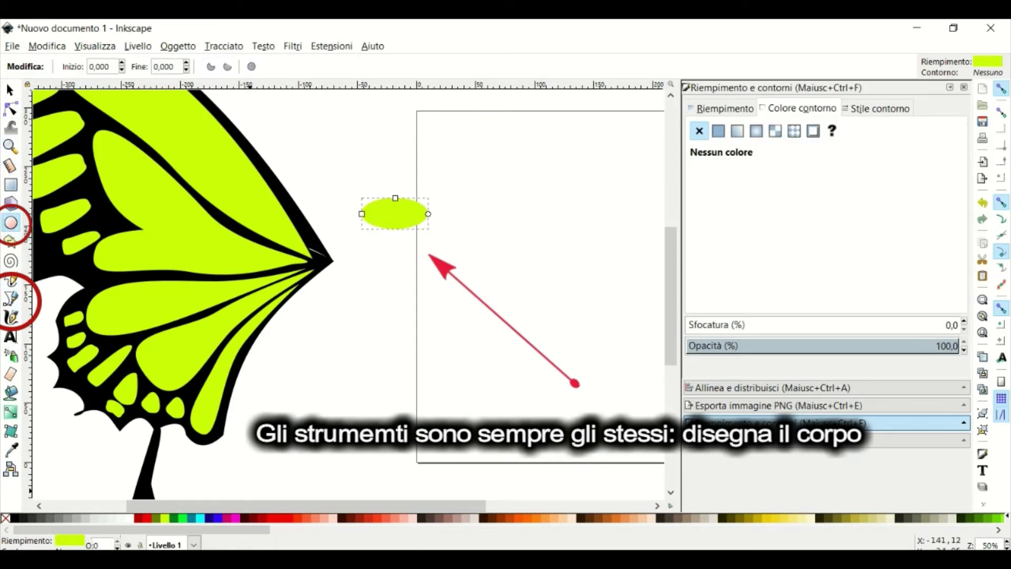
left_click(15, 517)
- Convert the black oval to a path via Tracciato > Oggetto in tracciato
left_click(9, 89)
left_click(304, 257)
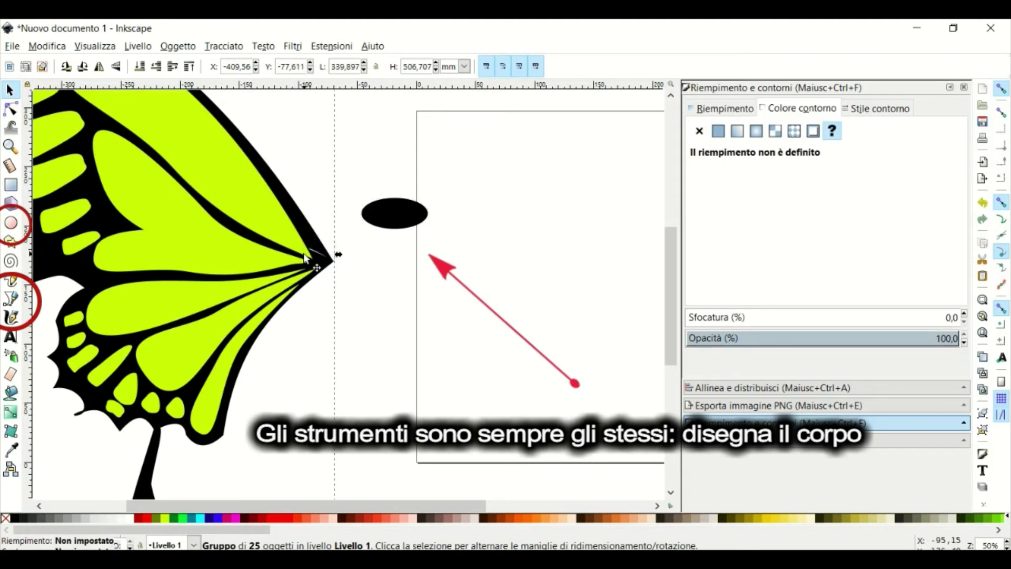
left_click(340, 277)
scroll(337, 279, "up", 2)
left_click(299, 236, "ctrl")
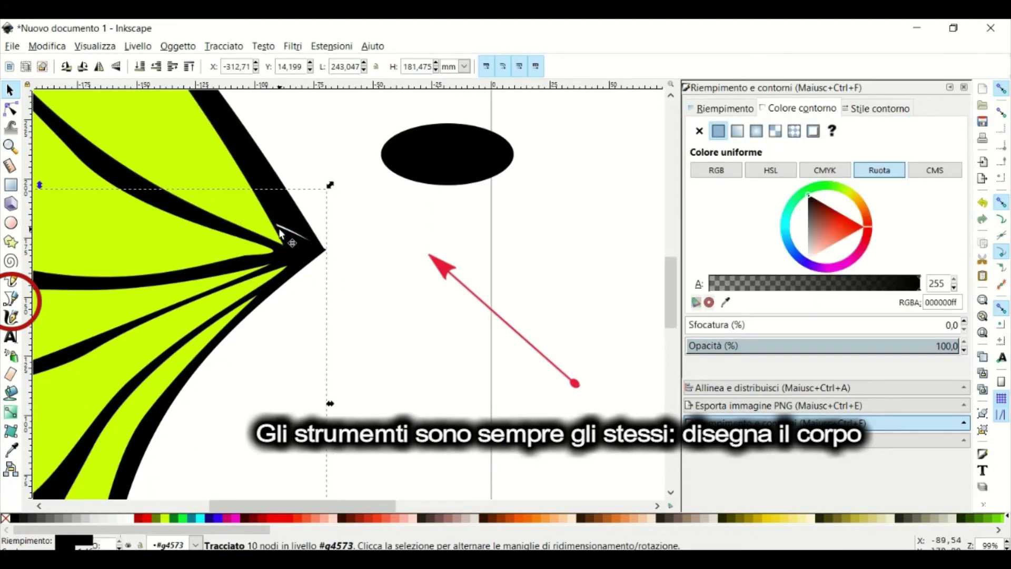
scroll(329, 283, "down", 2)
left_click(385, 208)
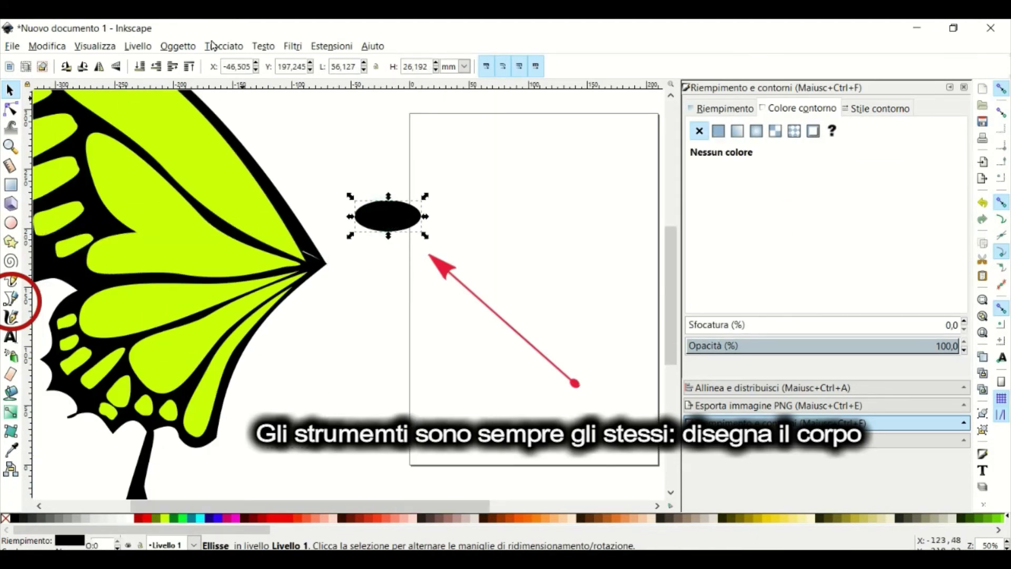
left_click(224, 46)
left_click(265, 63)
left_click(224, 46)
- Flatten the black oval's underside by raising its bottom node
key("Escape")
key("Escape")
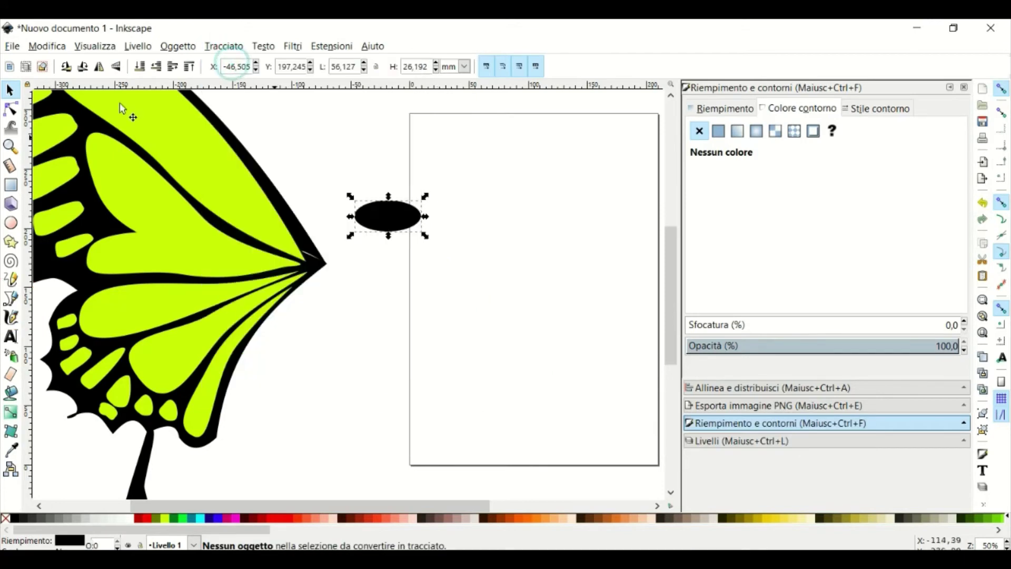
key("n")
left_click(388, 216)
left_click_drag(388, 240, 388, 236)
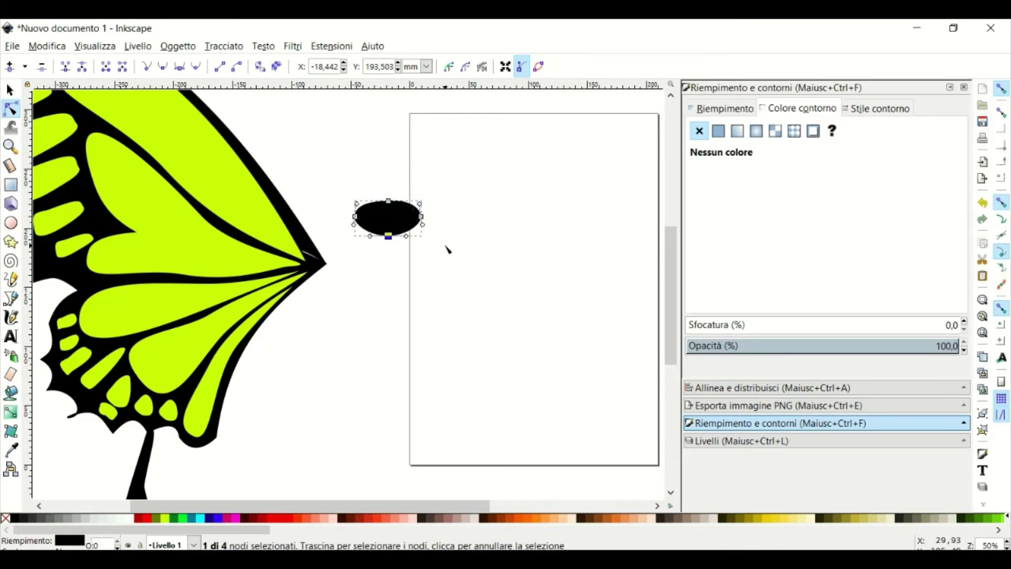
- Draw a black-filled triangle above the oval and rotate it into an antenna
key("b")
left_click(369, 211)
left_click(362, 180)
left_click(375, 201)
left_click(61, 540)
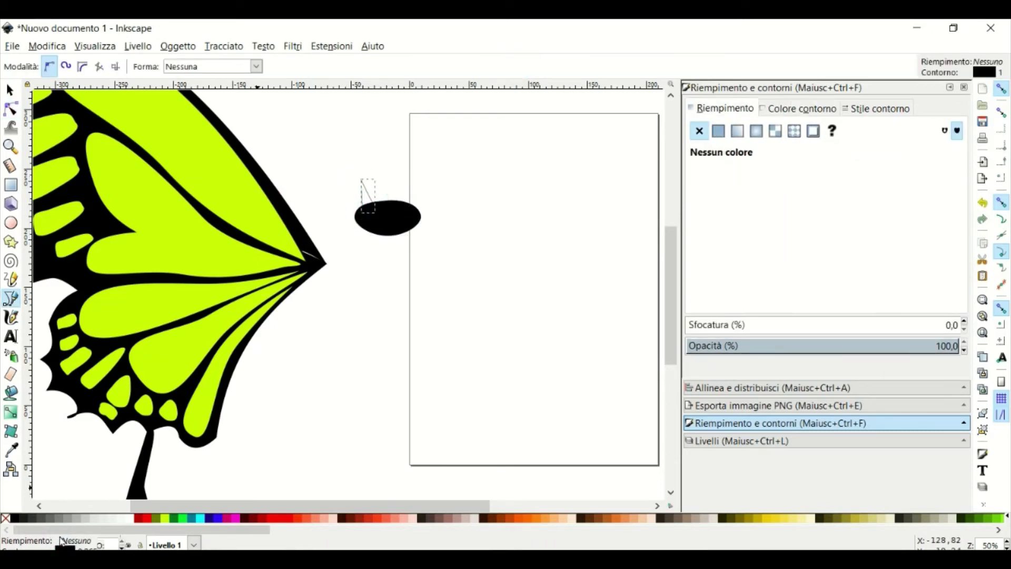
left_click(13, 518)
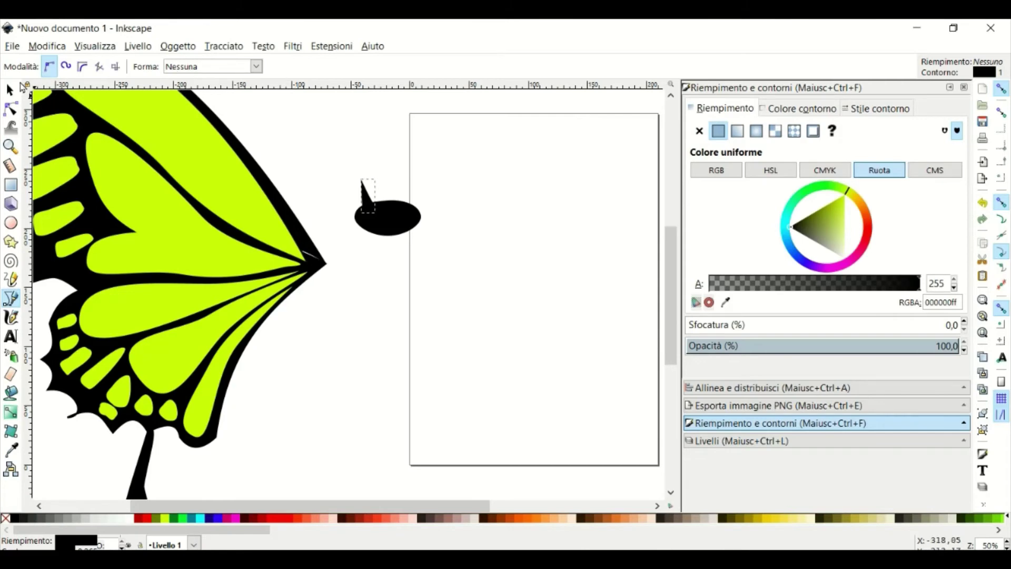
left_click(10, 90)
left_click_drag(379, 196, 372, 169)
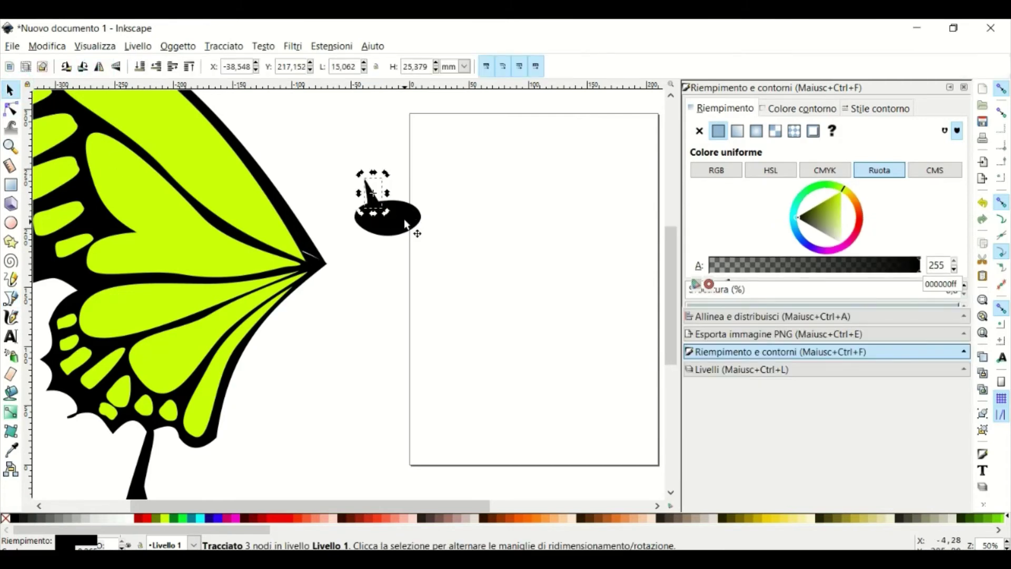
key("Escape")
- Draw a small white ellipse as the eye on the black head
left_click(5, 224)
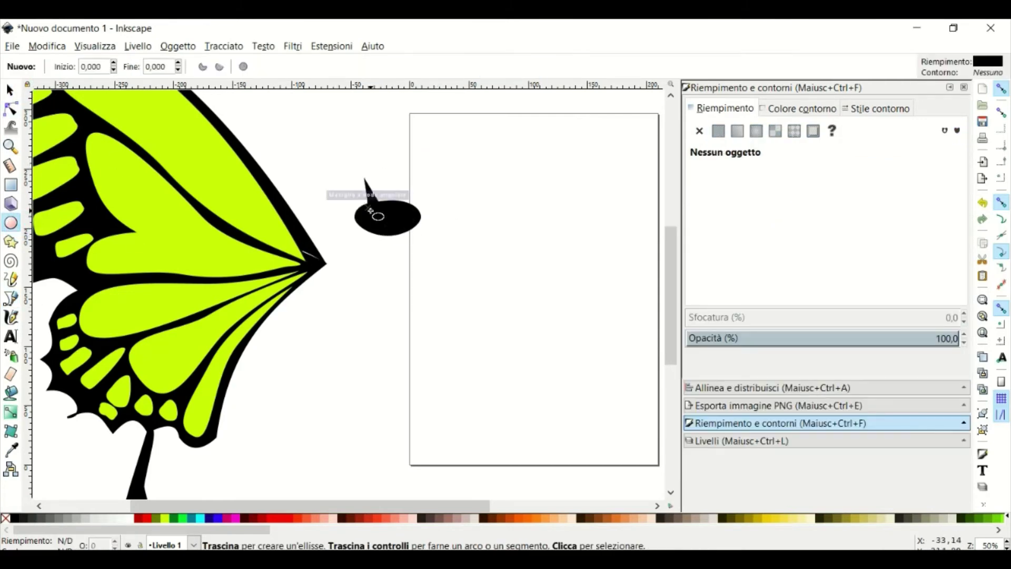
mouse_move(327, 191)
left_mouse_down()
mouse_move(408, 200)
mouse_move(452, 162)
left_mouse_up()
scroll(335, 238, "up", 3)
key("s")
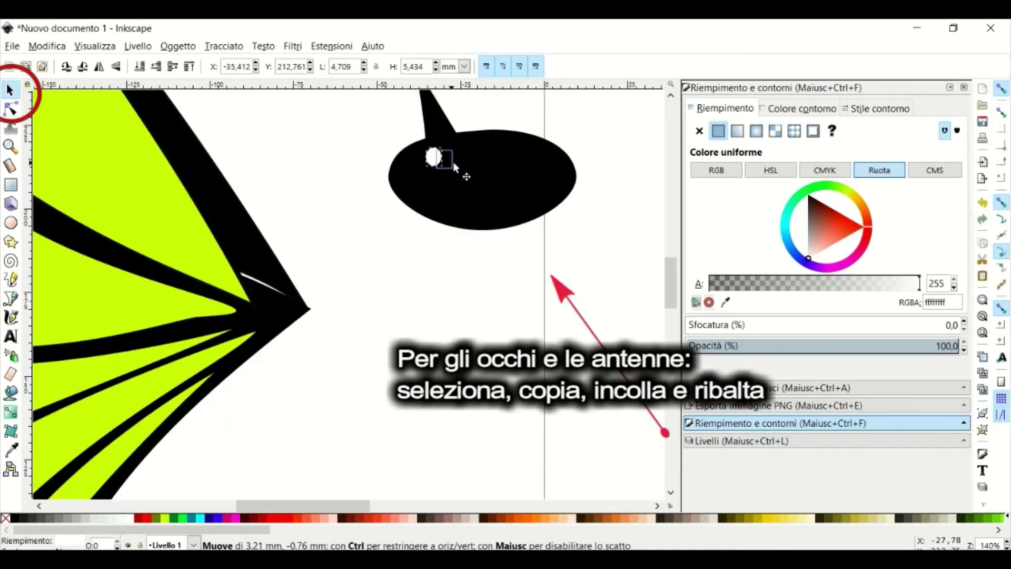
- Finish placing the eye on the head and select the antenna
left_click(453, 162)
scroll(495, 294, "down", 2)
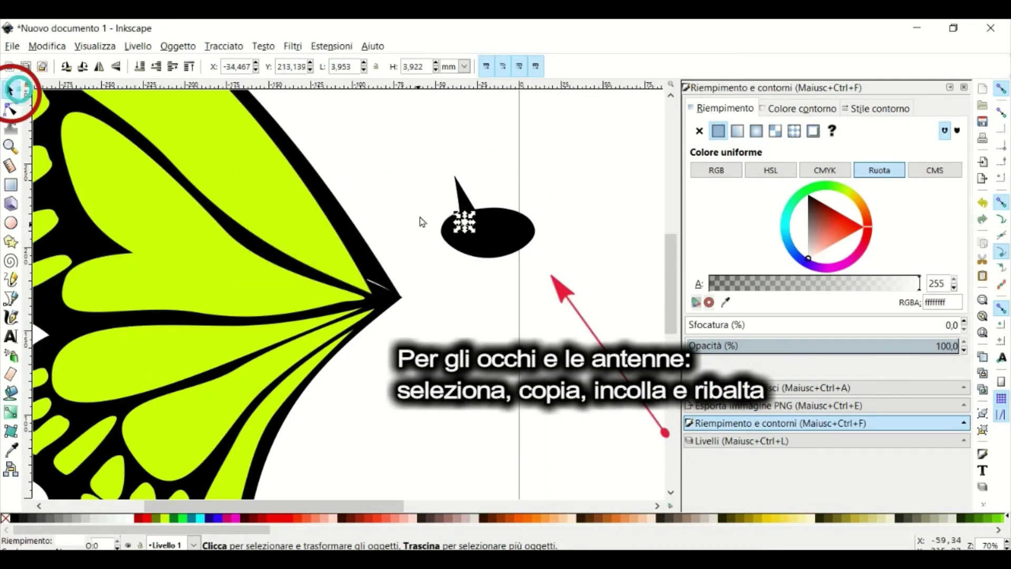
left_click(461, 200)
left_click(10, 109)
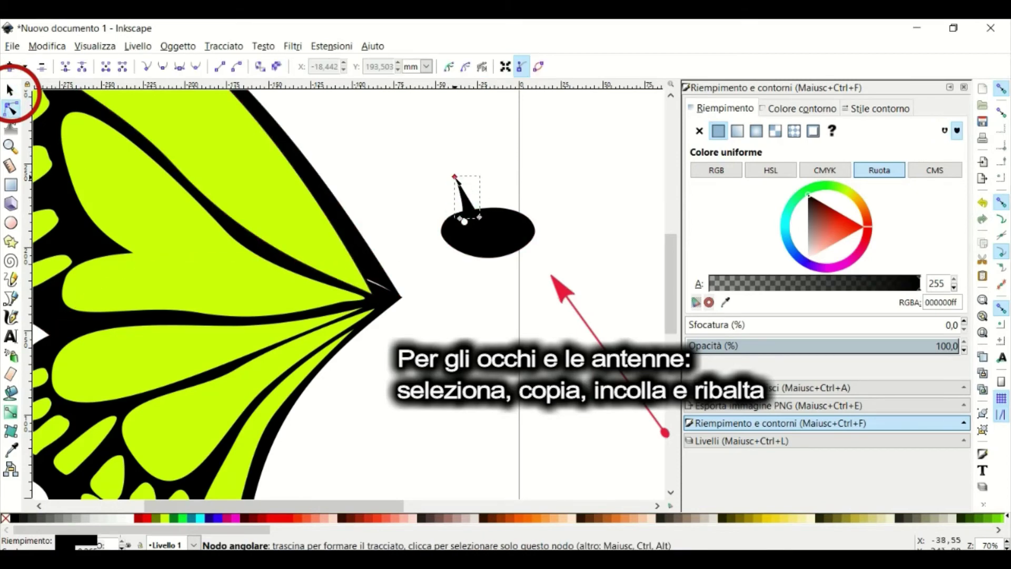
key("s")
- Copy and paste the antenna, move the copy to the head's right side and mirror it
right_click(459, 225)
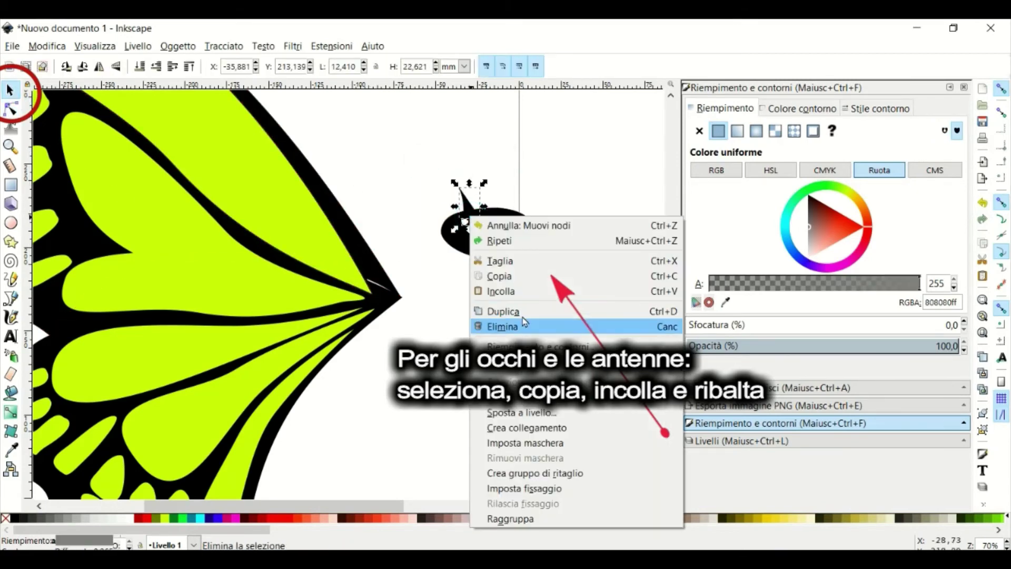
left_click(519, 276)
right_click(511, 176)
left_click(561, 253)
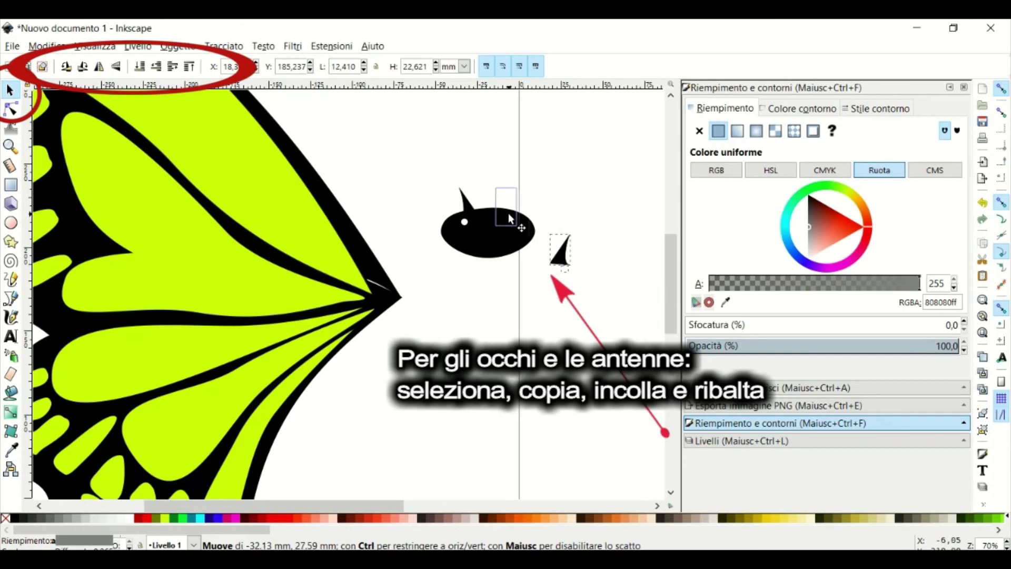
mouse_move(562, 266)
left_mouse_down()
mouse_move(505, 214)
mouse_move(516, 265)
mouse_move(500, 228)
left_mouse_up()
key("Escape")
key("minus")
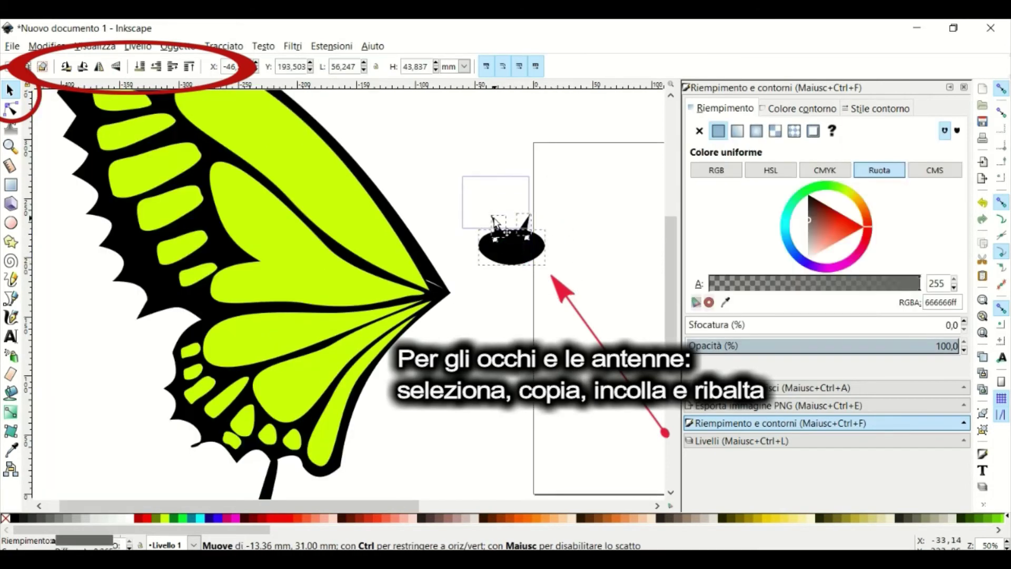
left_click(10, 298)
- Draw a closed zig-zag body outline below the head and fill it black
left_click(476, 226)
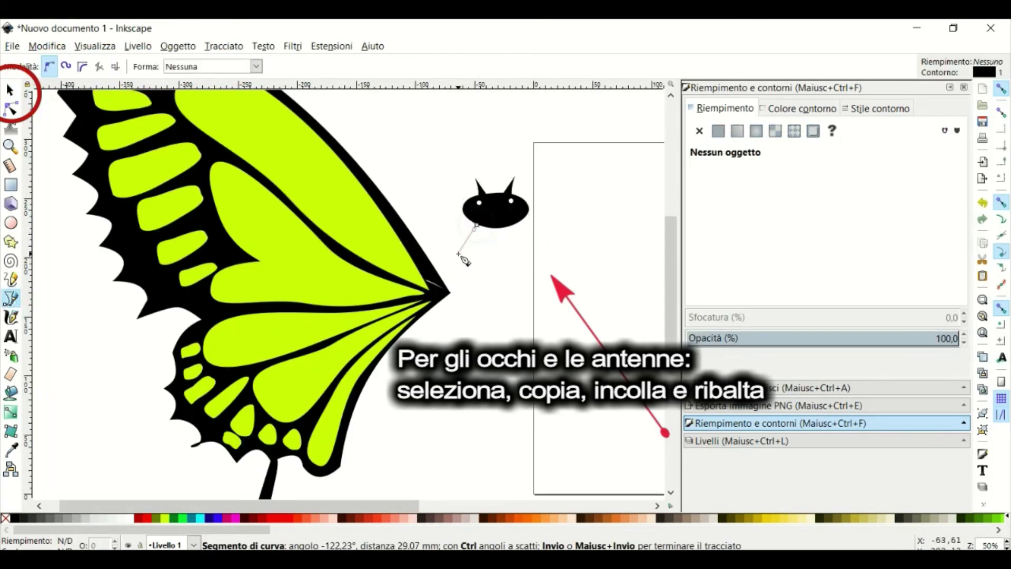
left_click(462, 248)
left_click(472, 271)
left_click(449, 293)
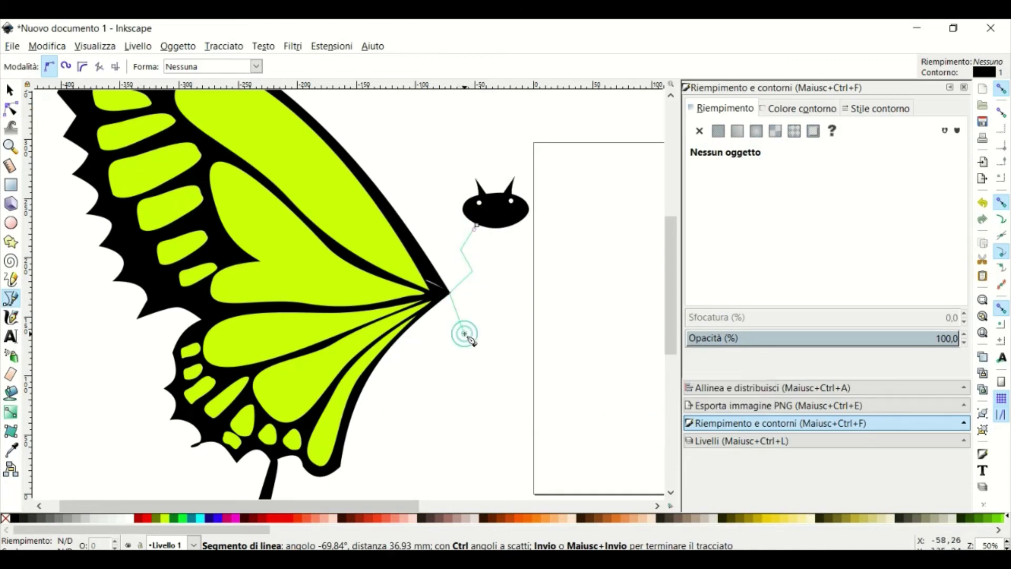
left_click(502, 389)
scroll(487, 339, "down", 2)
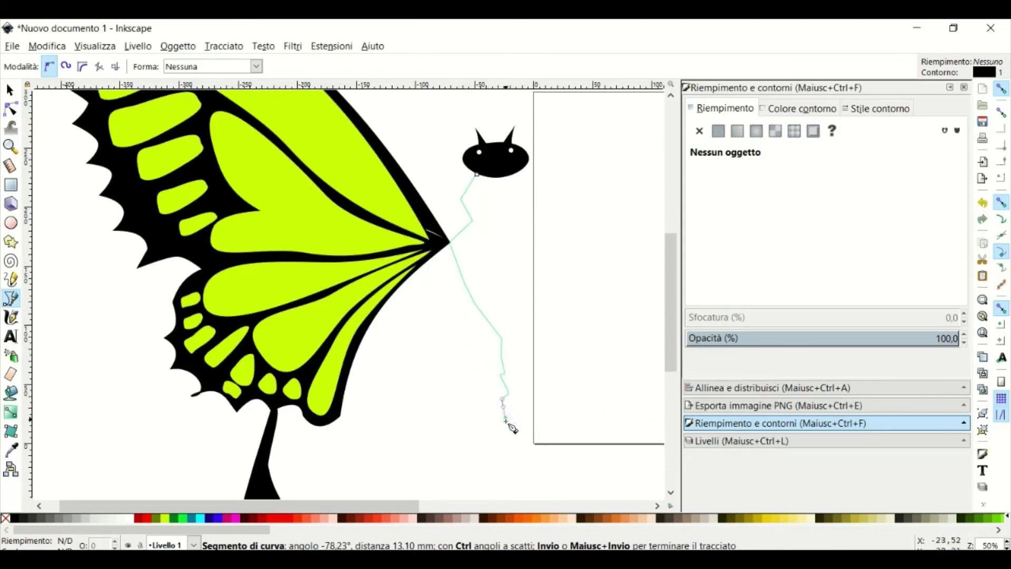
scroll(508, 432, "down", 1)
left_click(504, 442)
left_click(531, 448)
left_click(533, 343)
left_click(522, 310)
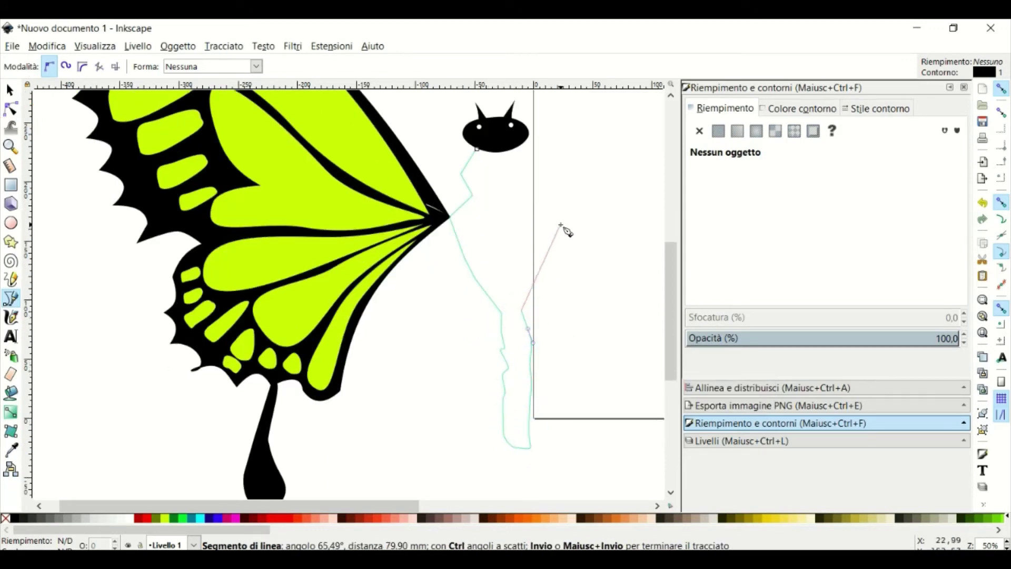
left_click(537, 199)
left_click(546, 171)
left_click(524, 148)
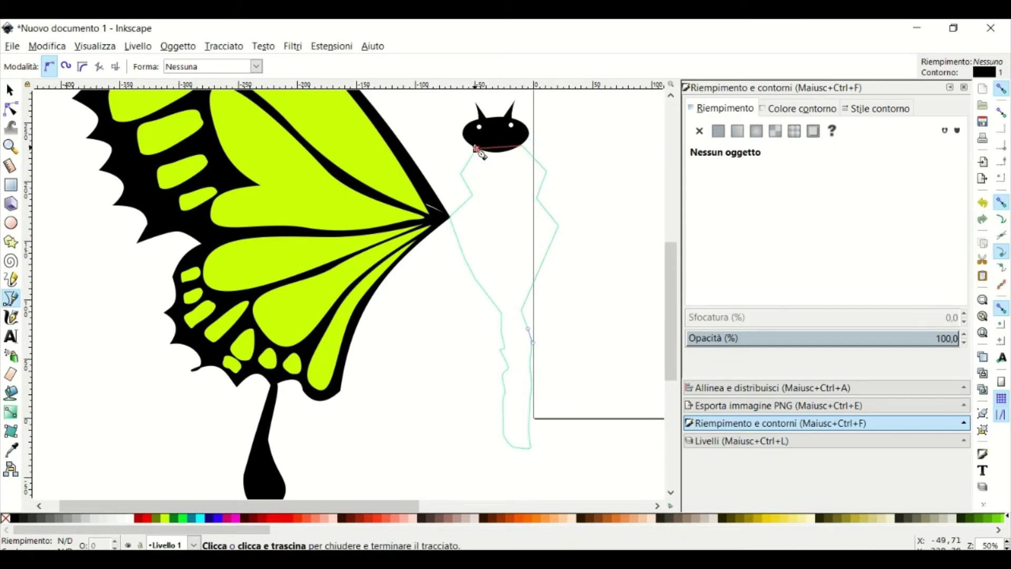
left_click(476, 149)
left_click(16, 518)
- Select the head and body together and rescale them to meet the wing's base
key("s")
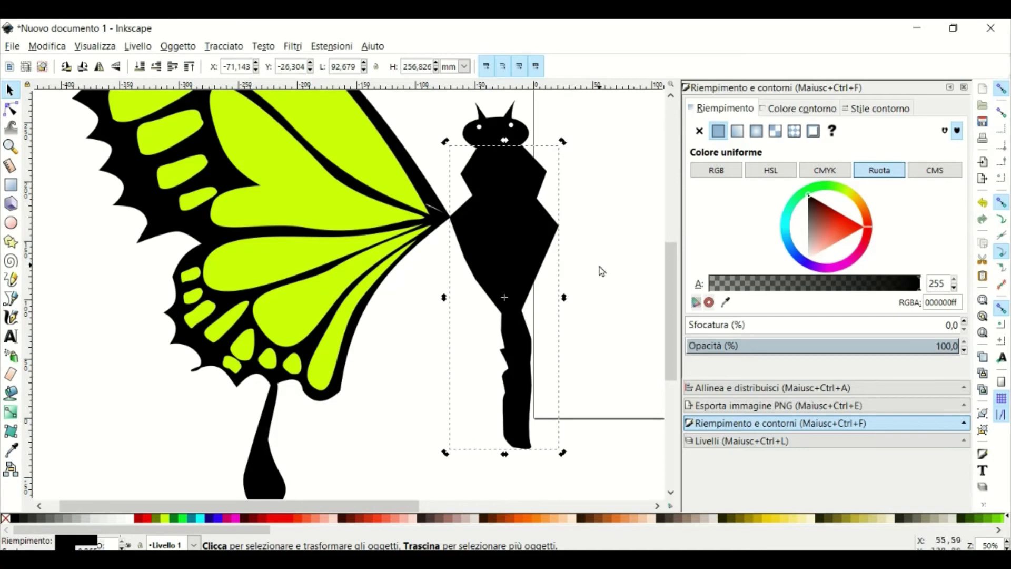
scroll(602, 271, "down", 2)
left_click_drag(516, 271, 532, 297)
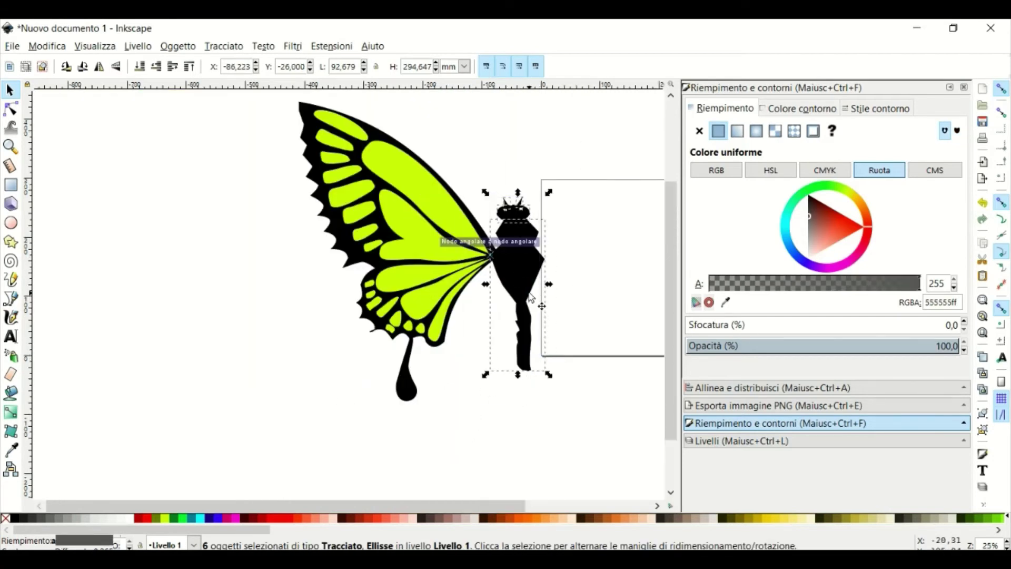
left_click_drag(548, 375, 537, 350)
left_click_drag(518, 266, 511, 267)
left_click_drag(530, 336, 533, 348)
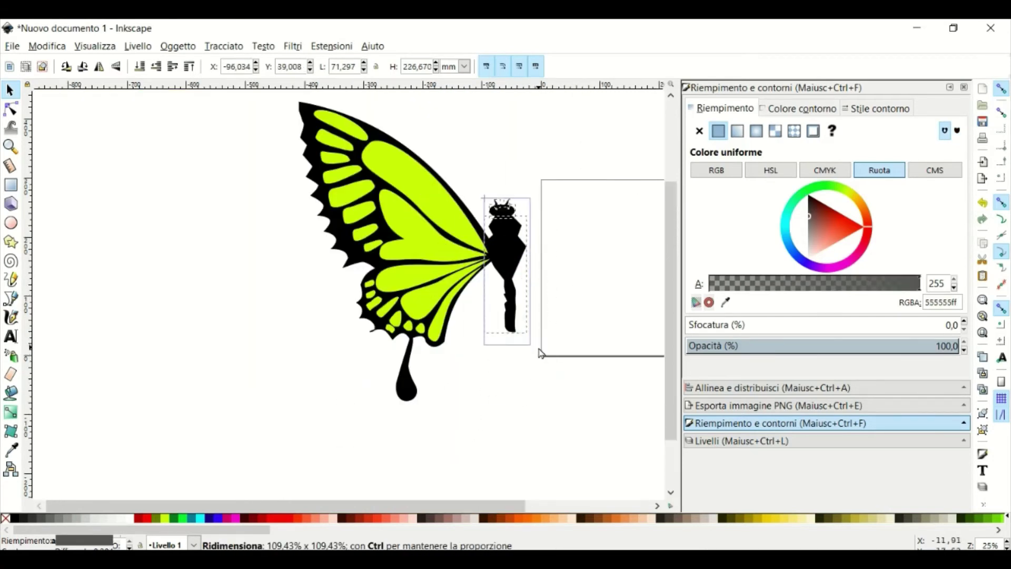
left_click(590, 227)
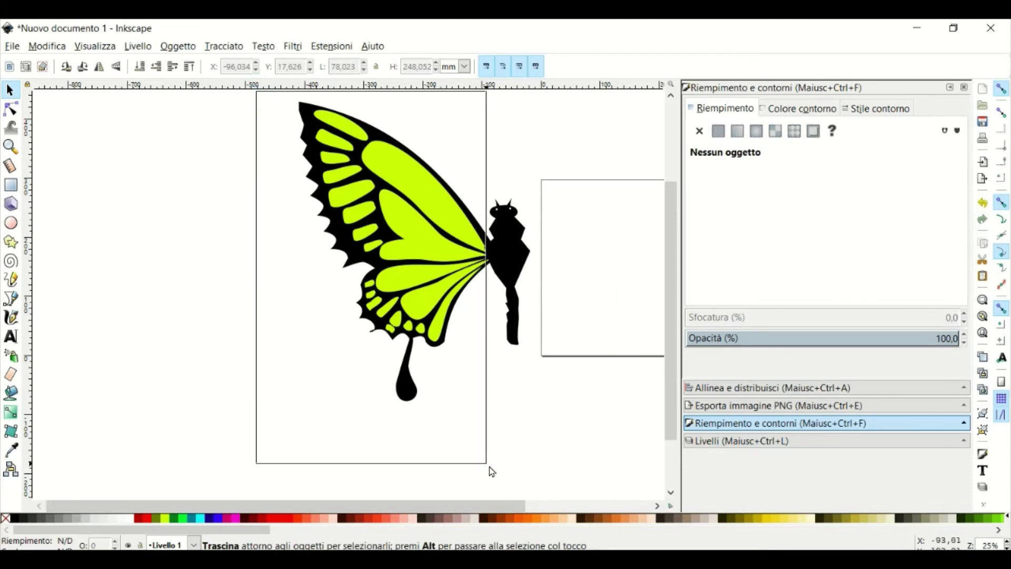
left_click_drag(258, 94, 537, 463)
scroll(580, 279, "up", 3)
- Select the black body and pull its thorax corner inward with the node editor
scroll(539, 316, "up", 3)
left_click(532, 169)
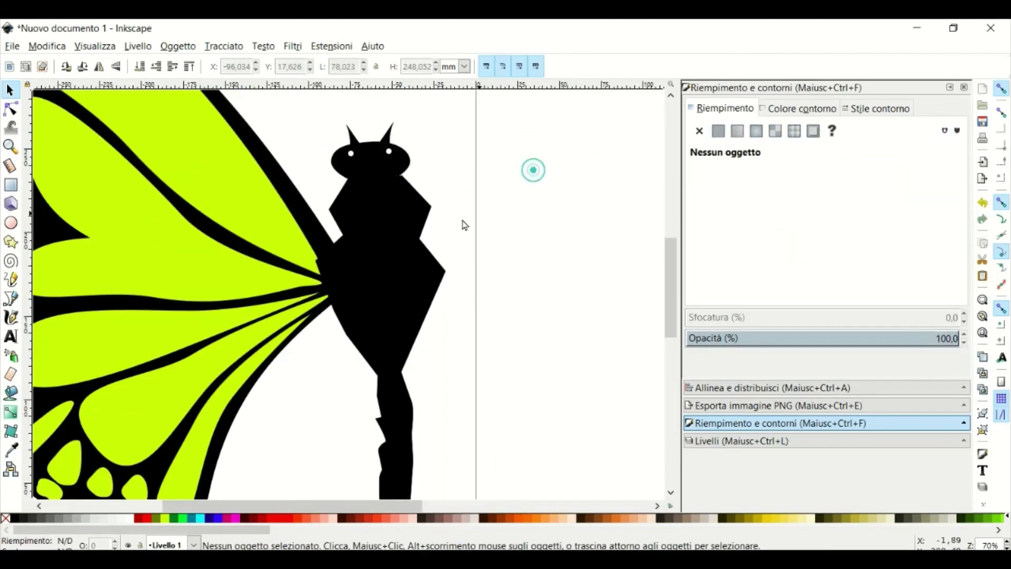
left_click(342, 236)
left_click(11, 110)
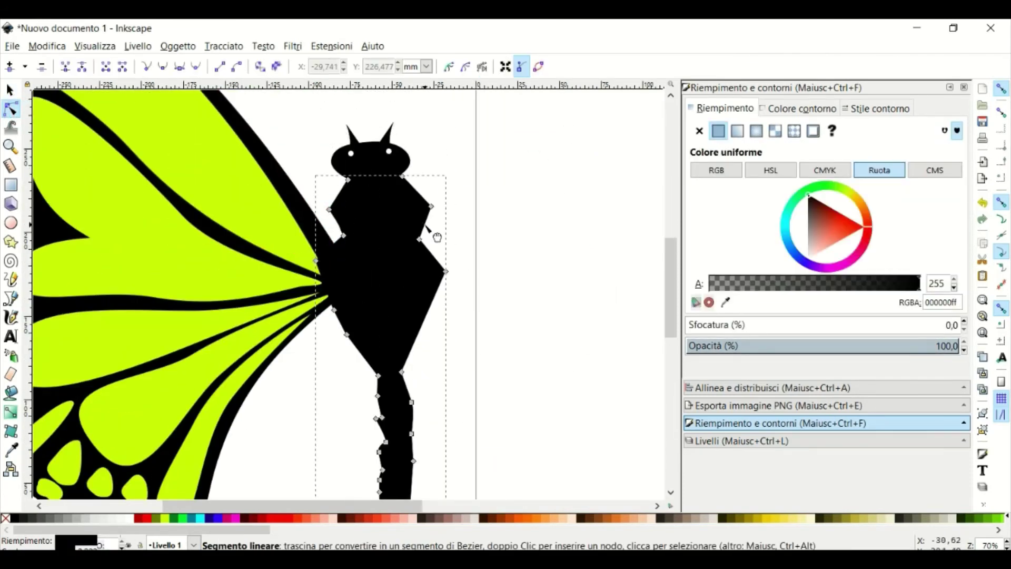
left_click_drag(446, 271, 437, 260)
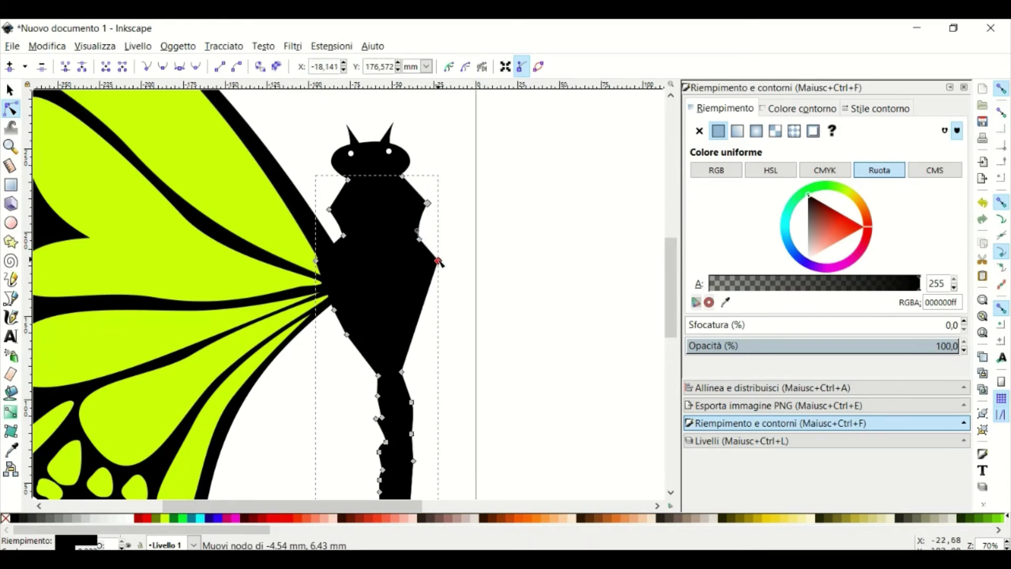
- Slim the abdomen by adjusting its left-side nodes, then reselect the body
scroll(421, 326, "down", 2)
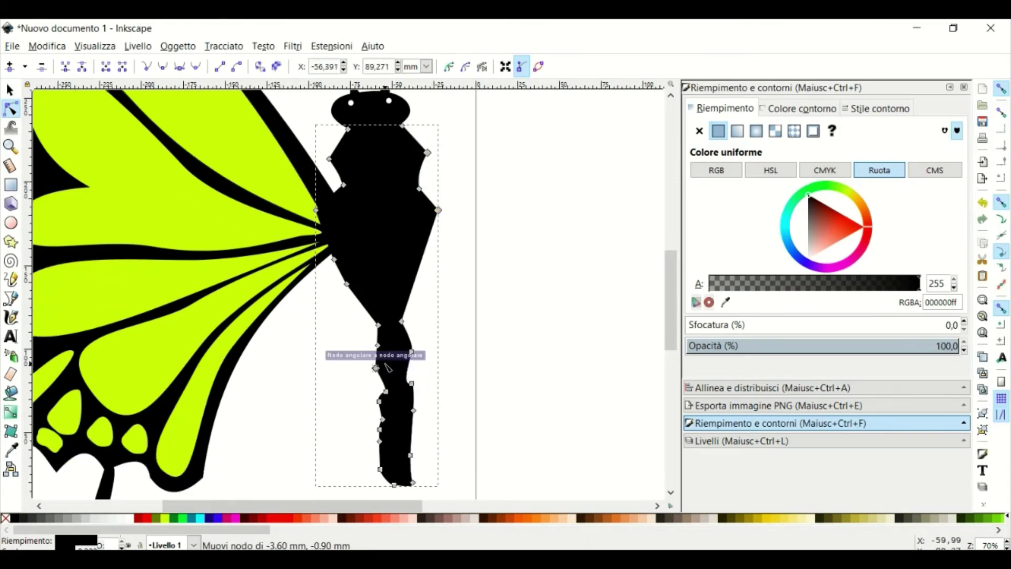
scroll(384, 368, "down", 4)
mouse_move(412, 350)
left_mouse_down()
mouse_move(387, 349)
mouse_move(386, 371)
left_mouse_up()
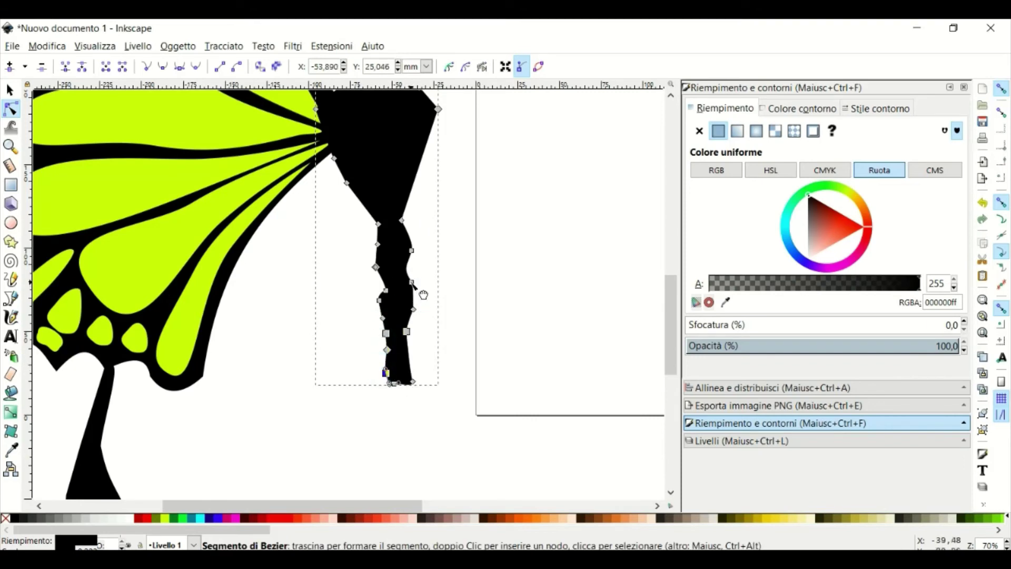
left_click_drag(386, 289, 380, 286)
left_click_drag(377, 243, 375, 245)
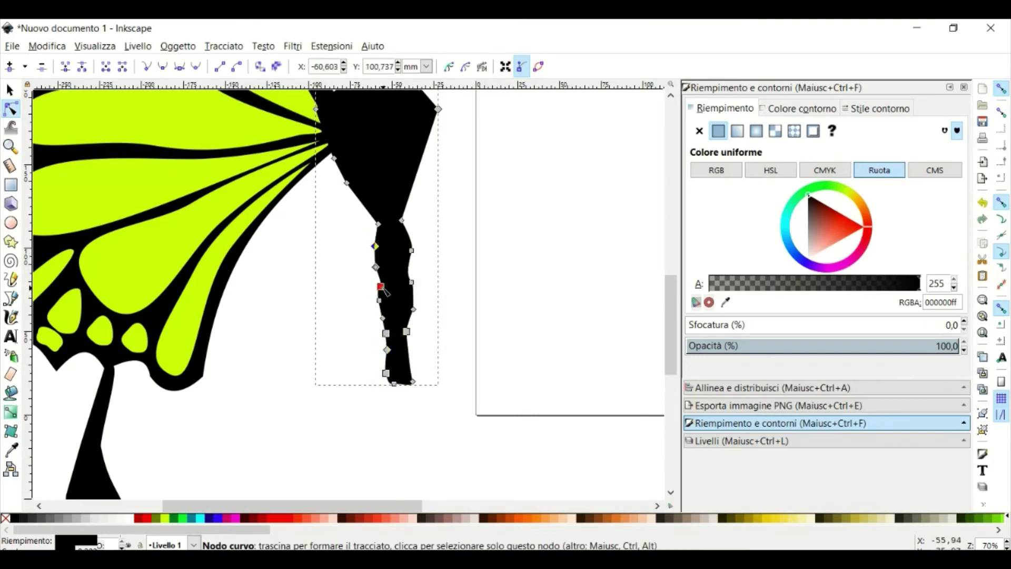
left_click(11, 279)
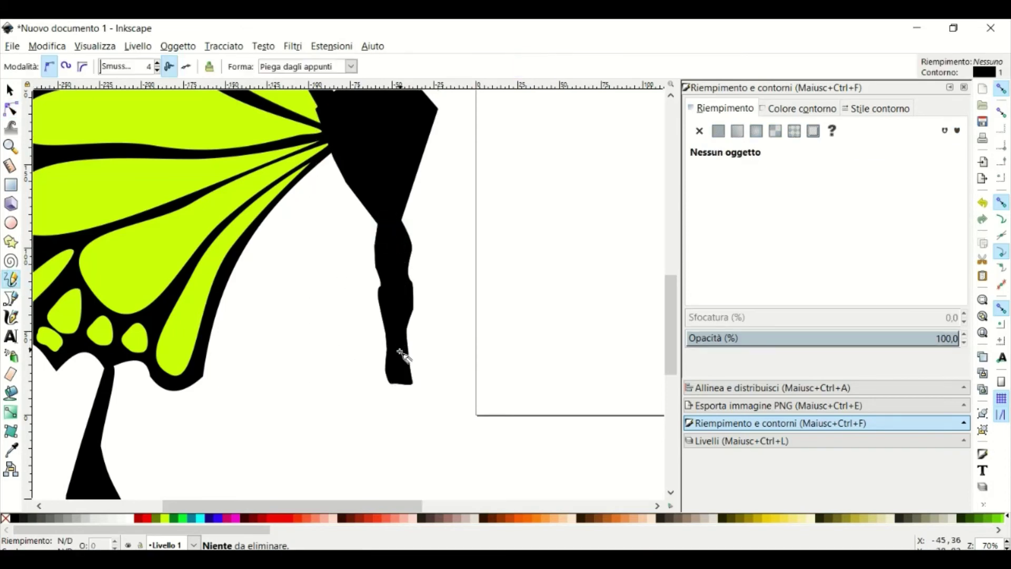
left_click(9, 89)
left_click(400, 297)
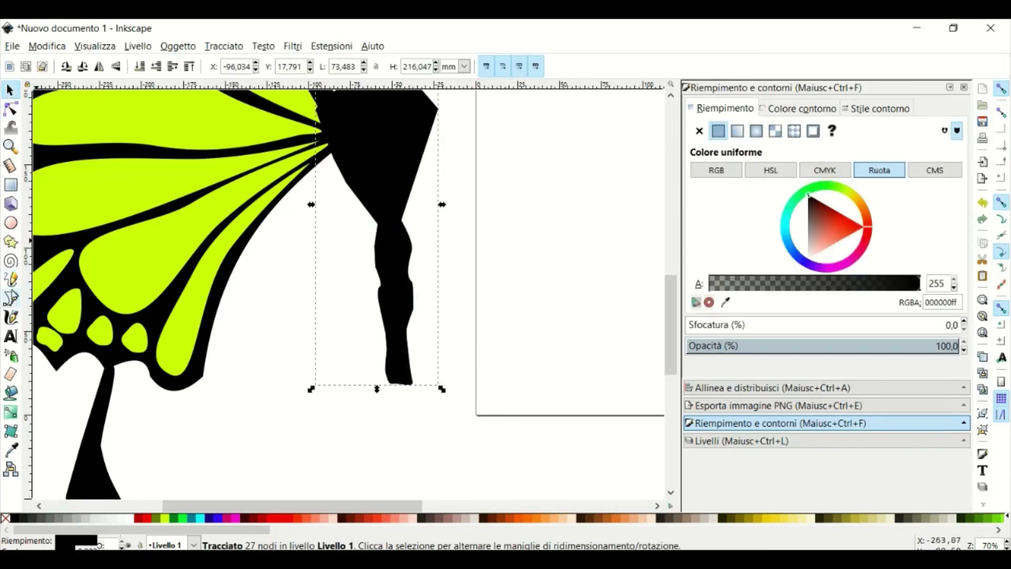
- Draw a thin closed stripe on the abdomen with a dark grey 5,865 mm stroke and grey fill
key("b")
left_click(394, 236)
left_click(392, 349)
left_click(393, 237)
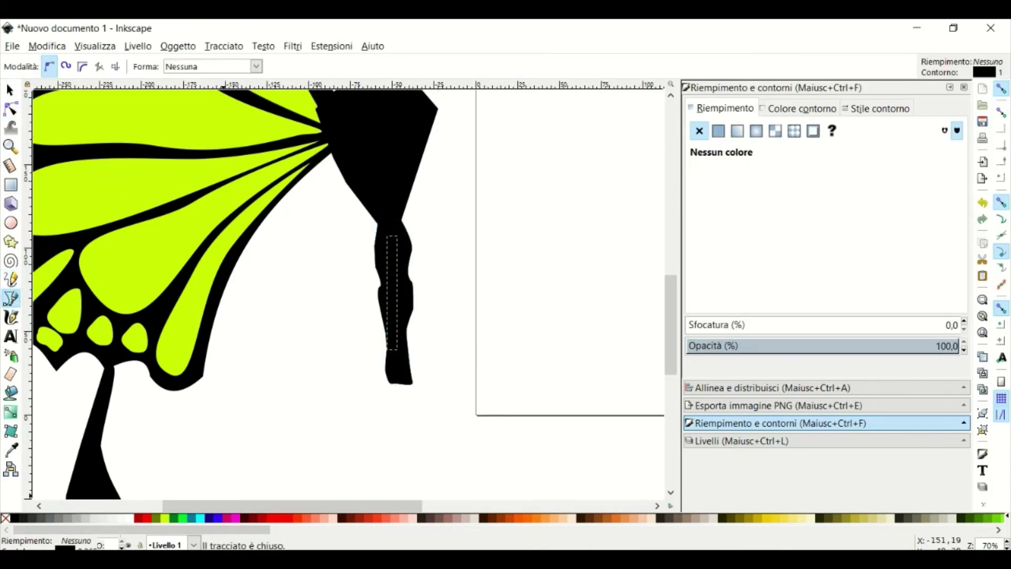
left_click(784, 109)
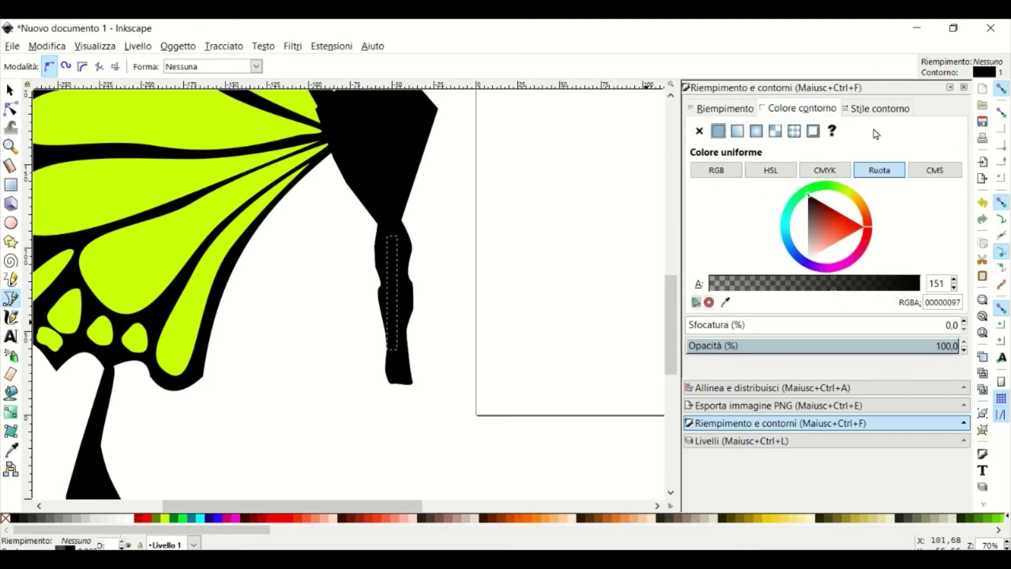
left_click_drag(814, 249, 808, 205)
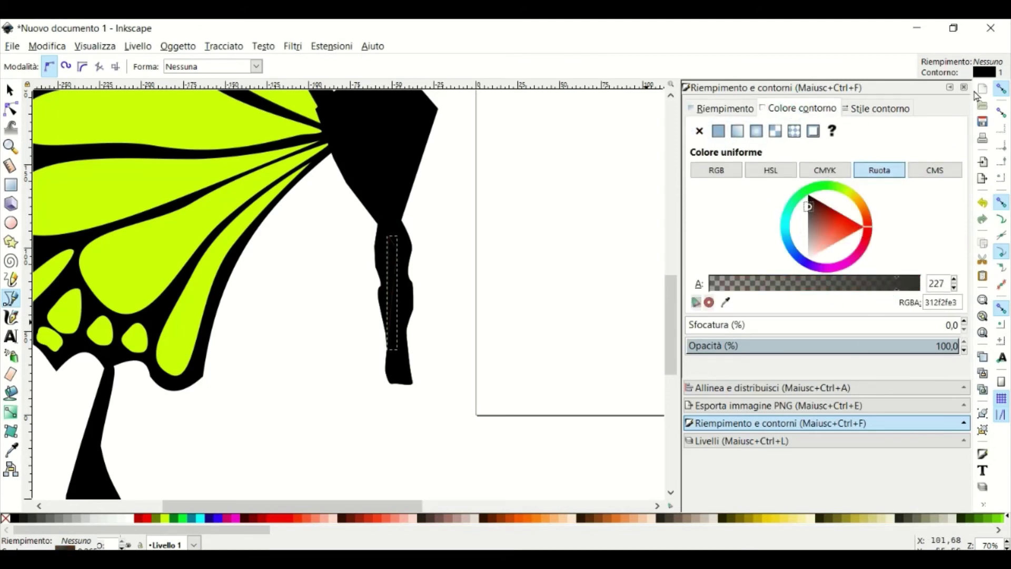
left_click(876, 107)
double_click(820, 130)
type("5,865")
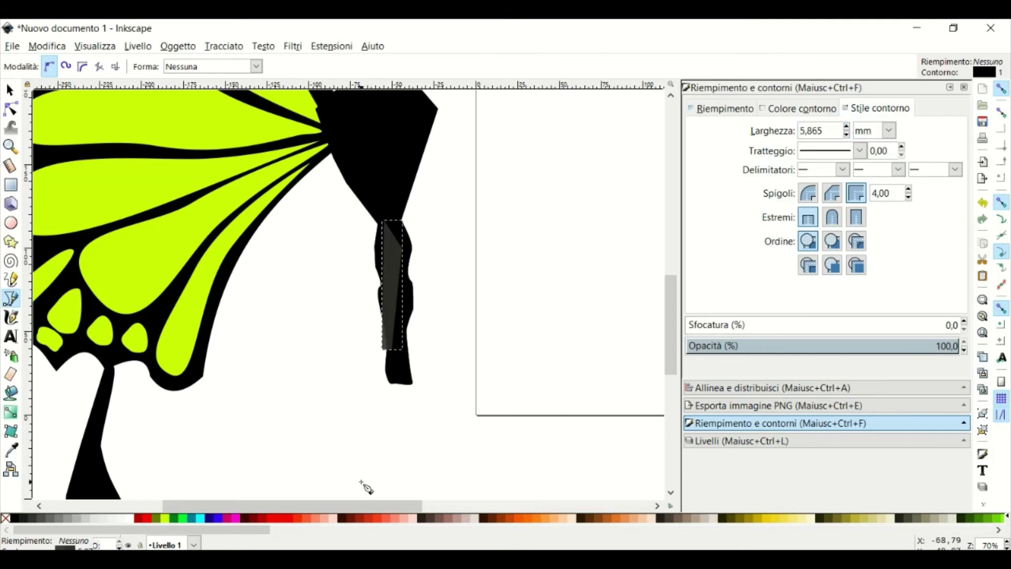
left_click(62, 522)
- Move the stripe down the abdomen's center and node-edit it into a narrow triangle
left_click(9, 90)
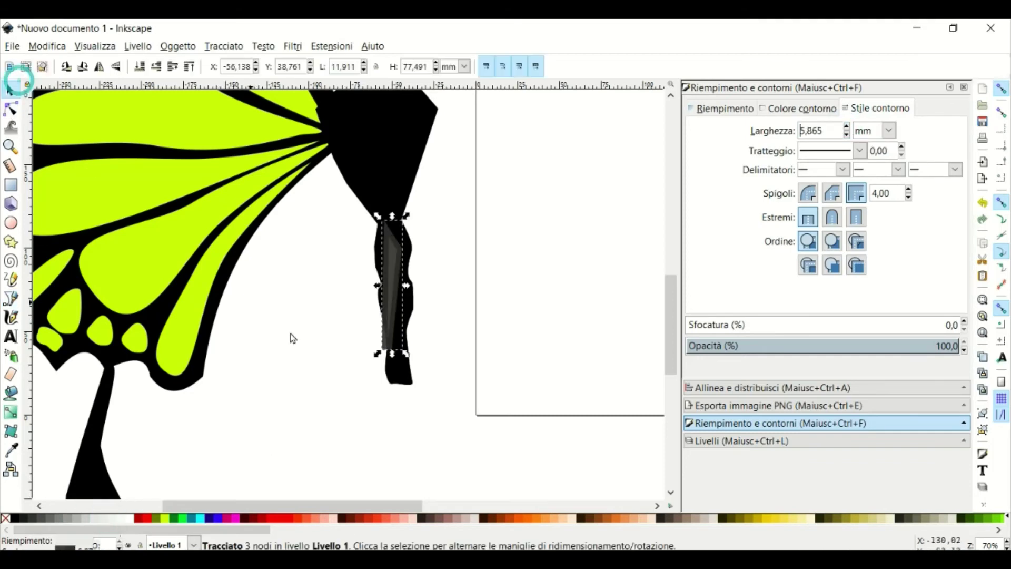
left_click_drag(388, 282, 395, 293)
left_click(490, 228)
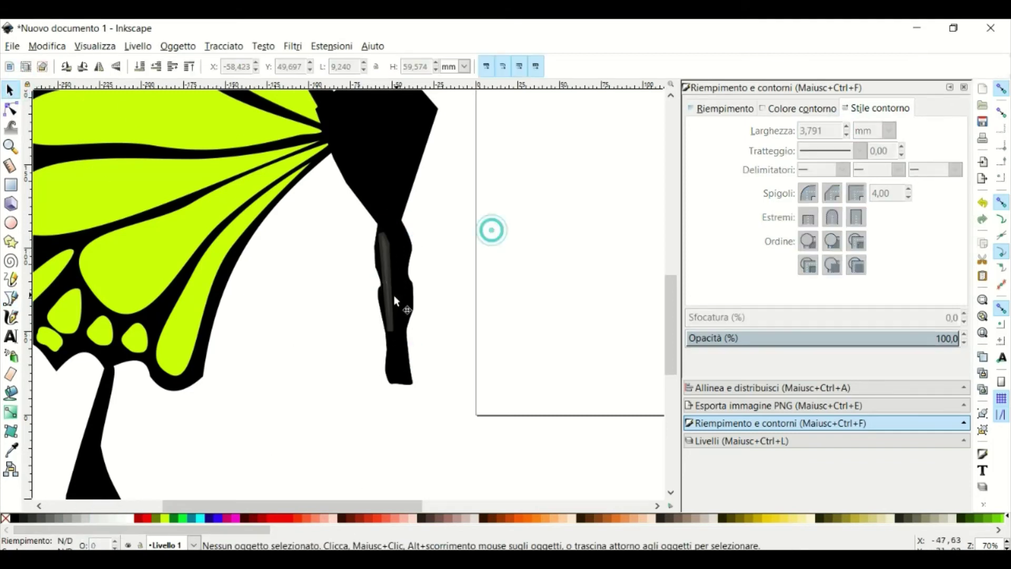
left_click(393, 295)
left_click(11, 109)
left_click_drag(402, 345, 399, 352)
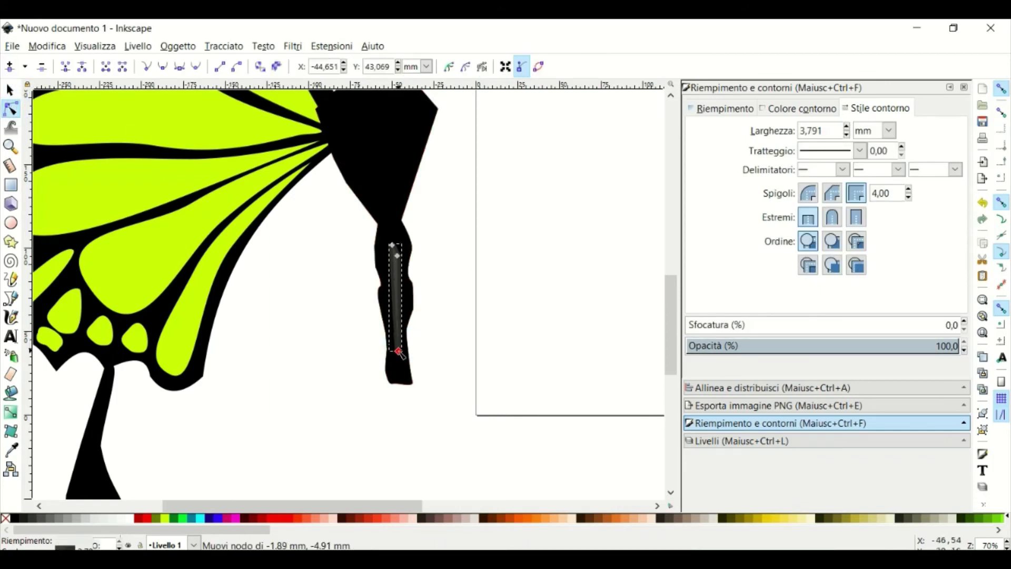
left_click_drag(399, 239, 386, 240)
scroll(600, 316, "up", 5)
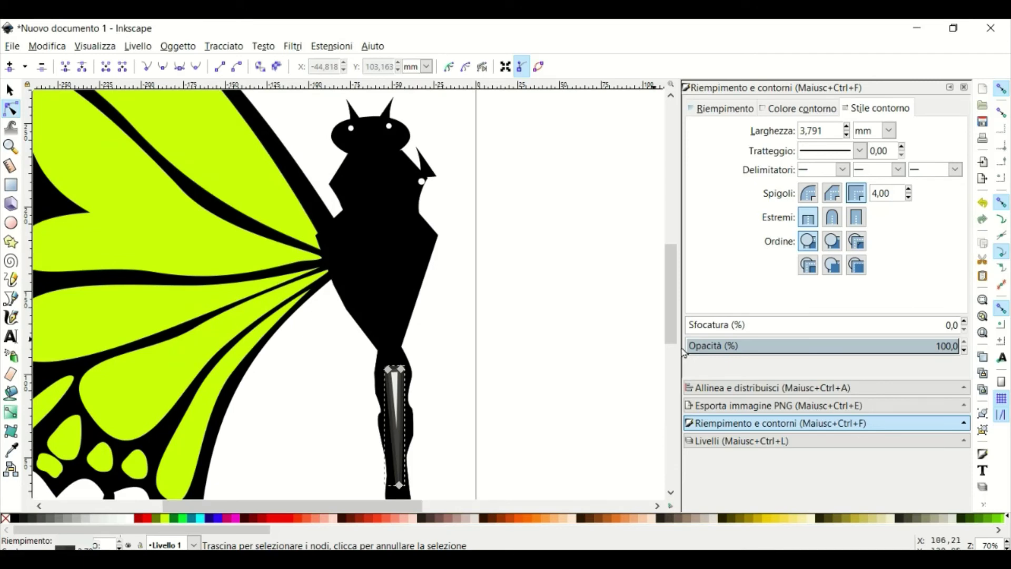
- Duplicate the triangle, flip it vertically, shorten it and move it into the thorax
key("s")
right_click(374, 94)
left_click(421, 190)
left_click_drag(396, 492, 405, 321)
mouse_move(403, 363)
left_mouse_down()
mouse_move(411, 238)
mouse_move(397, 196)
left_mouse_up()
- Position a second light shape lower in the thorax and shorten it into a flat oval
key("Escape")
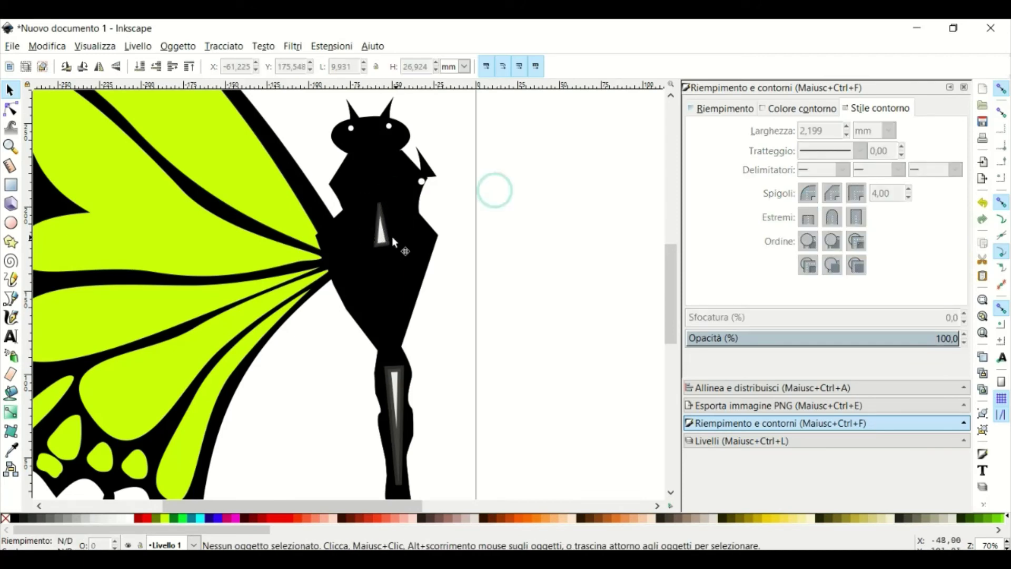
right_click(380, 240)
left_click_drag(383, 253, 384, 275)
left_click_drag(382, 219, 380, 235)
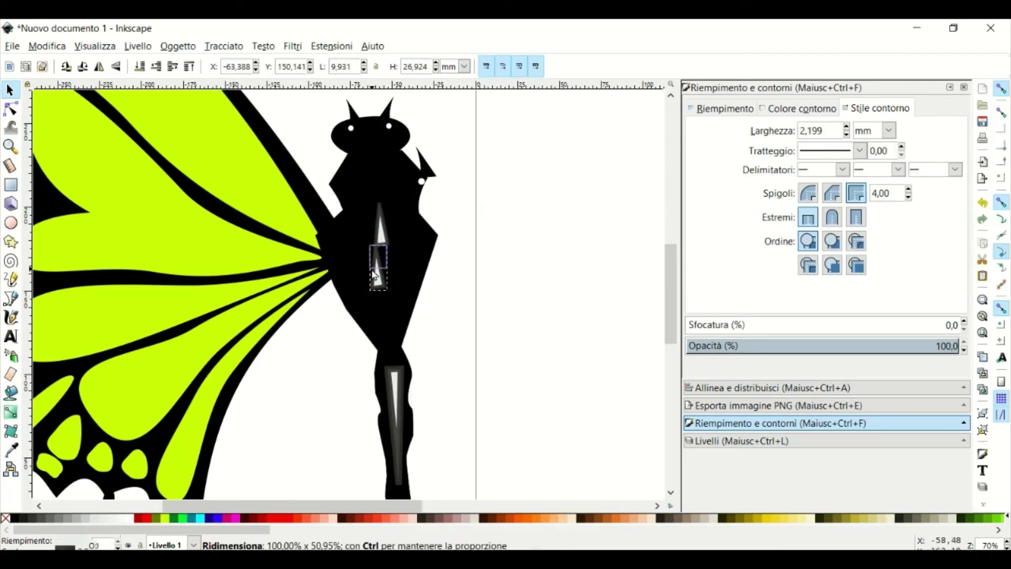
left_click(11, 109)
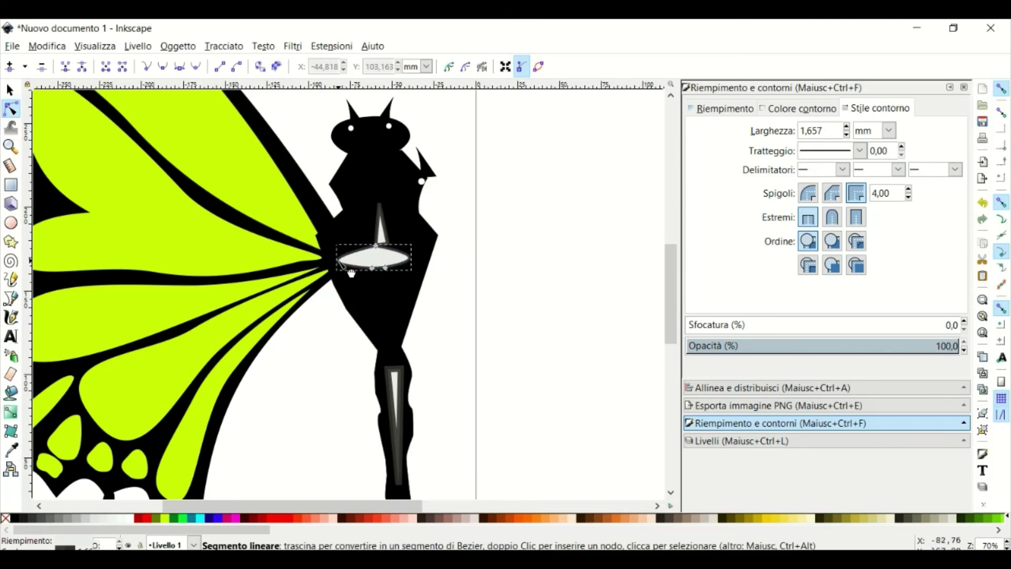
- Move the oval below the triangle, notch its lower edge and fill it dark grey
key("s")
left_click_drag(387, 273, 395, 295)
left_click(12, 109)
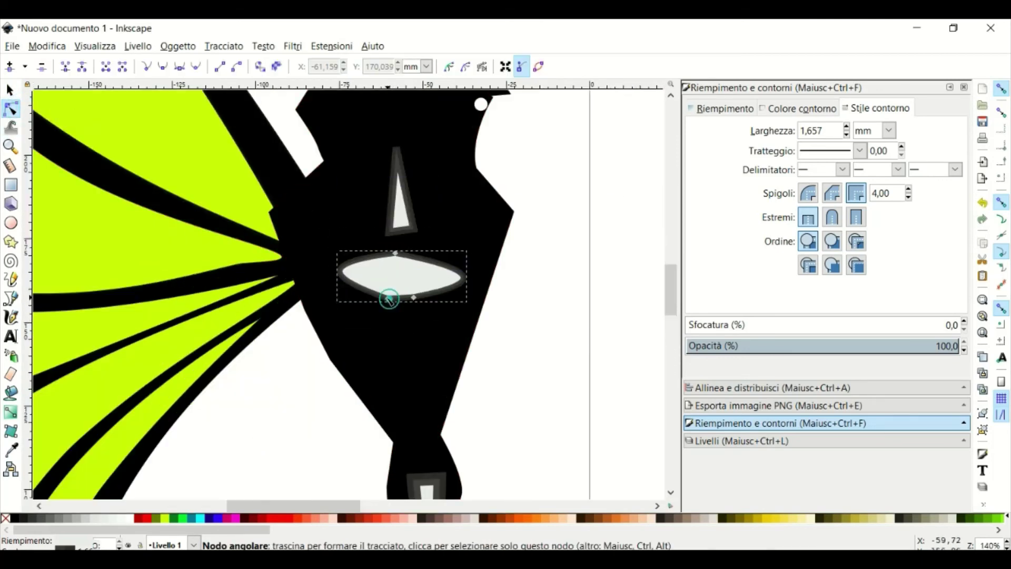
left_click_drag(368, 292, 394, 285)
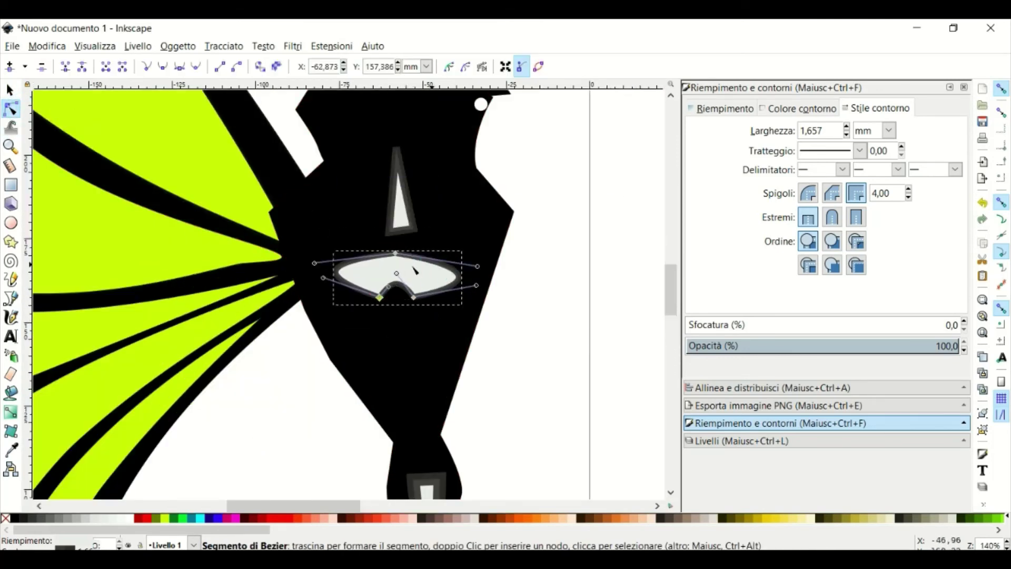
left_click(38, 505)
left_click(74, 518)
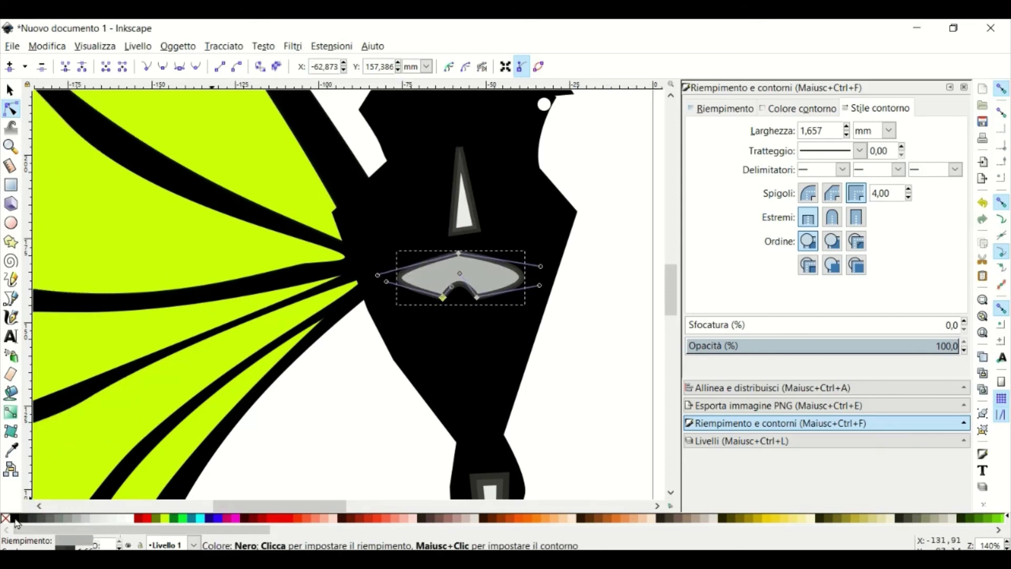
left_click(28, 520)
key("minus")
key("minus")
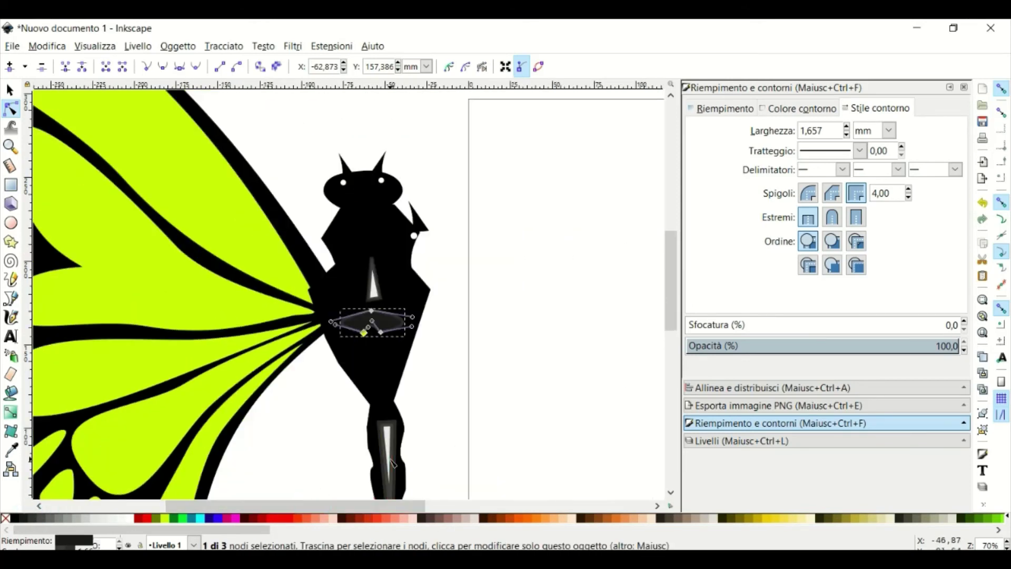
- Click through the thorax triangle, antenna spike and eye dot to check the body pieces
left_click(400, 287)
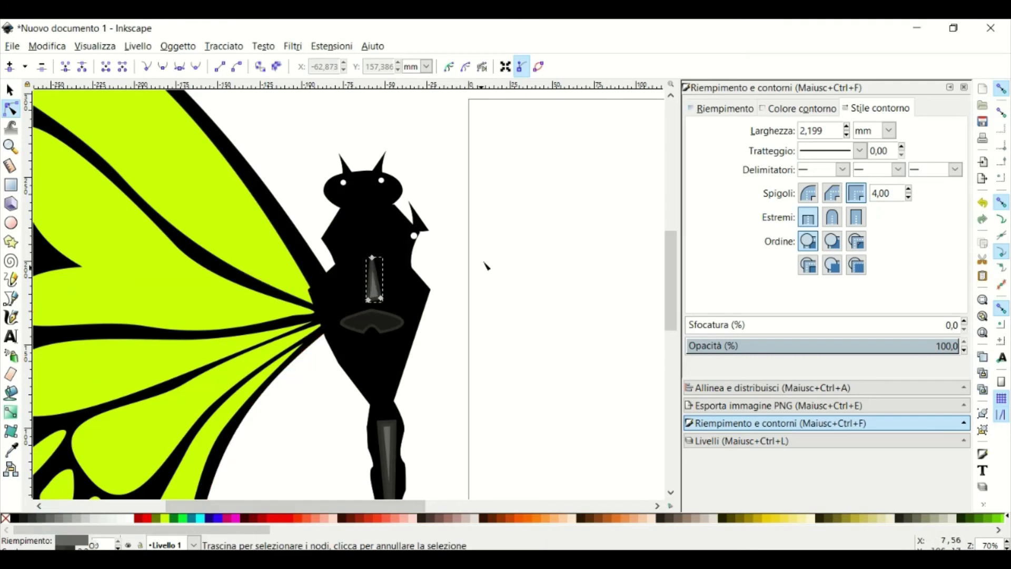
scroll(489, 263, "down", 3)
key("s")
left_click(474, 243)
scroll(485, 255, "up", 3)
scroll(501, 282, "up", 2)
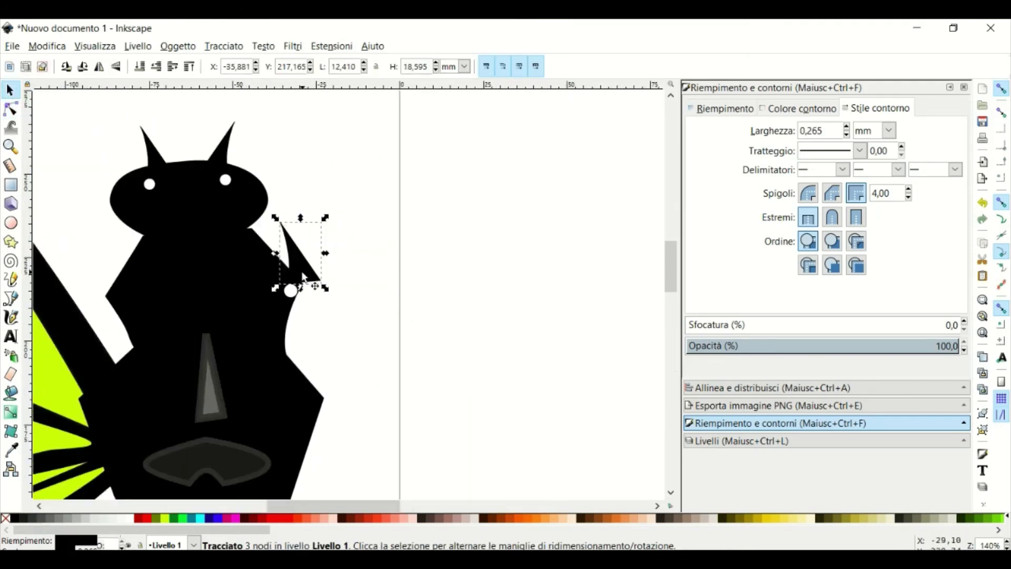
right_click(299, 274)
left_click(334, 375)
left_click(291, 290, "ctrl")
scroll(469, 361, "down", 5)
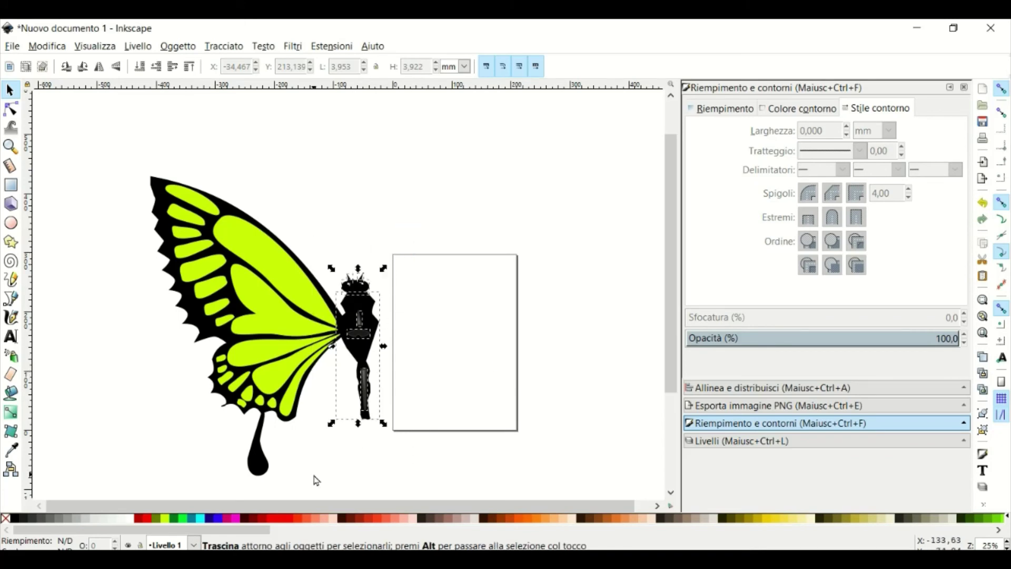
- Select all nine body pieces and group them into one object
key("ctrl+a")
left_click(178, 46)
left_click(203, 144)
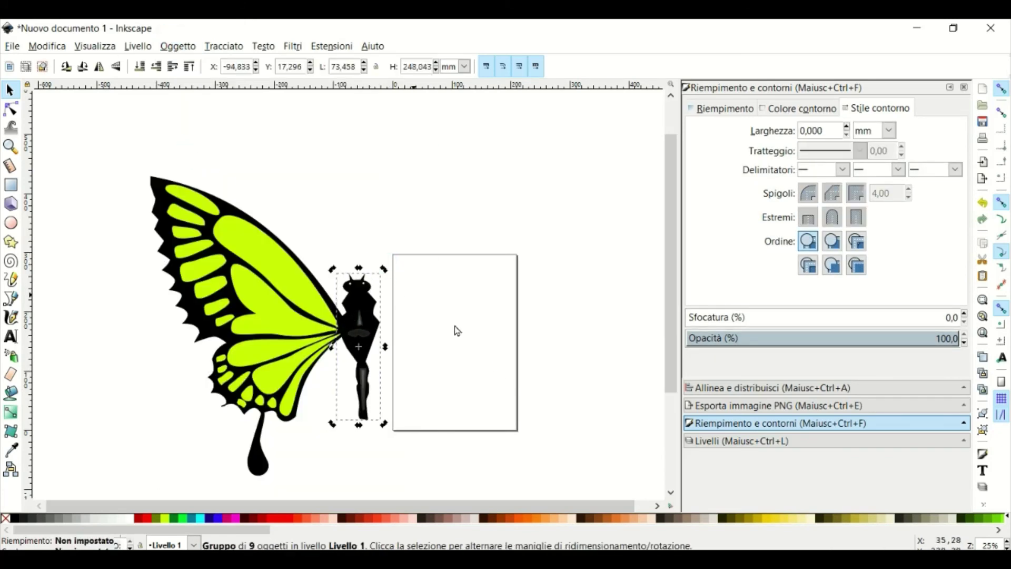
left_click(535, 354)
left_click(11, 298)
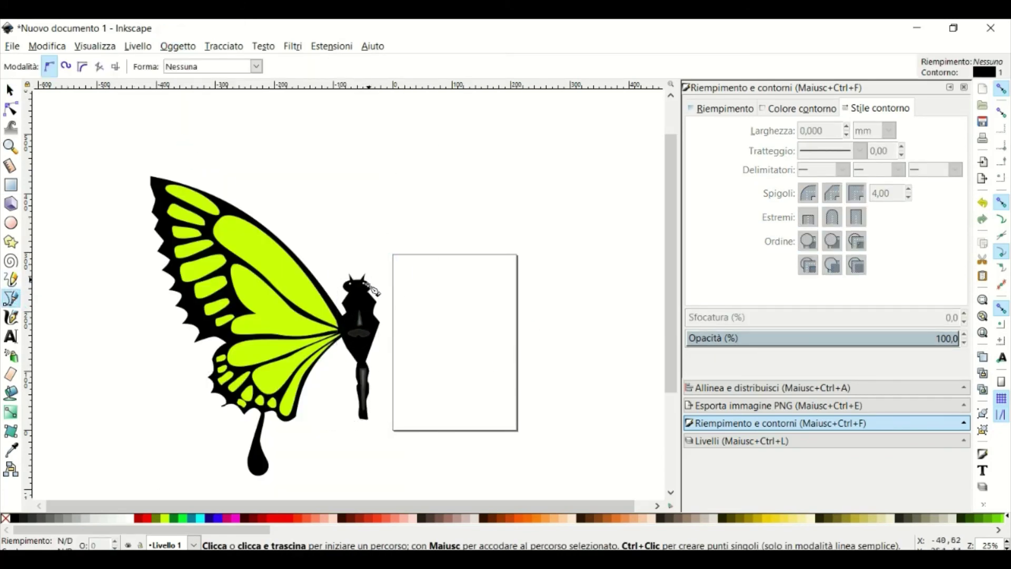
- Draw a closed antenna path from the head, fill it black and round off its tip
left_click(366, 275)
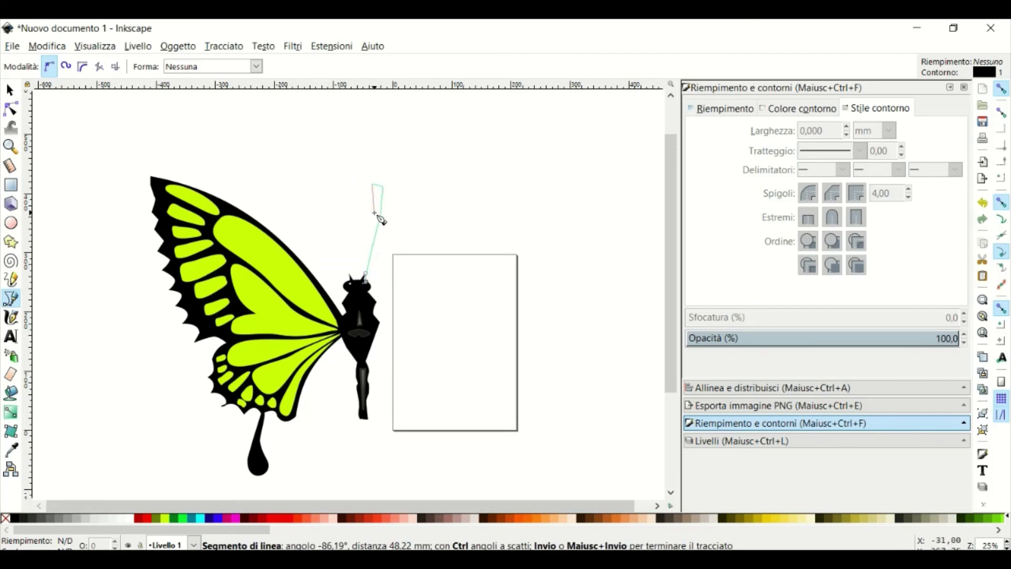
scroll(366, 276, "up", 4)
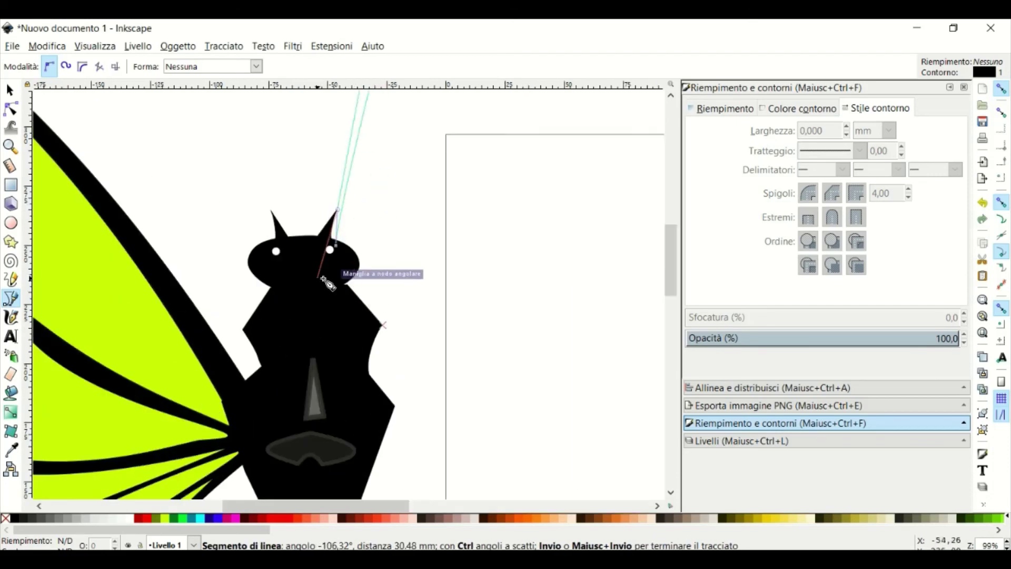
left_click(339, 248)
left_click(21, 519)
scroll(395, 327, "up", 10)
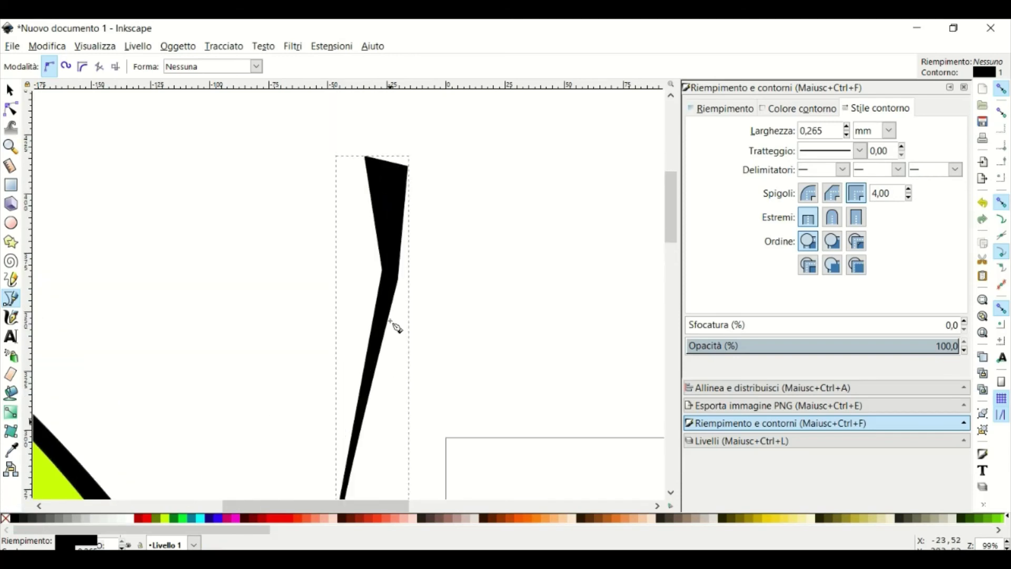
left_click(11, 109)
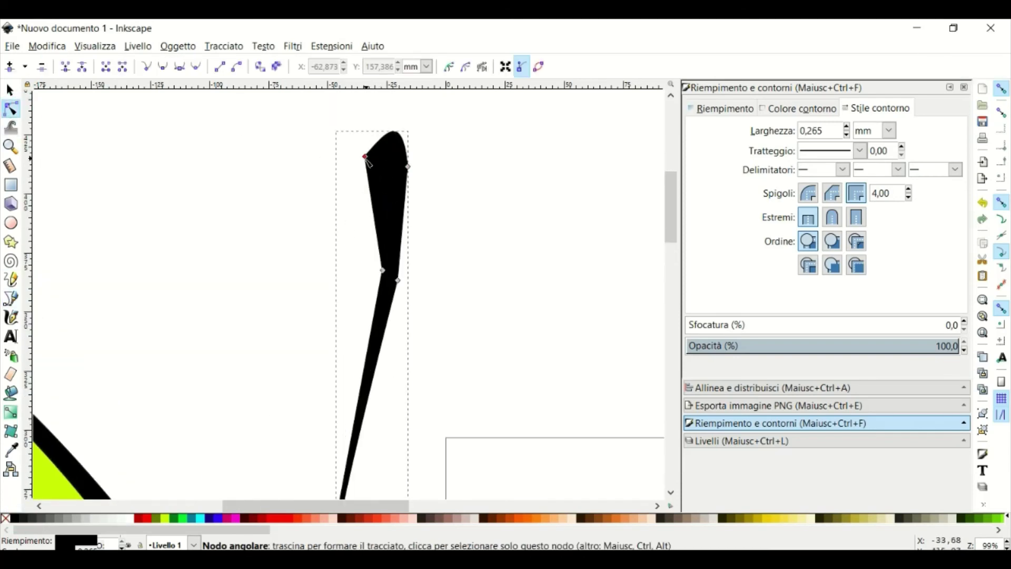
left_click_drag(365, 156, 374, 176)
scroll(415, 323, "down", 1)
scroll(415, 322, "down", 1)
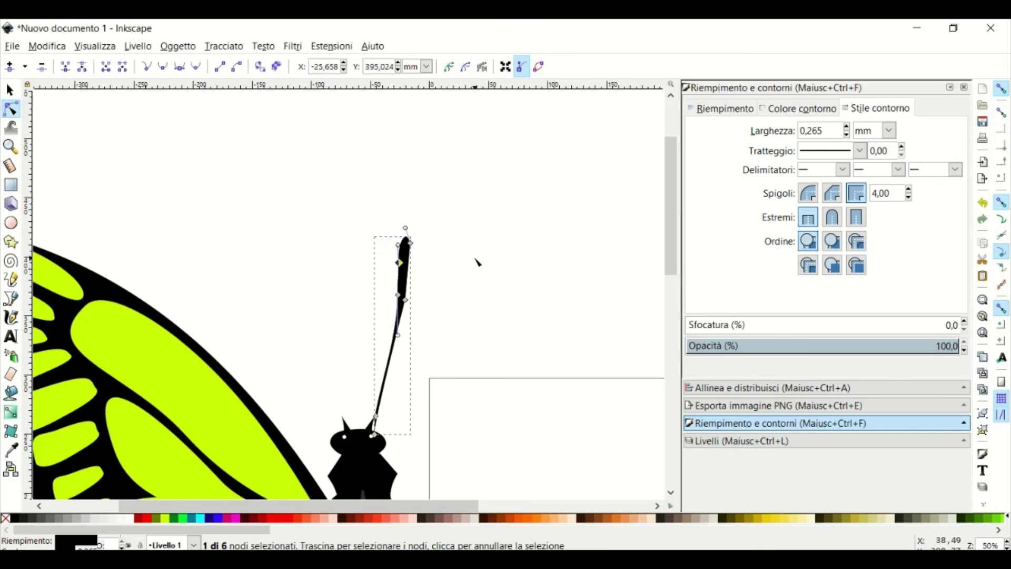
scroll(477, 261, "down", 2)
- Move and rotate the antenna onto the head and lower it one step behind the head
left_click(11, 90)
scroll(444, 374, "up", 4)
left_click_drag(399, 204, 399, 243)
left_click_drag(461, 322, 437, 329)
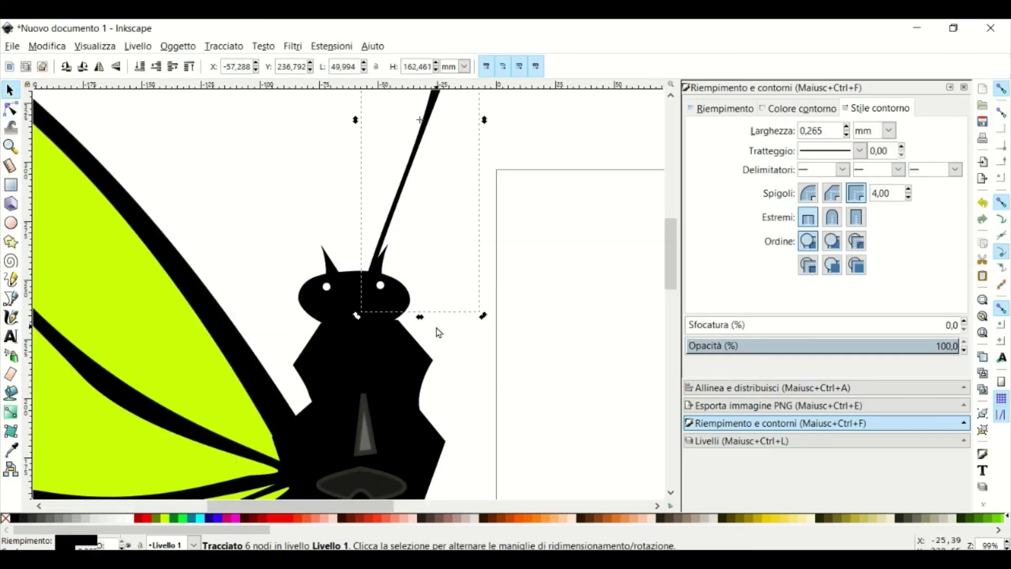
left_click_drag(395, 242, 402, 248)
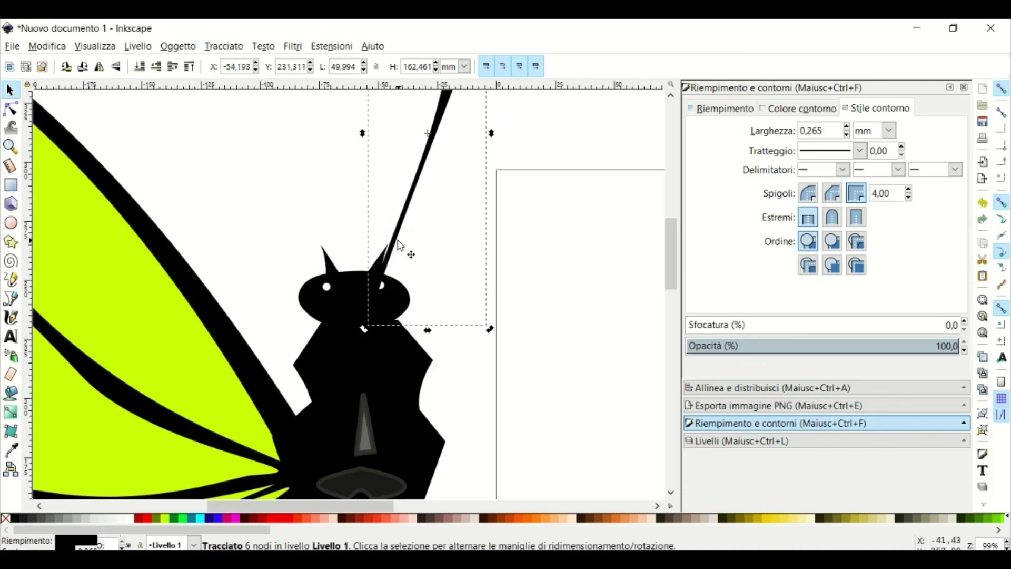
scroll(491, 299, "down", 2)
left_click(178, 46)
left_click(204, 301)
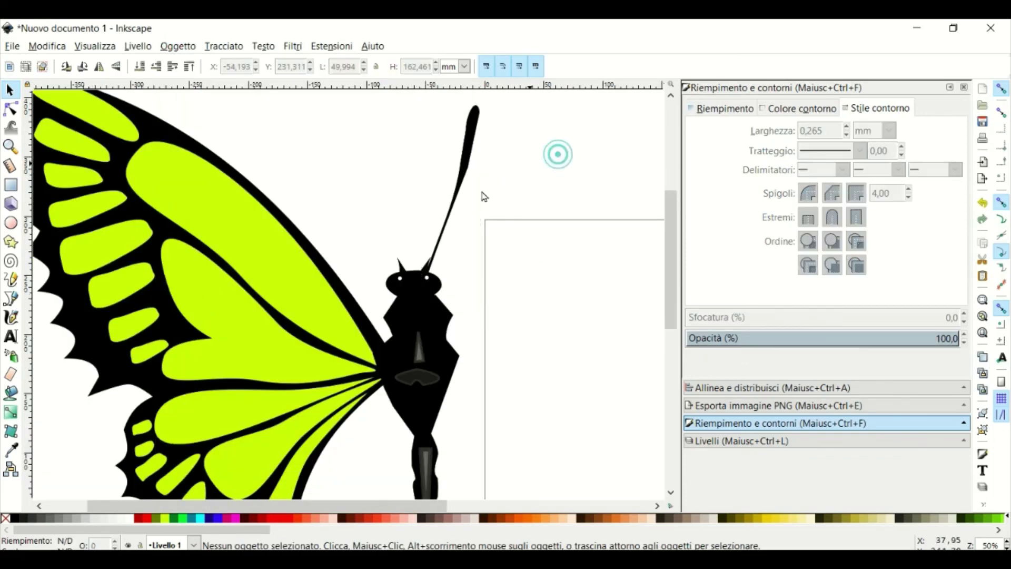
scroll(453, 227, "up", 3)
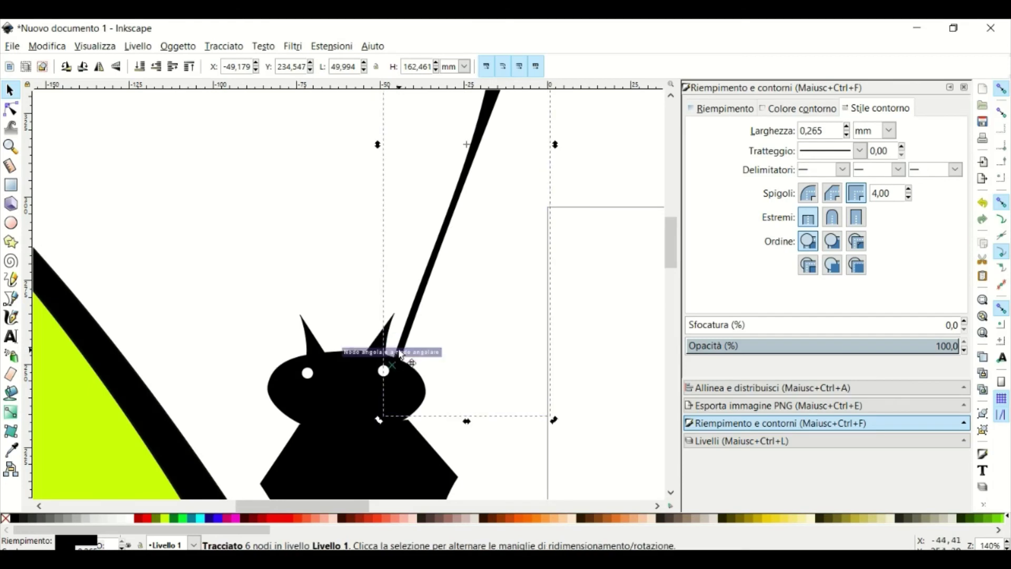
scroll(386, 361, "up", 4)
left_click_drag(386, 361, 415, 320)
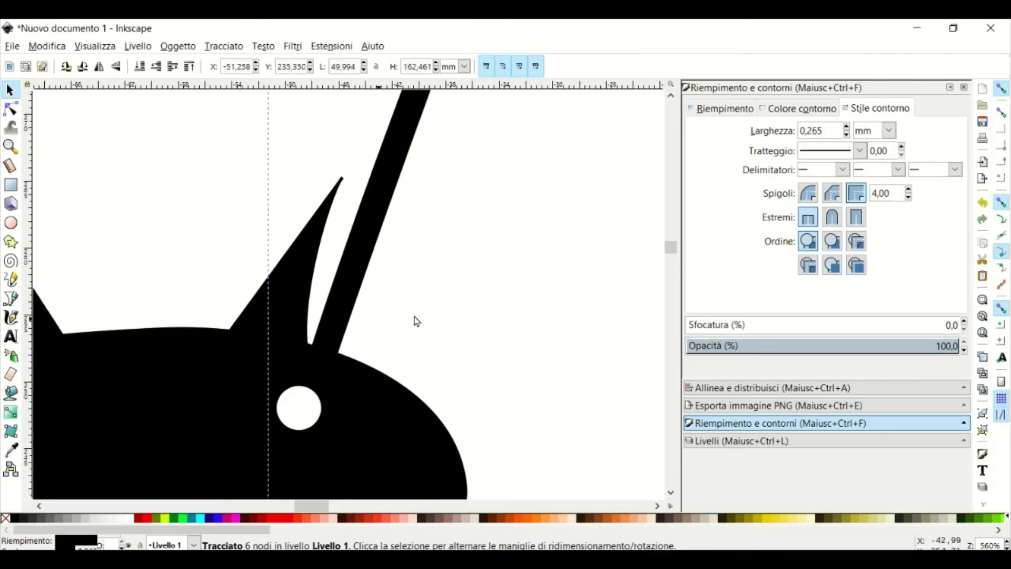
scroll(447, 332, "down", 7)
- Thicken the antenna's club tip and settle its base on the head beside the eye
left_click(11, 108)
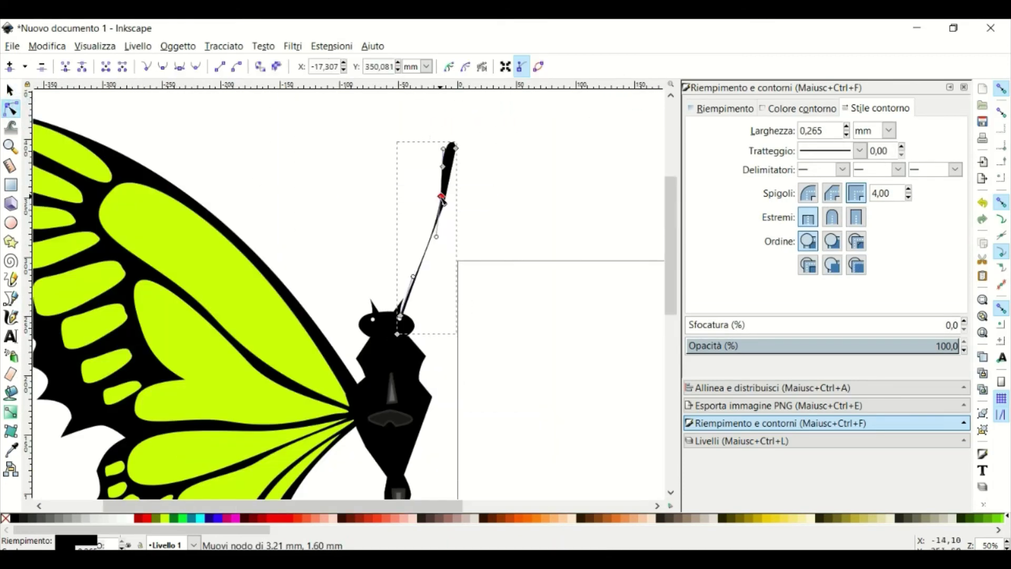
scroll(444, 203, "up", 2)
left_click_drag(398, 207, 387, 200)
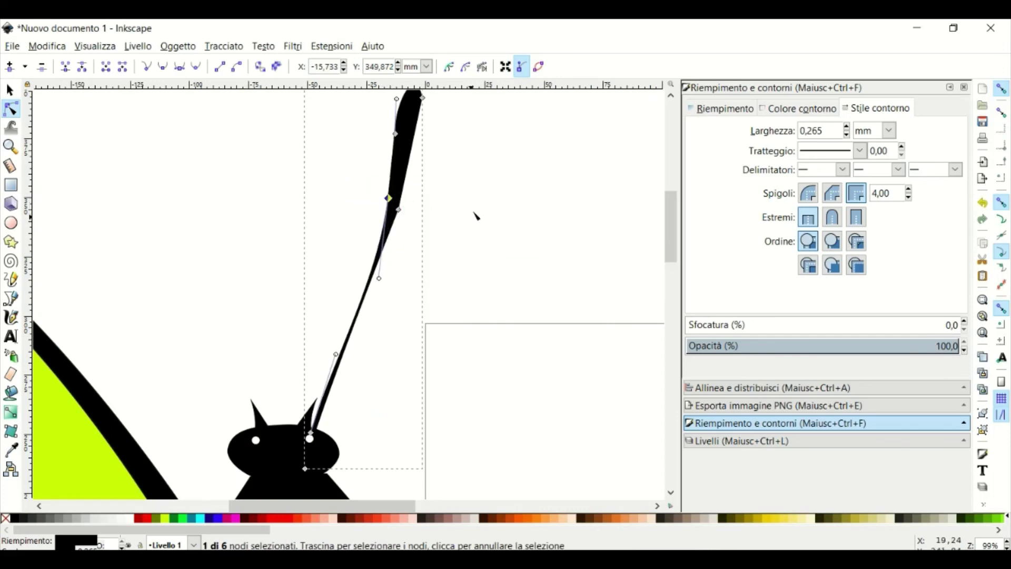
scroll(475, 216, "down", 1)
key("s")
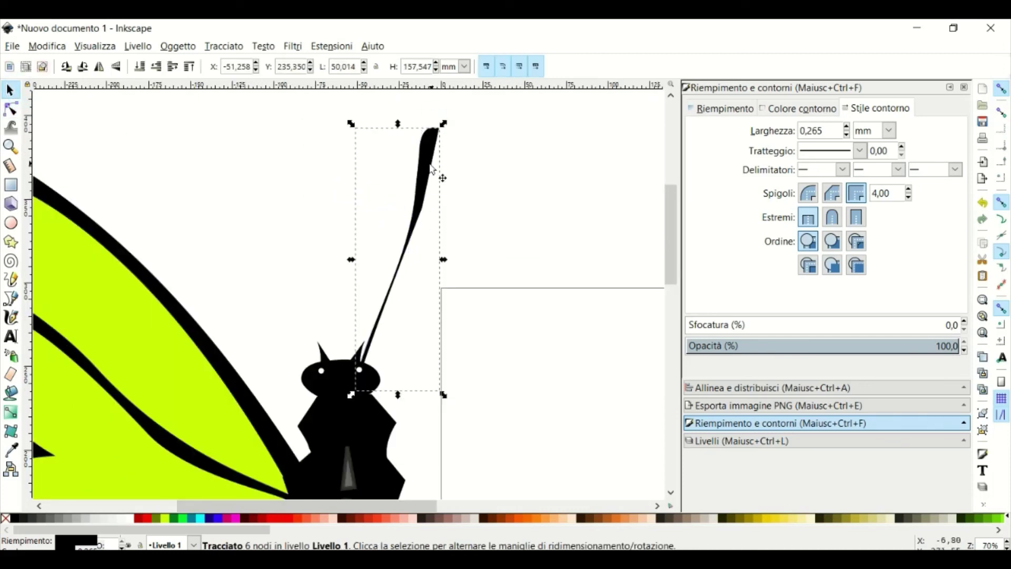
left_click(214, 165)
left_click(430, 150)
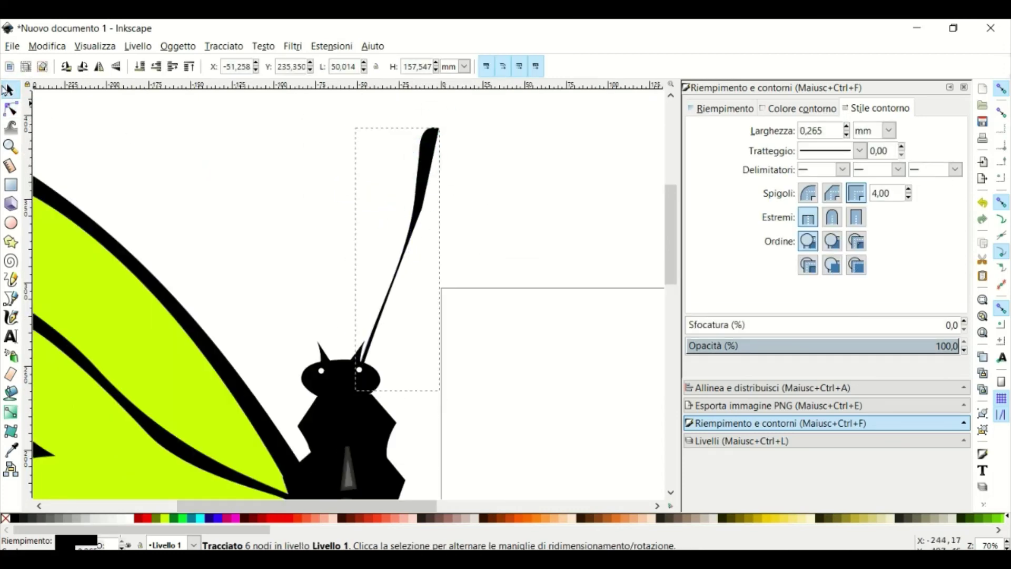
left_click_drag(433, 165, 416, 199)
scroll(463, 182, "down", 4)
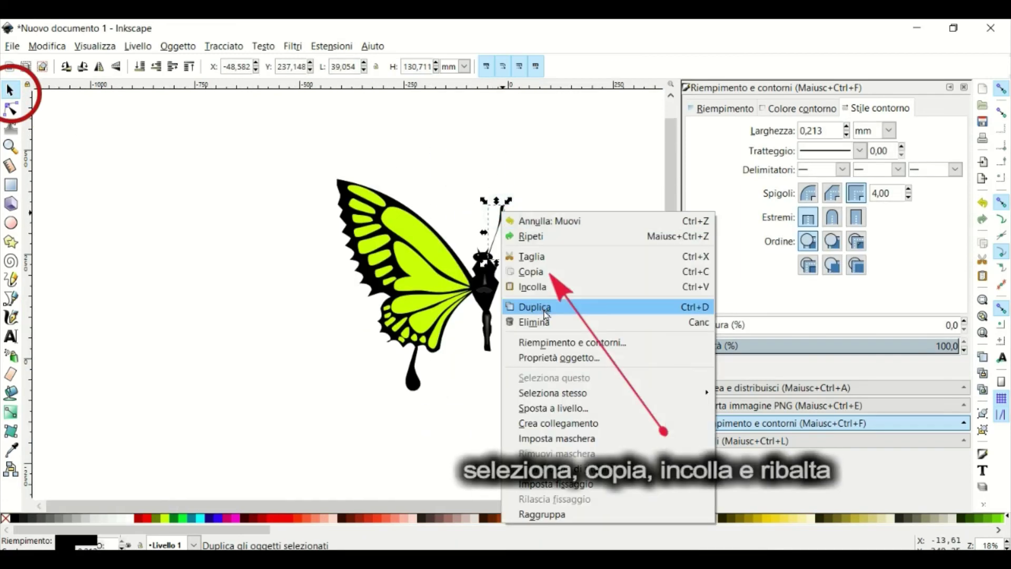
- Place the second antenna on the head's other side and lower it to the bottom
left_click_drag(494, 244, 476, 245)
scroll(477, 245, "up", 5)
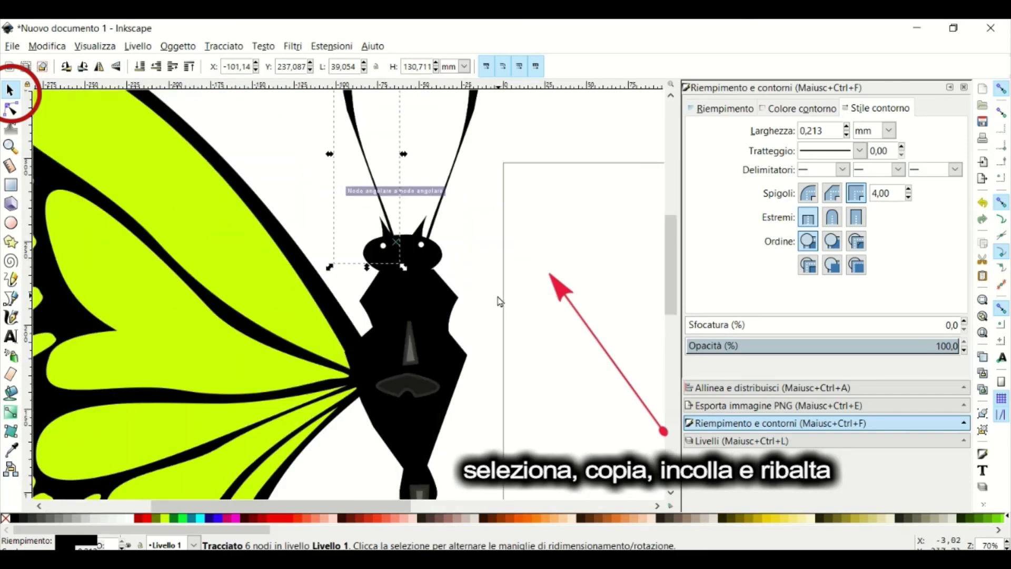
scroll(367, 270, "up", 2)
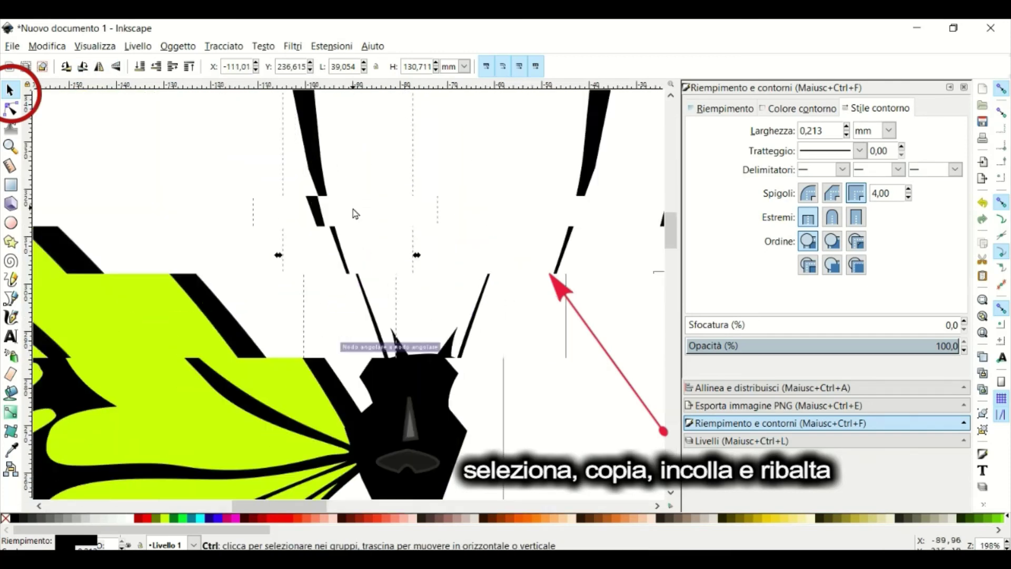
scroll(400, 322, "up", 1)
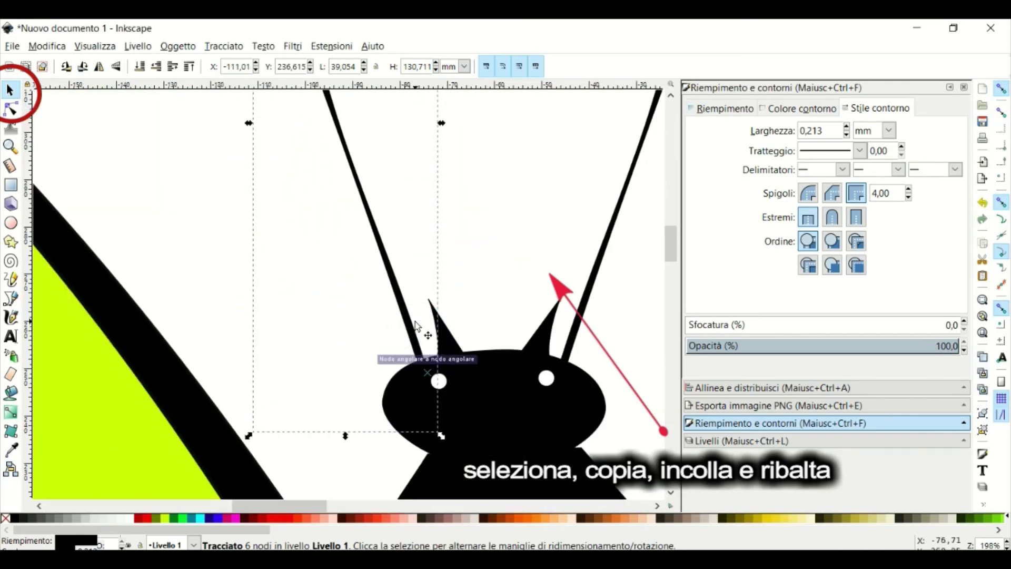
left_click(178, 46)
left_click(228, 327)
- Duplicate the half butterfly, flip the copy horizontally and move it beside the original
left_click_drag(342, 185, 485, 417)
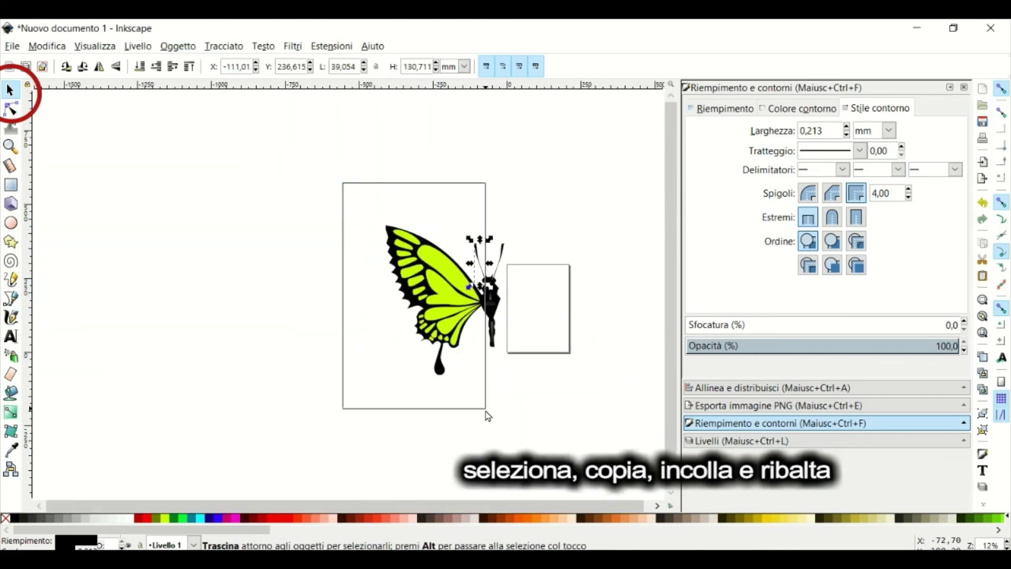
right_click(455, 300)
left_click(485, 353)
key("h")
left_click_drag(474, 295, 524, 304)
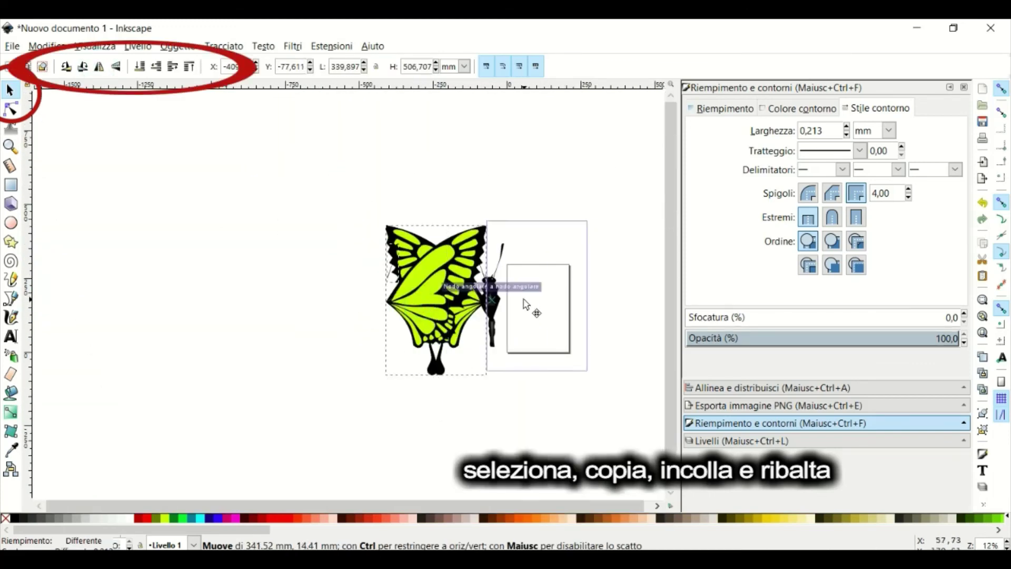
scroll(514, 316, "up", 4)
scroll(353, 352, "up", 5)
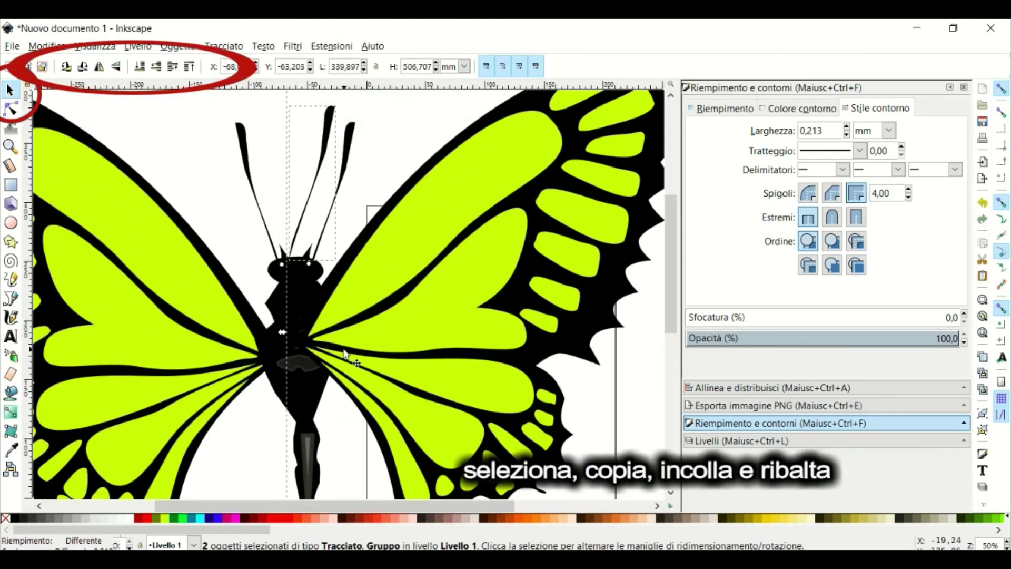
- Align both wings on the body centreline and raise the left wing to the top
left_click_drag(344, 354, 361, 362)
left_click_drag(225, 377, 239, 377)
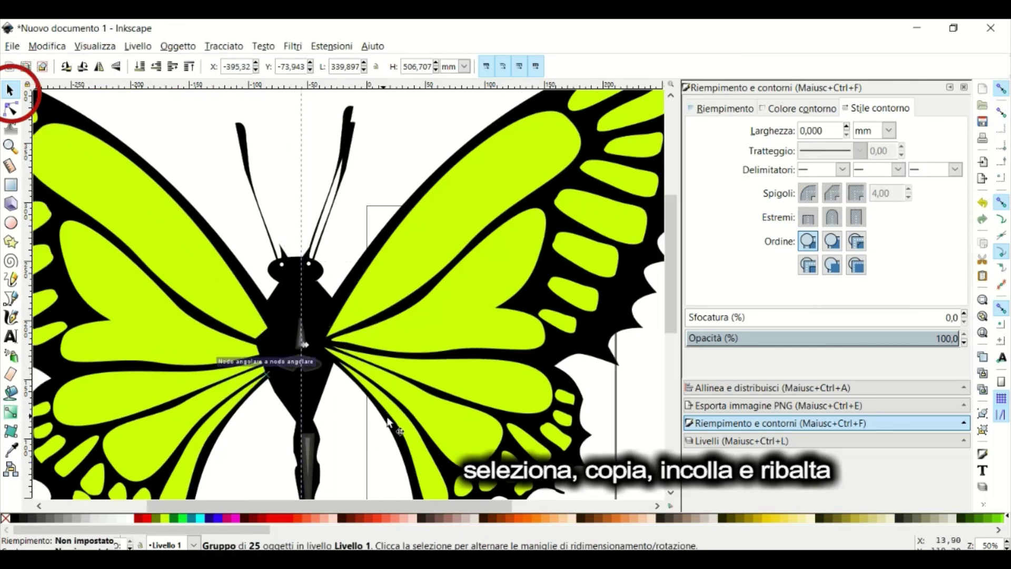
left_click(178, 46)
left_click(218, 307)
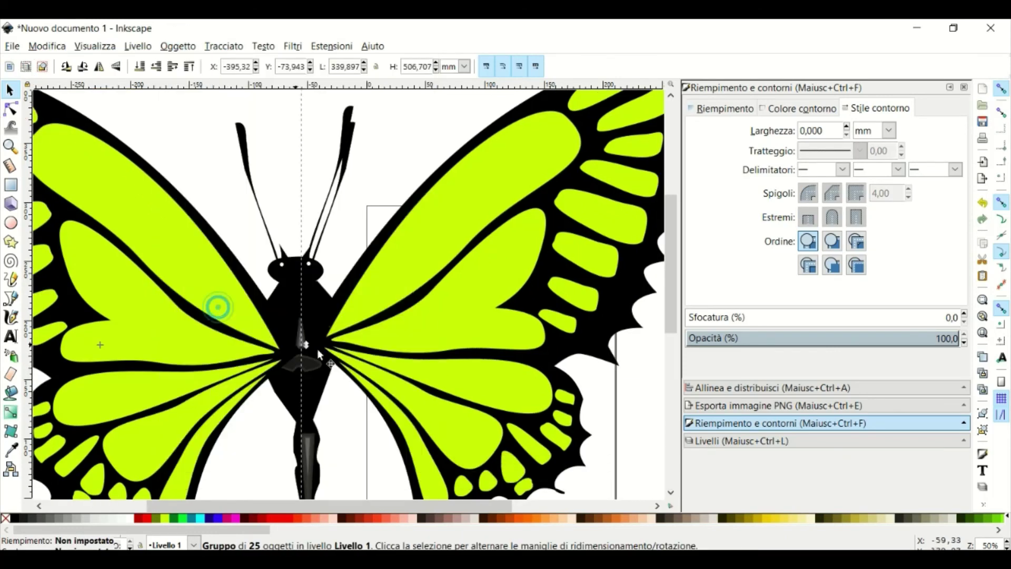
left_click(348, 142)
key("Escape")
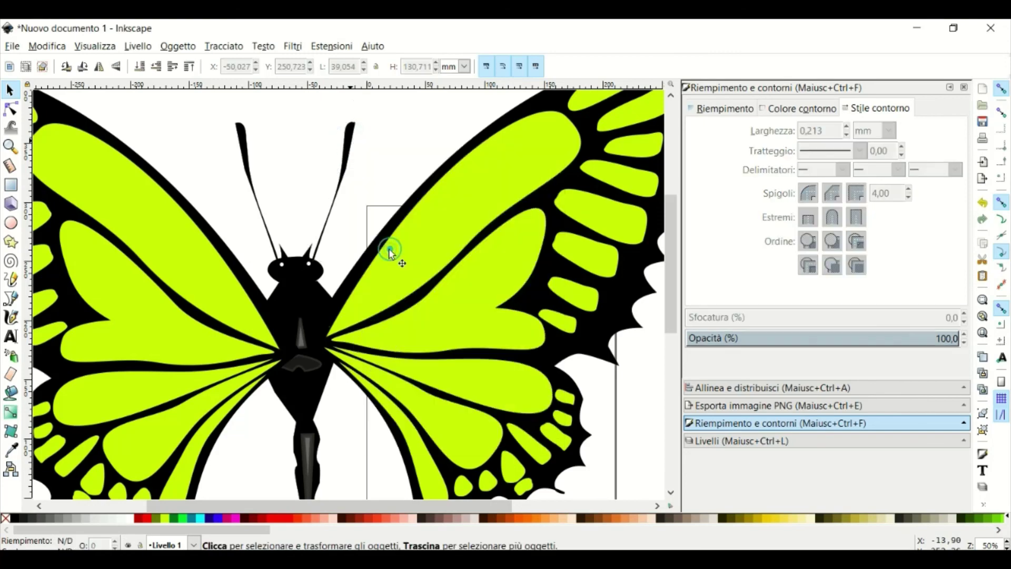
scroll(388, 253, "down", 3)
- Rest the butterfly's bottom on a horizontal guide, move the guide away, and shrink the butterfly slightly
left_click_drag(221, 84, 221, 399)
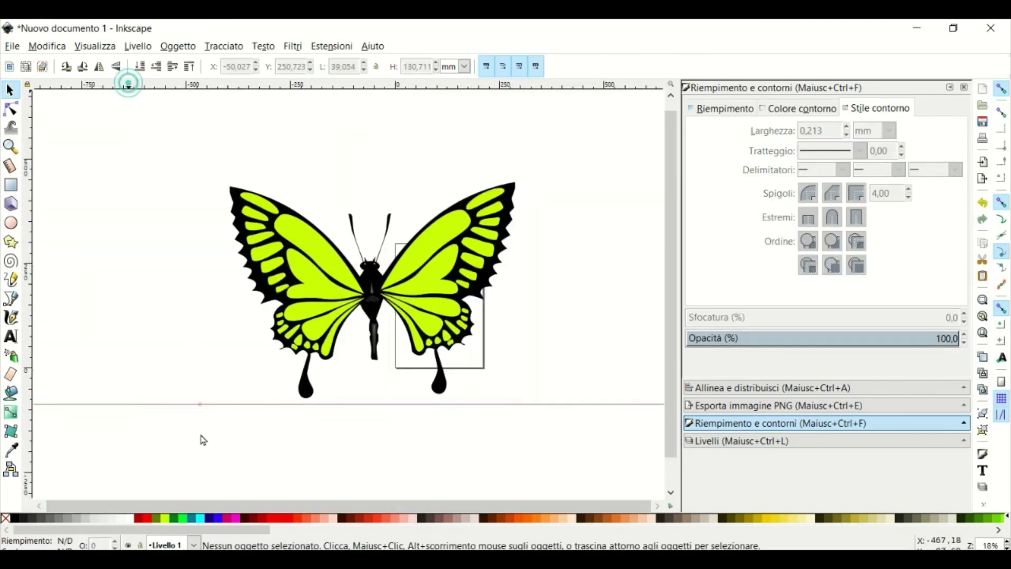
left_click(463, 316)
scroll(467, 358, "up", 2)
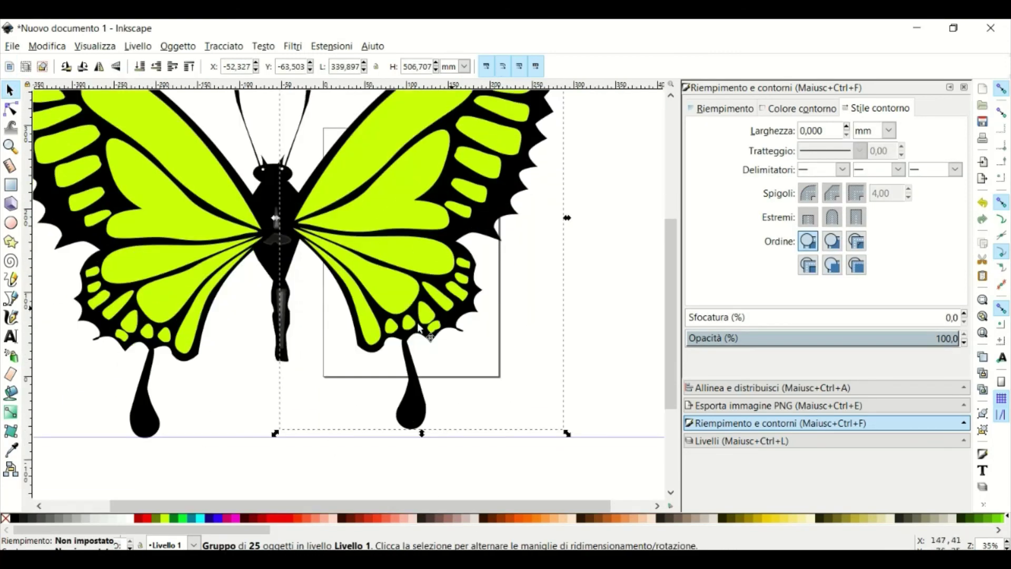
left_click_drag(402, 328, 404, 331)
scroll(403, 330, "down", 3)
left_click_drag(555, 224, 190, 492)
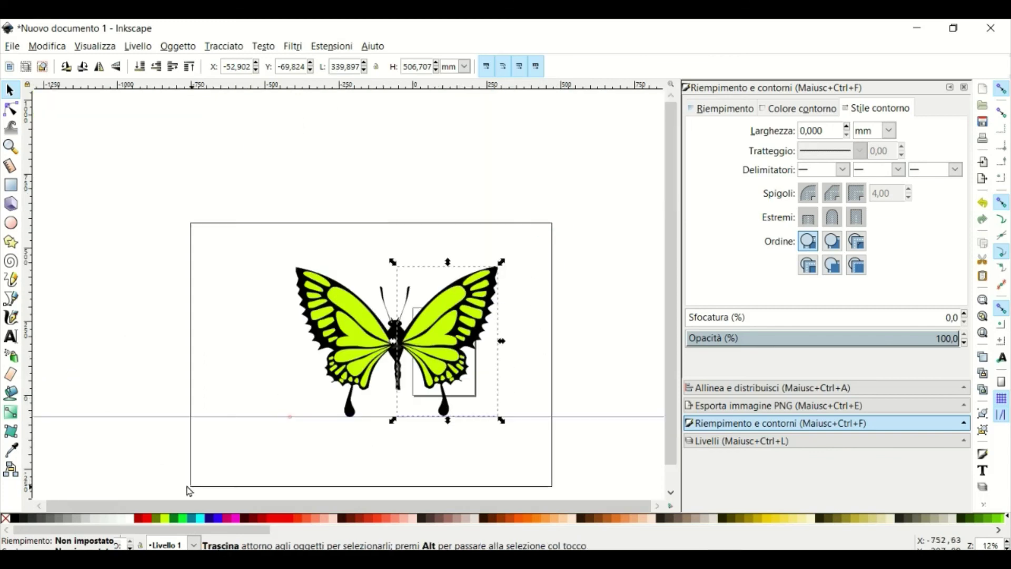
left_click(609, 399)
left_click_drag(165, 416, 165, 105)
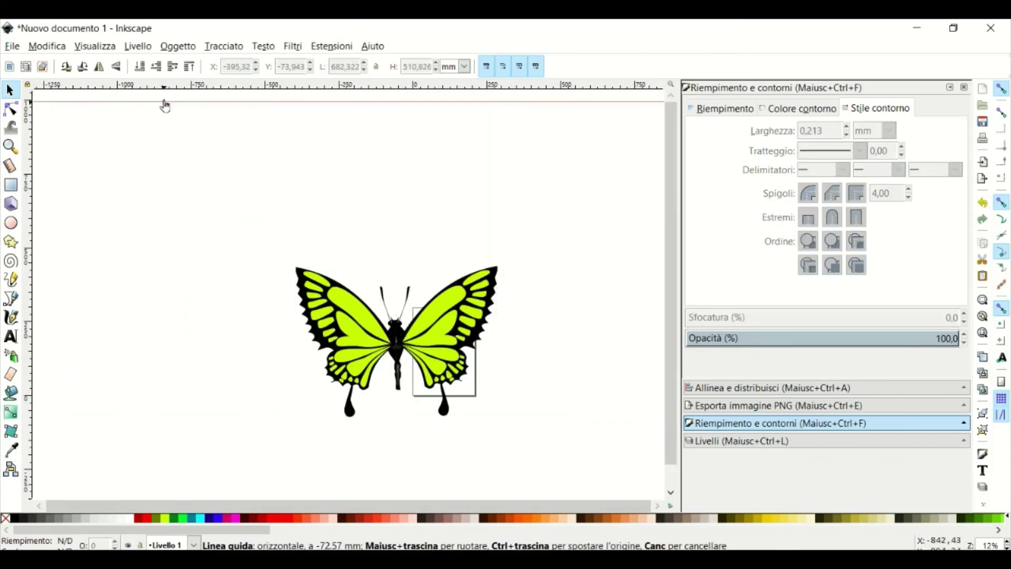
left_click_drag(543, 221, 216, 474)
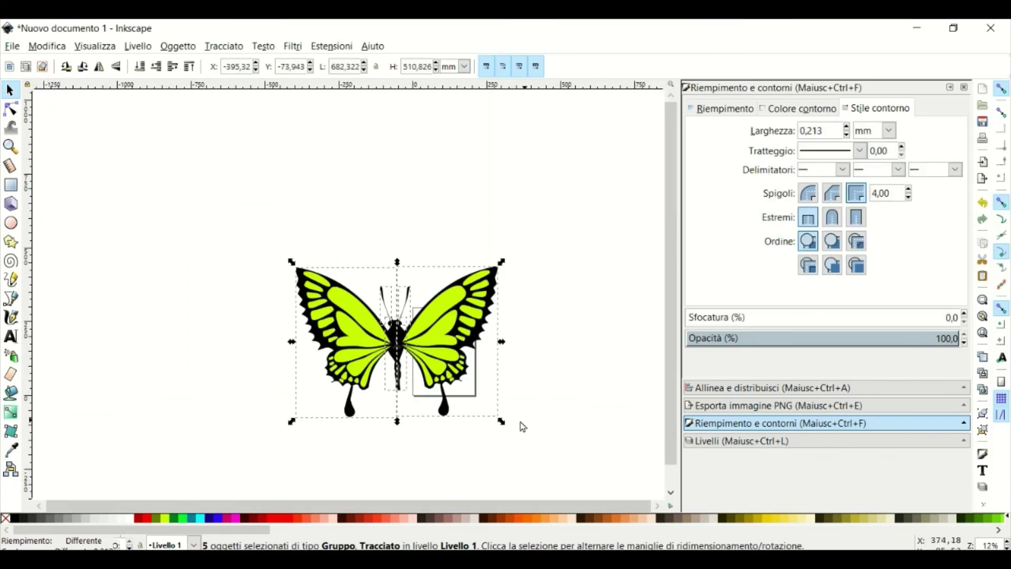
left_click_drag(502, 424, 361, 323)
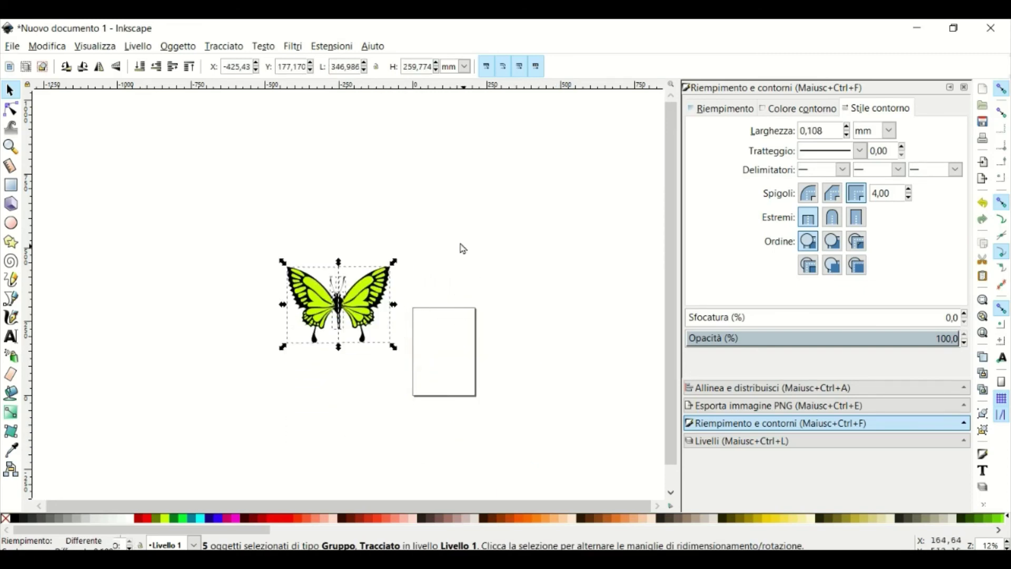
- Draw a frame rectangle at the upper left and move the butterfly into it
key("Escape")
left_click(10, 185)
mouse_move(103, 147)
left_mouse_down()
mouse_move(188, 263)
mouse_move(268, 281)
left_mouse_up()
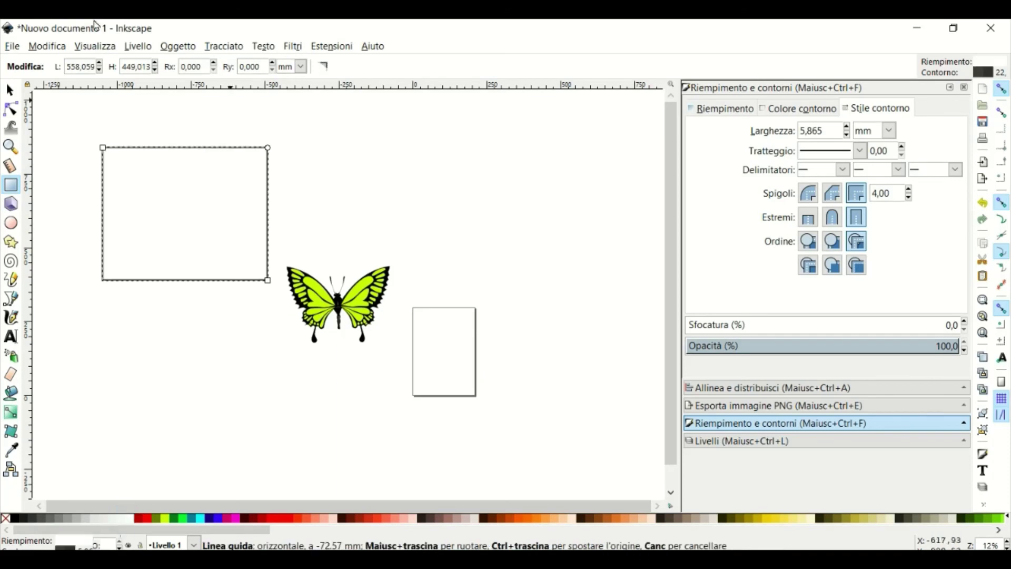
key("s")
left_click_drag(463, 205, 237, 399)
left_click_drag(360, 304, 205, 202)
- Raise the butterfly above the frame, enlarge both, and select frame and butterfly together
left_click(178, 47)
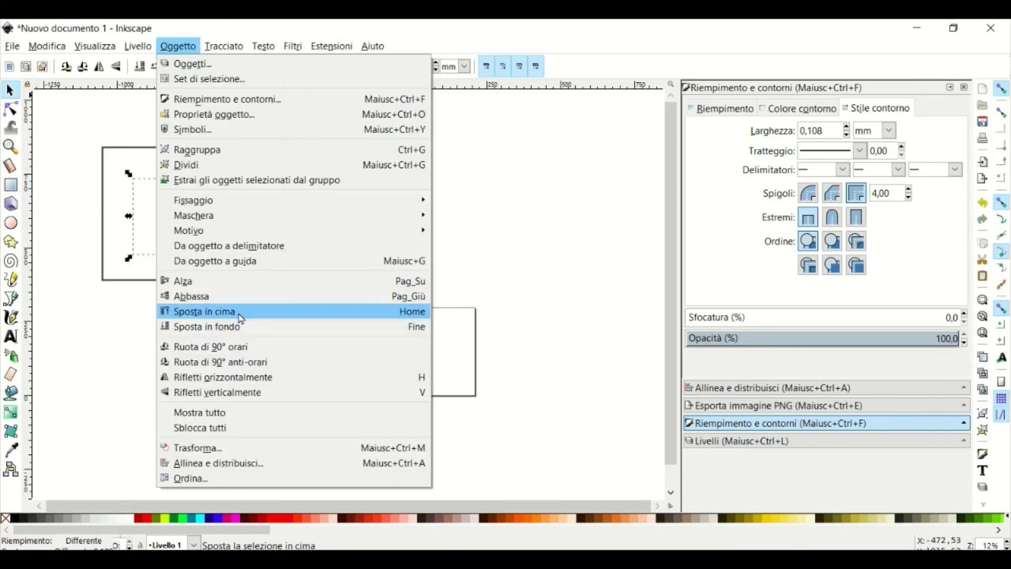
left_click(211, 309)
left_click(61, 130)
mouse_move(247, 269)
left_mouse_down()
mouse_move(346, 347)
mouse_move(302, 305)
left_mouse_up()
left_click(213, 237)
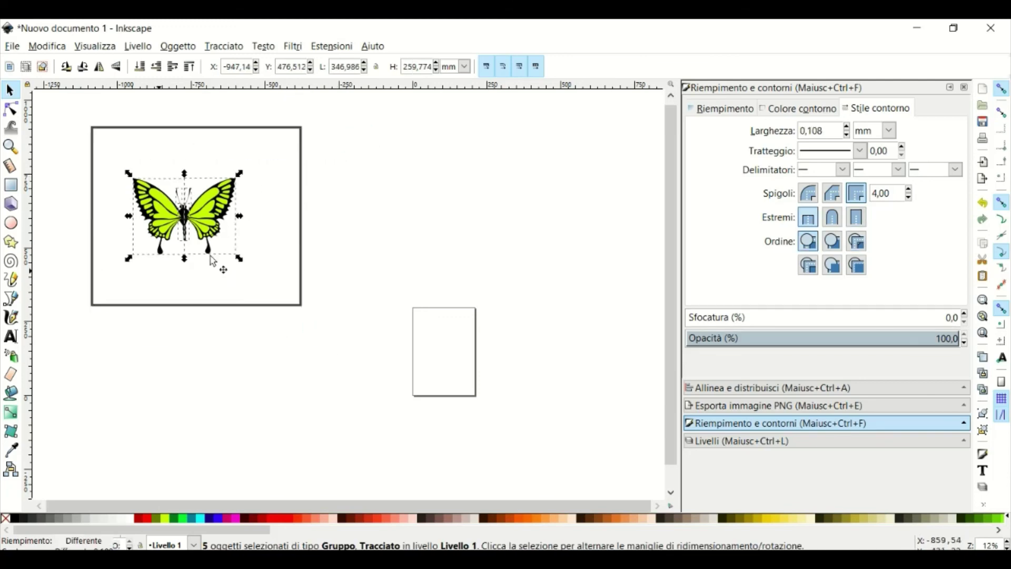
mouse_move(227, 263)
left_mouse_down()
mouse_move(289, 314)
mouse_move(219, 212)
left_mouse_up()
key("Escape")
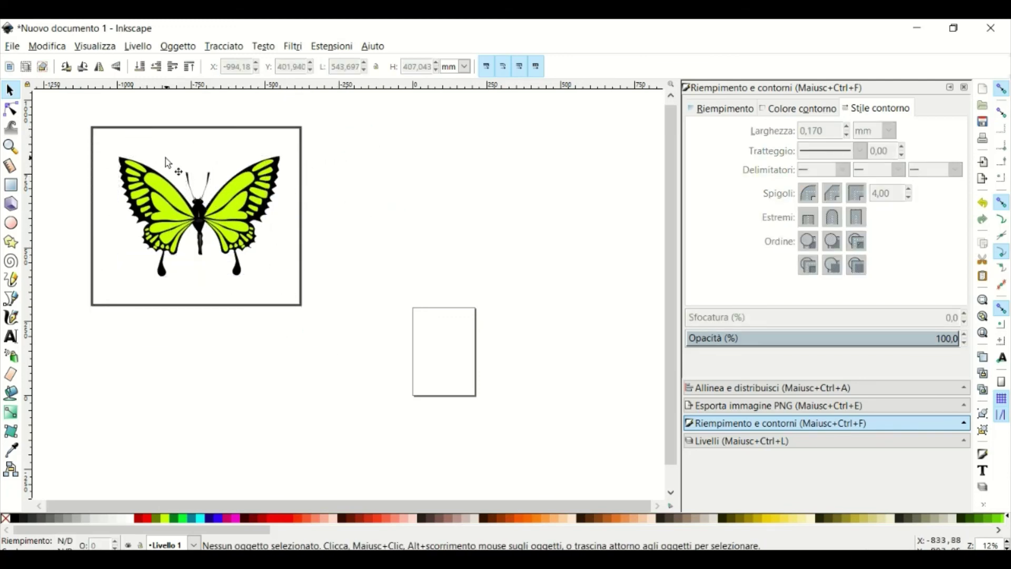
left_click_drag(58, 103, 296, 320)
left_click(54, 203)
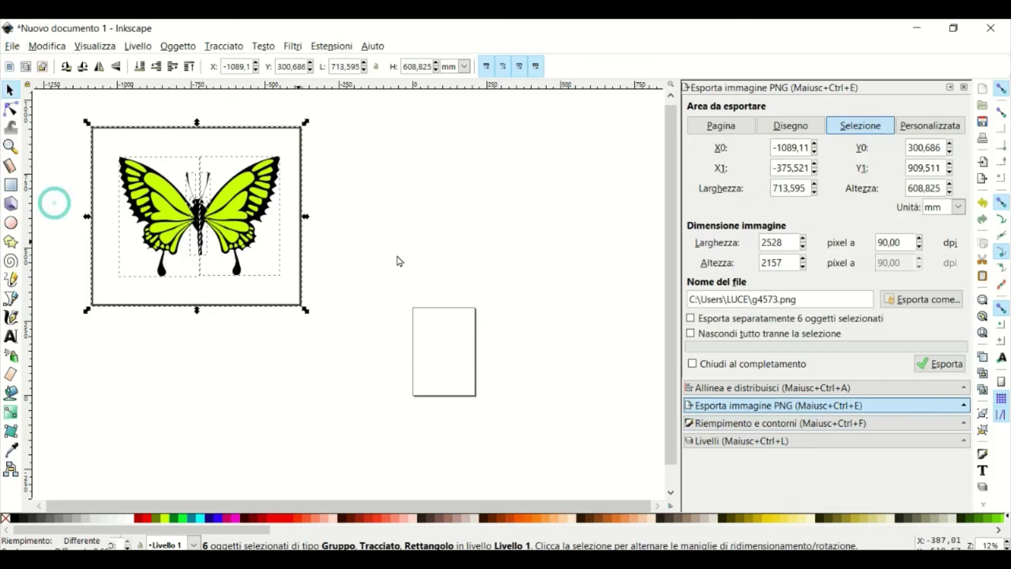